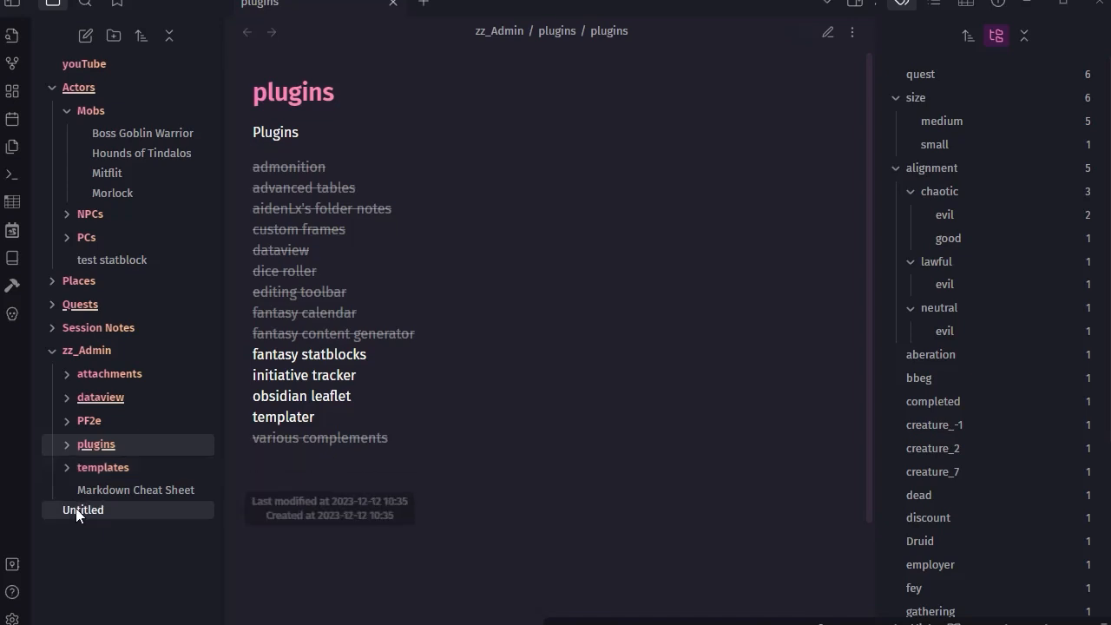
View the biteBite PNG and WEBP images in the zz_Admin attachments folder, and close the image.
click(66, 373)
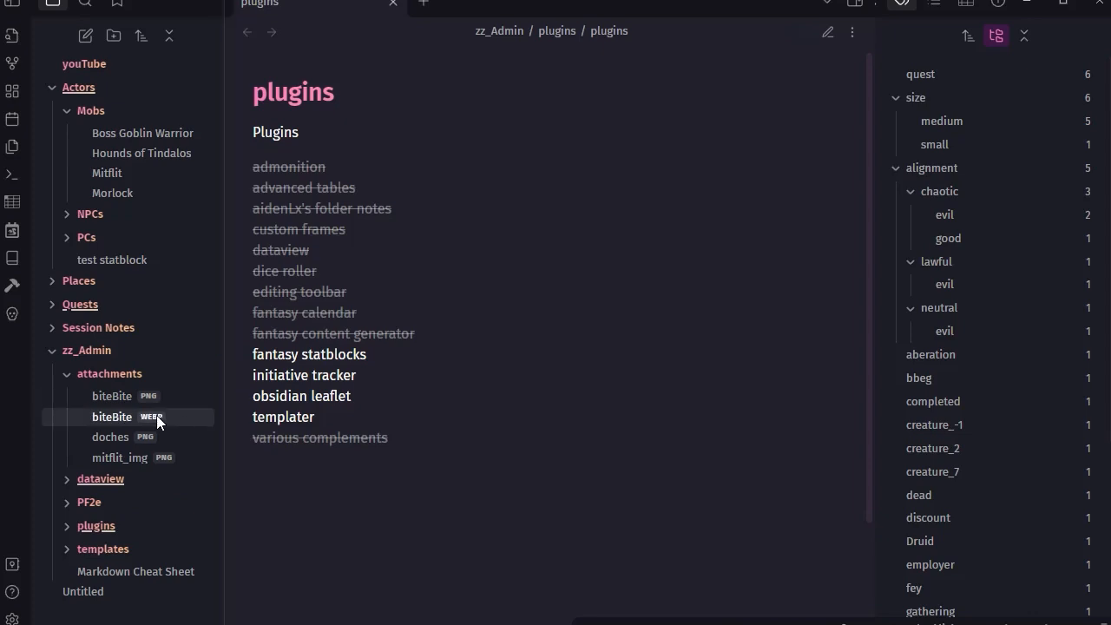
click(116, 394)
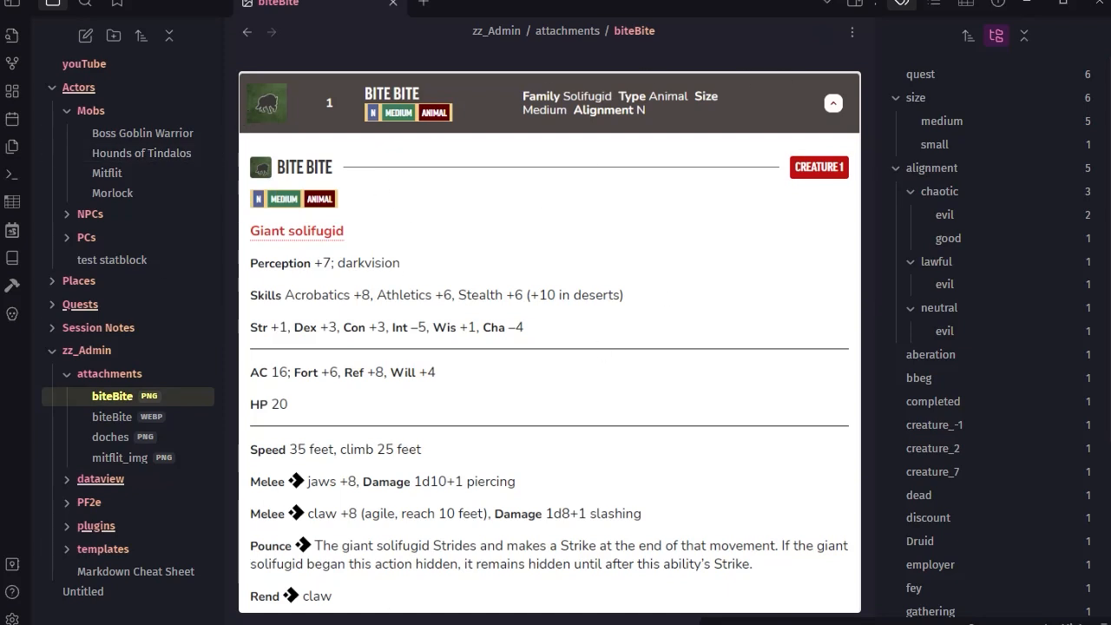
click(118, 417)
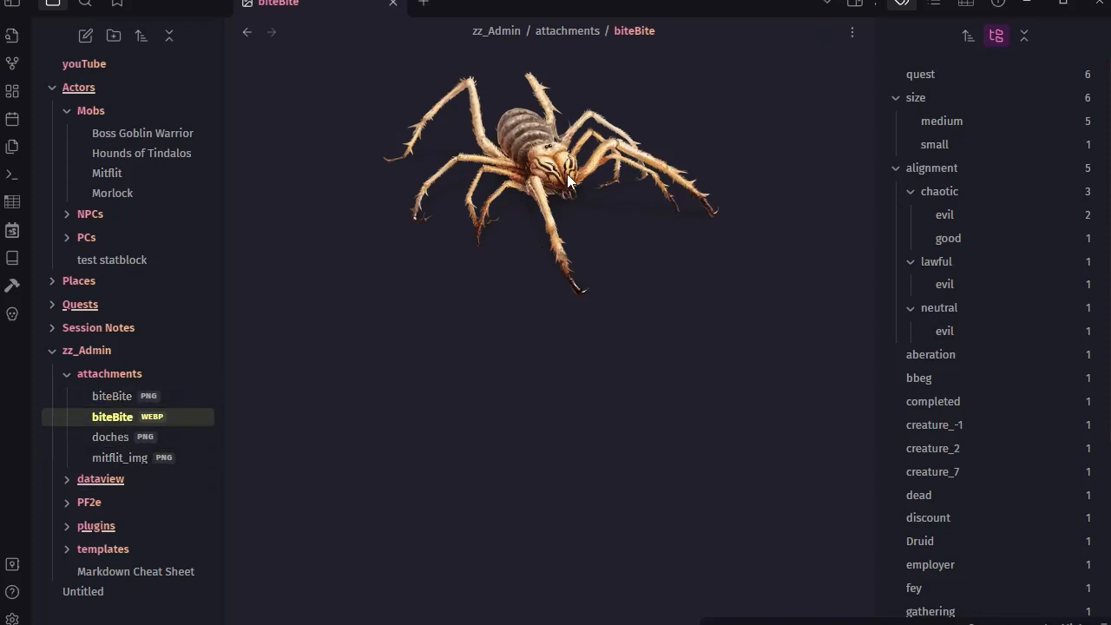
click(123, 397)
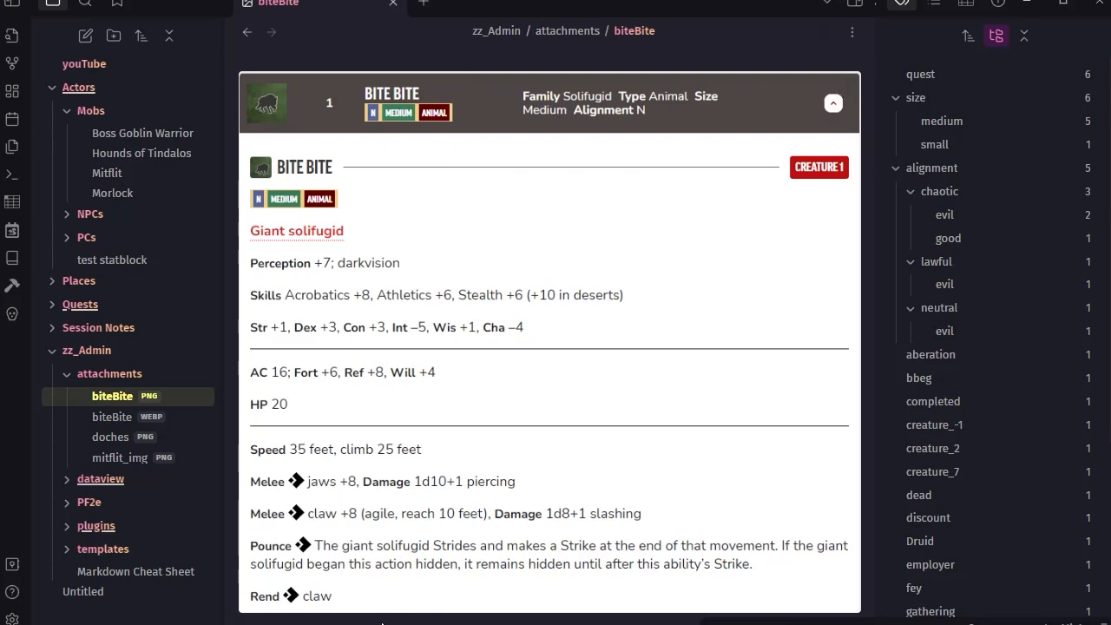
click(392, 3)
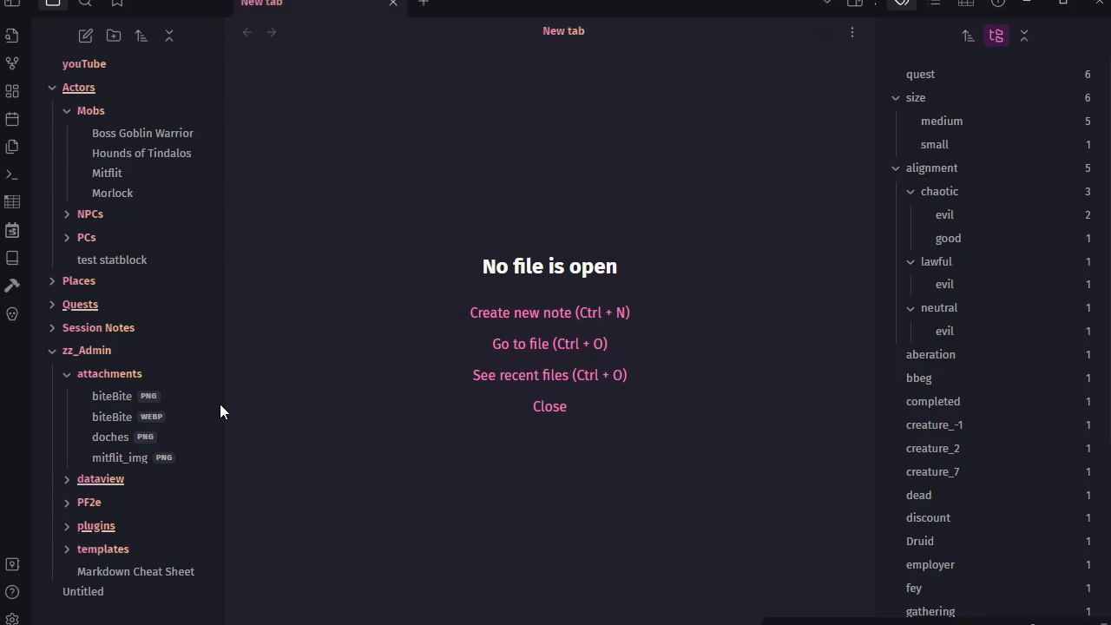
Create a new note titled "Bite bite" in the Mobs folder under Actors.
right_click(86, 108)
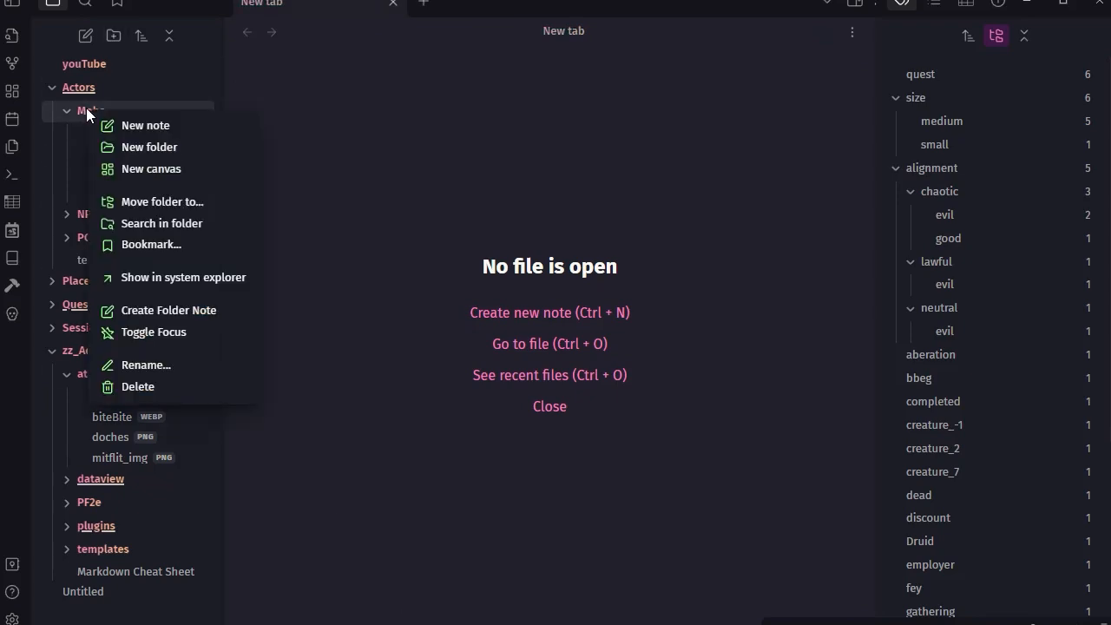
click(149, 127)
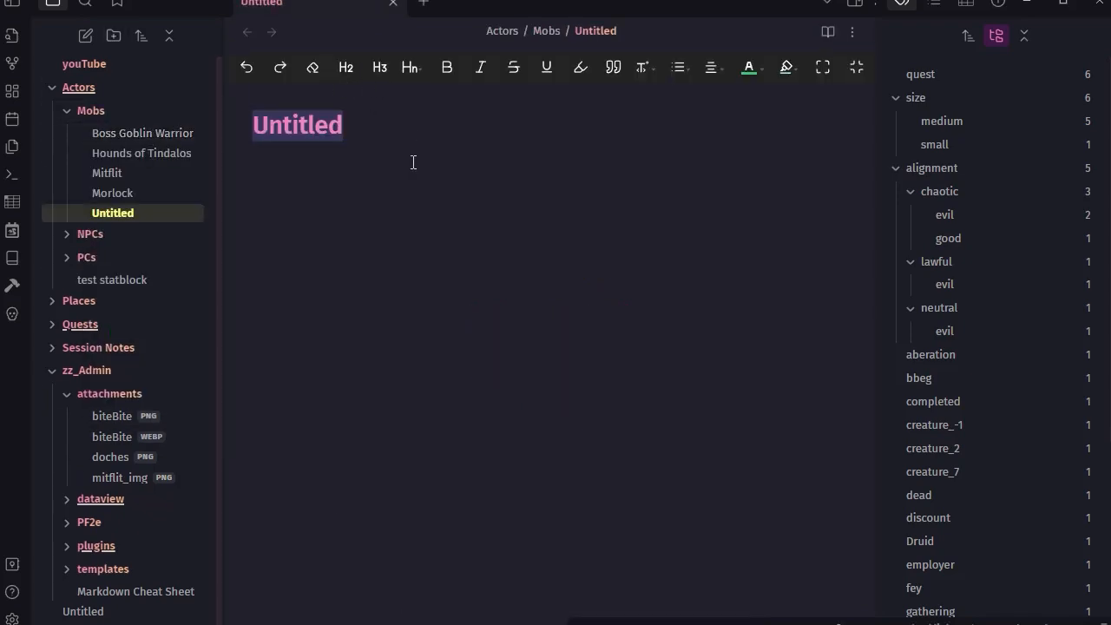
text(Bite )
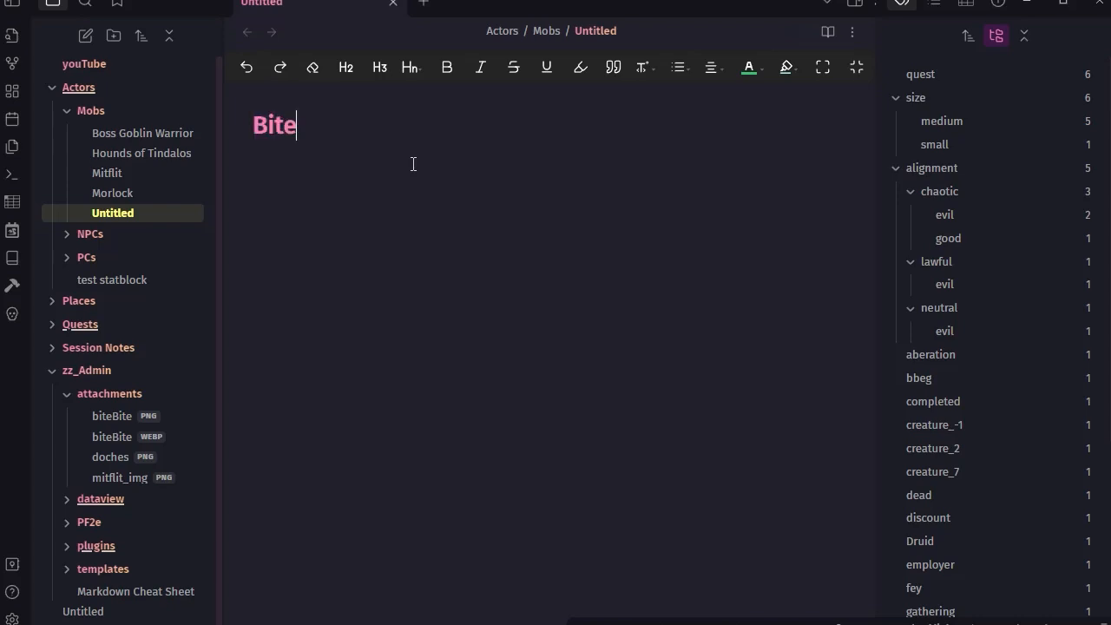
text(bite)
key(Return)
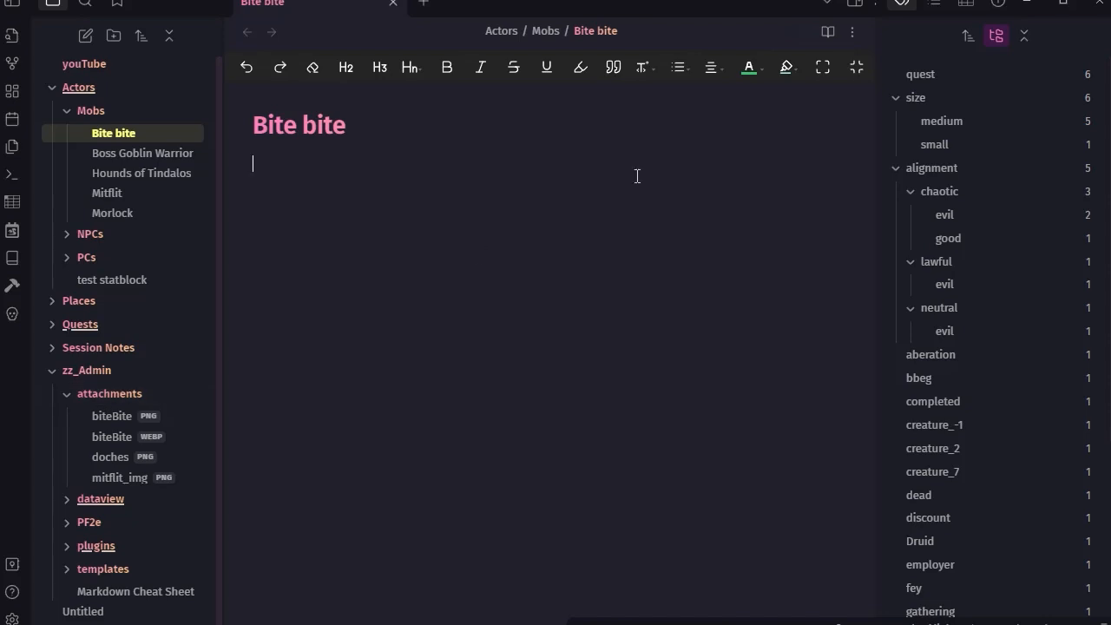
Collapse the tags sidebar and show the biteBite PNG in a vertical split beside the Bite bite note, without a duplicate copy.
click(855, 5)
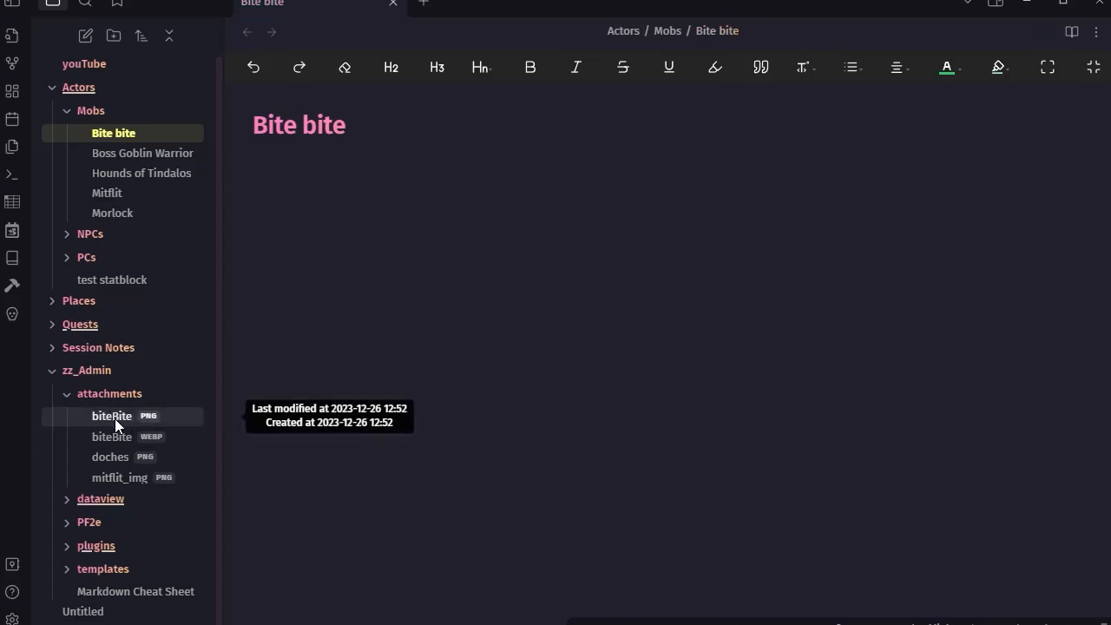
drag(115, 419, 451, 37)
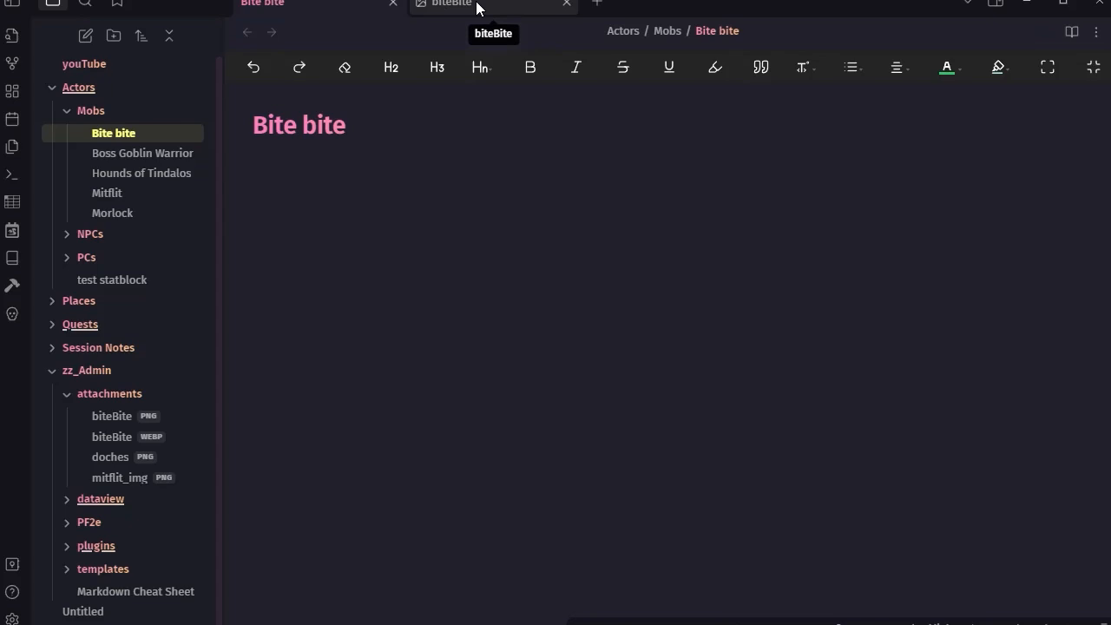
right_click(471, 11)
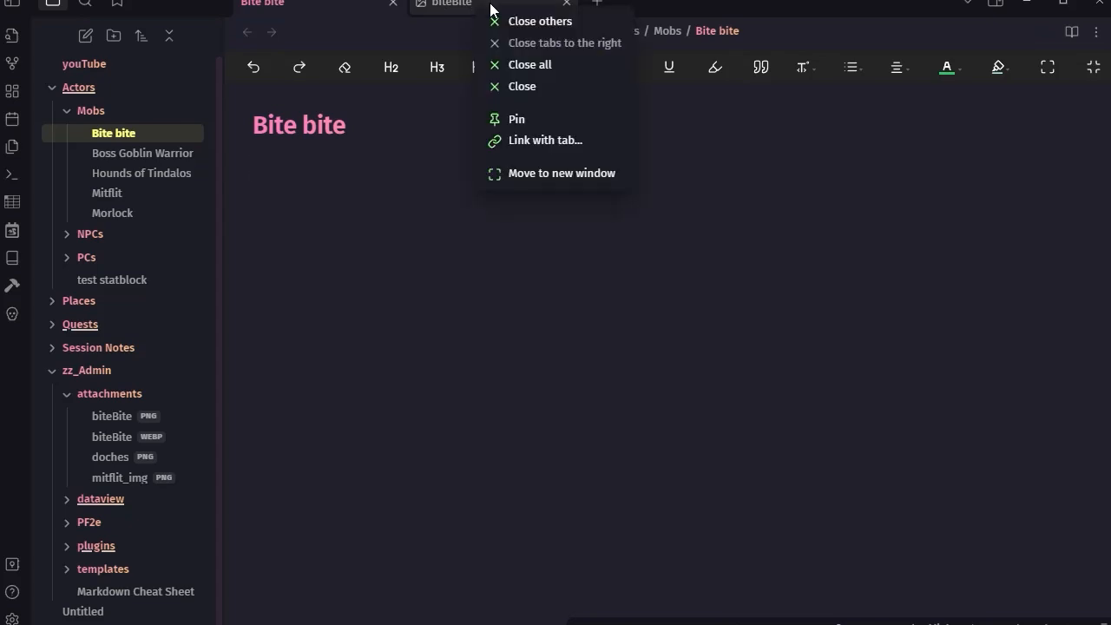
click(903, 277)
click(490, 9)
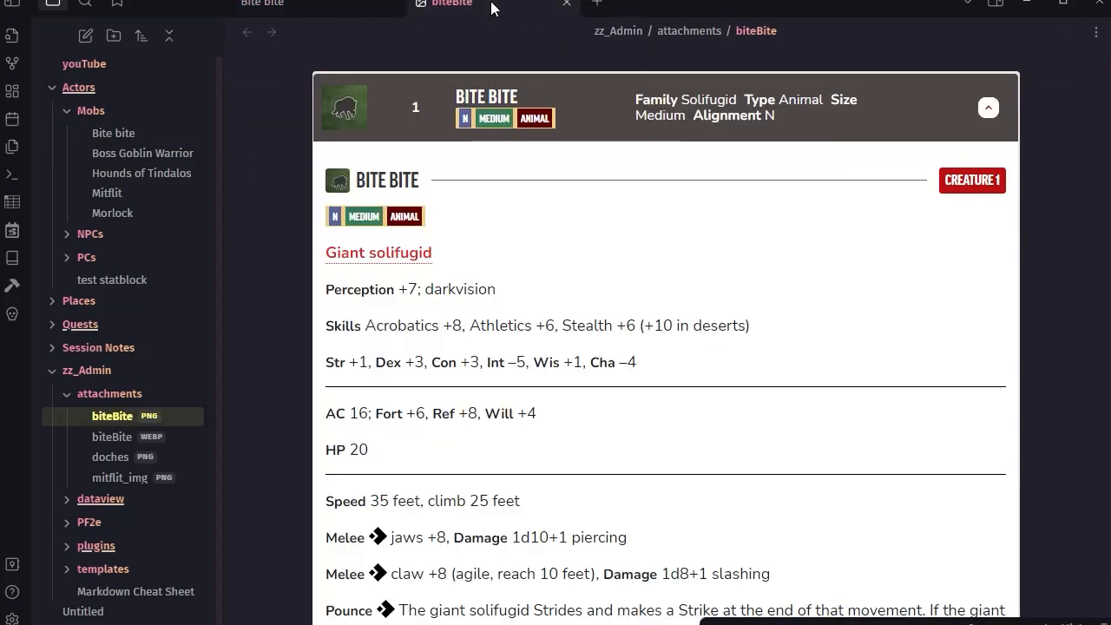
right_click(477, 9)
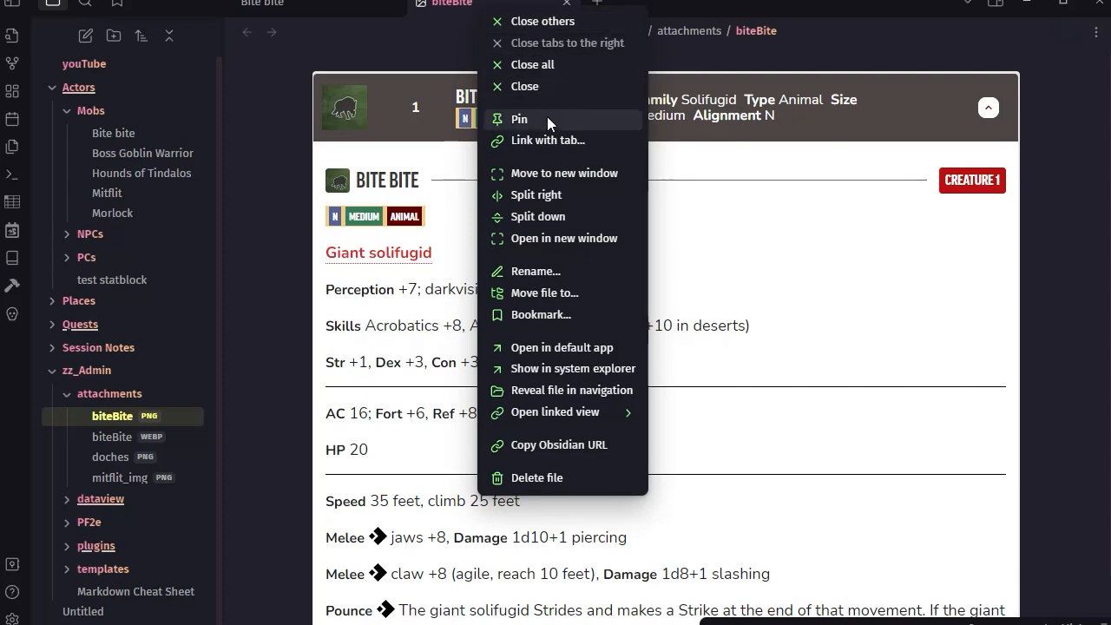
click(531, 196)
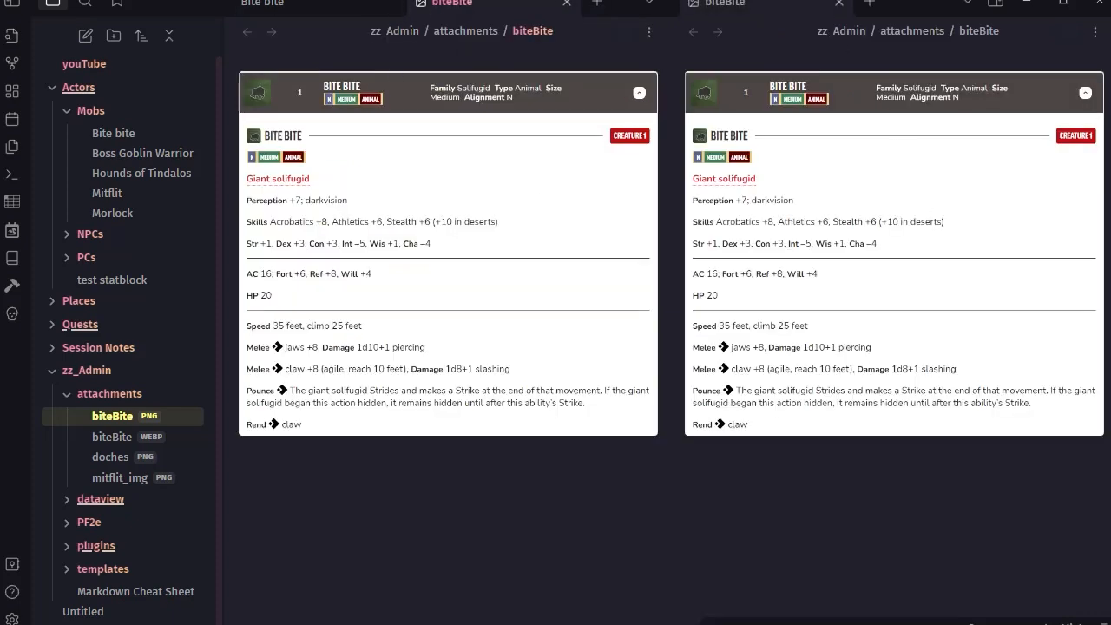
click(566, 5)
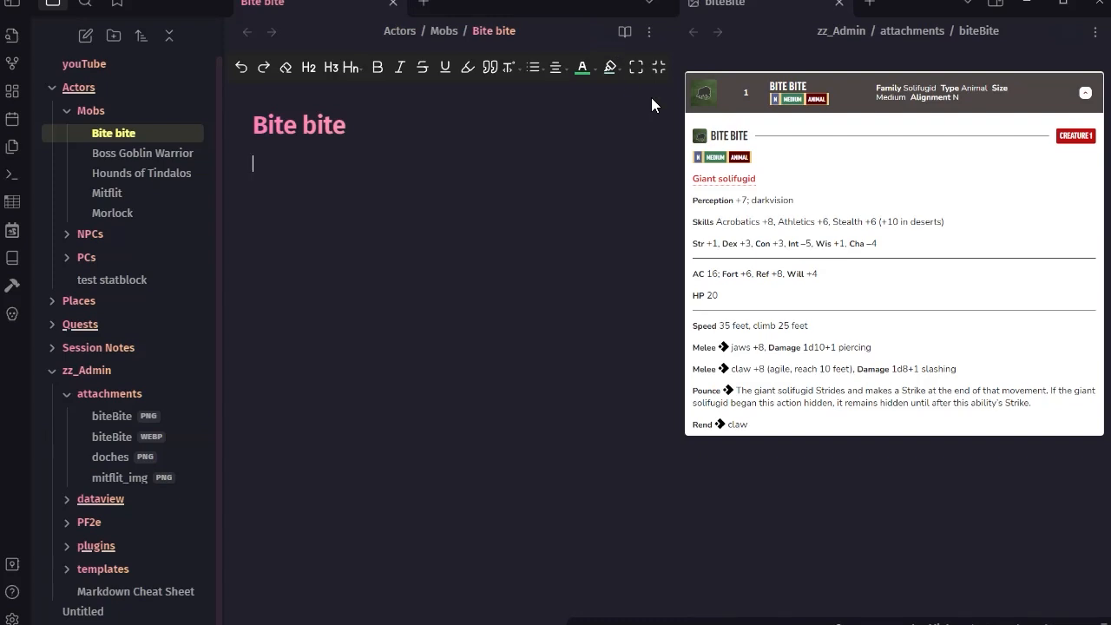
Open the biteBite WEBP image and split it into its own pane below the stat block image.
click(776, 3)
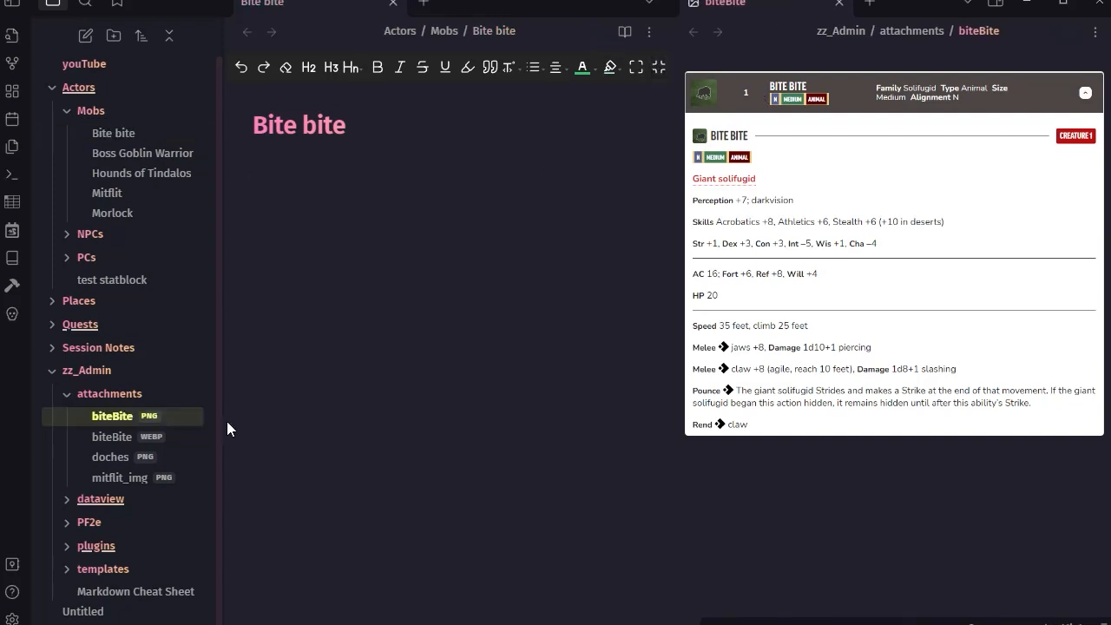
ctrl+click(109, 437)
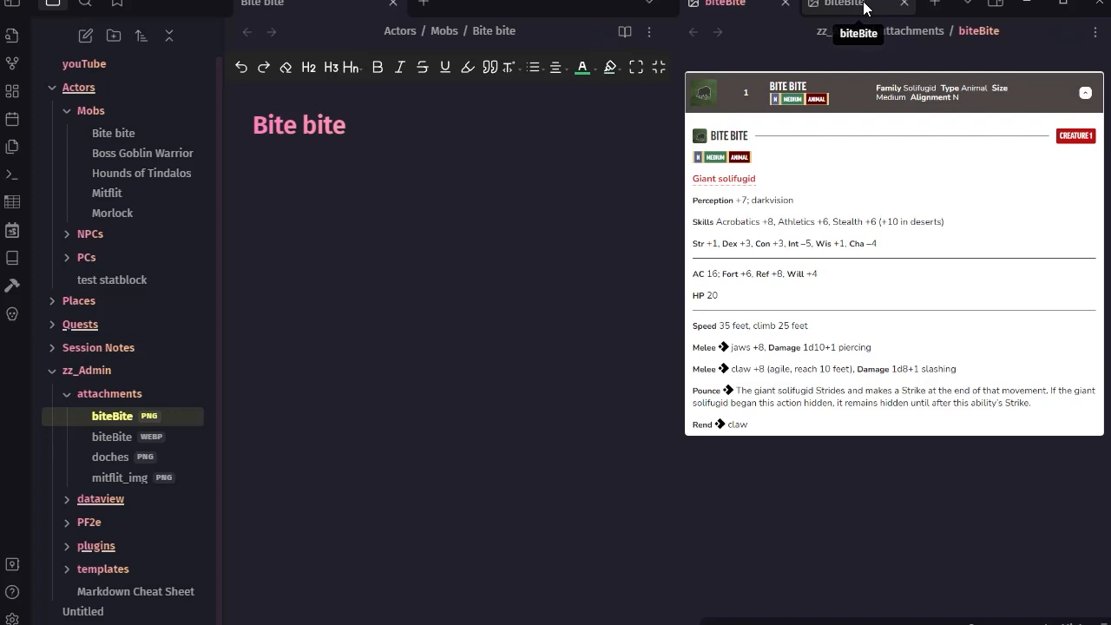
right_click(854, 7)
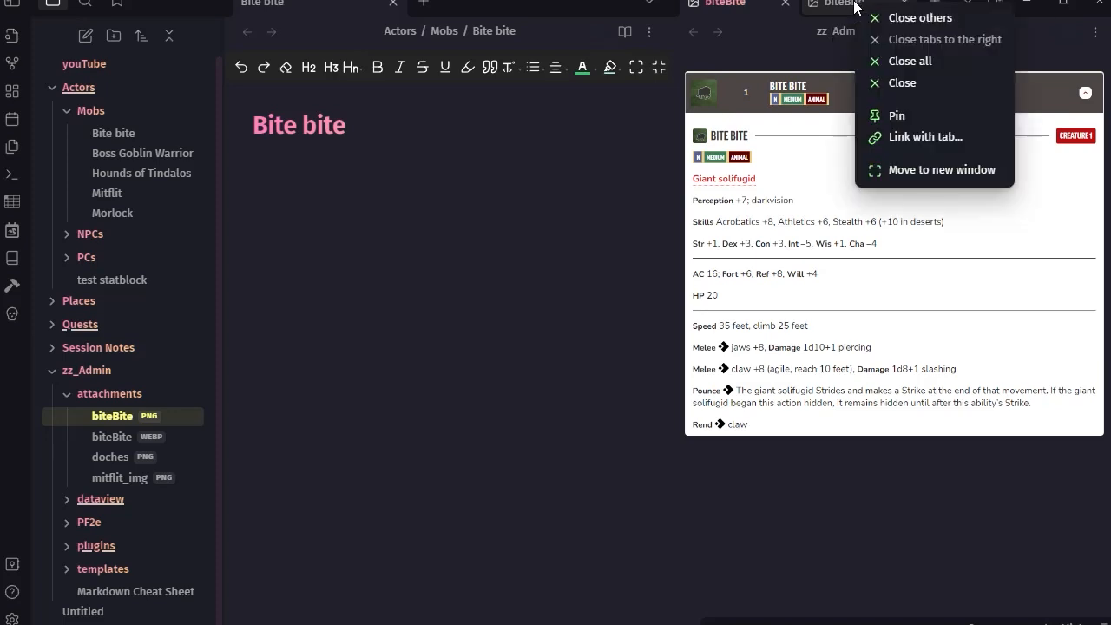
click(909, 483)
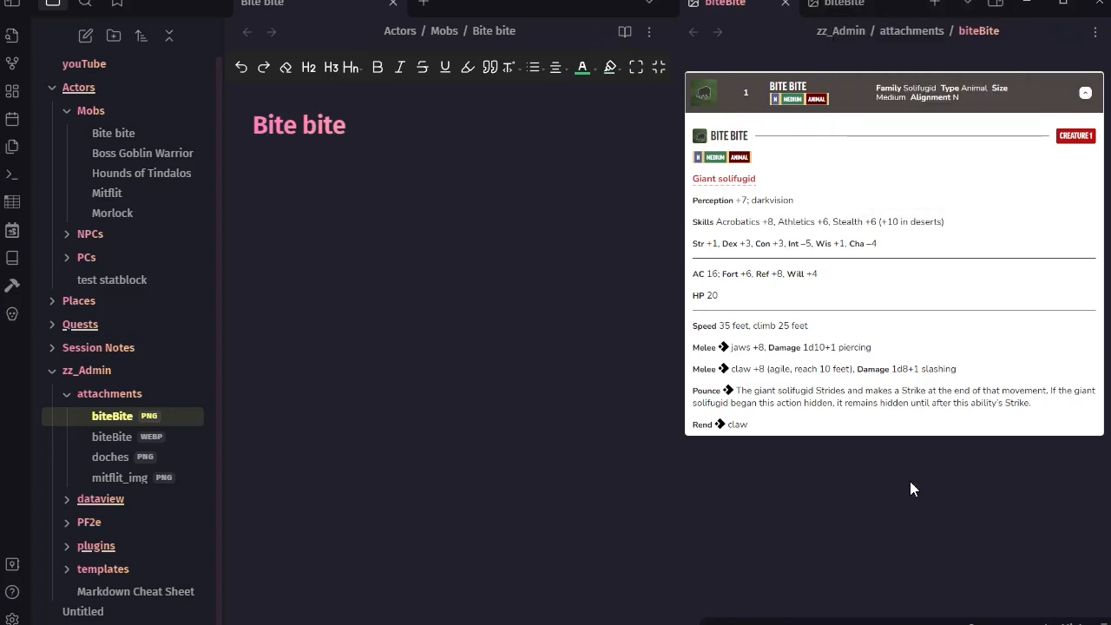
click(872, 9)
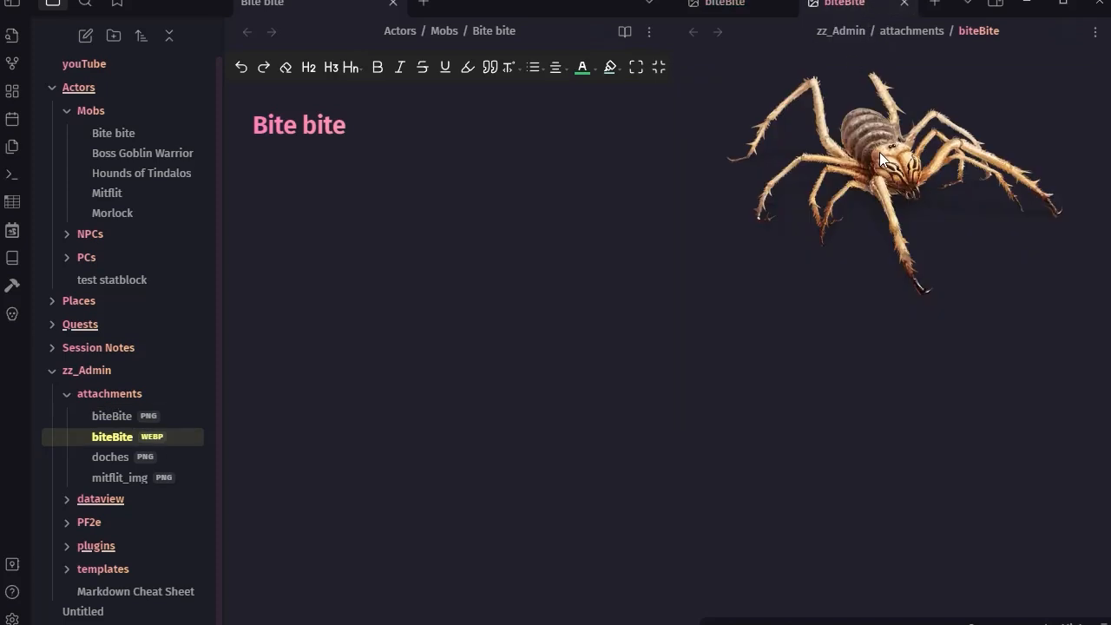
right_click(852, 7)
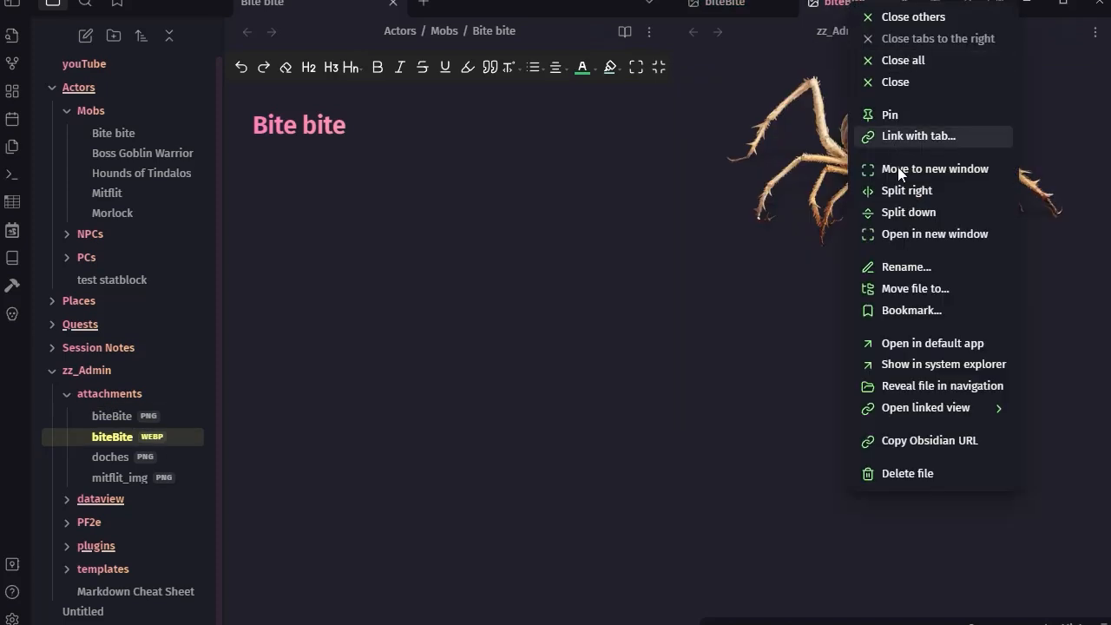
click(904, 216)
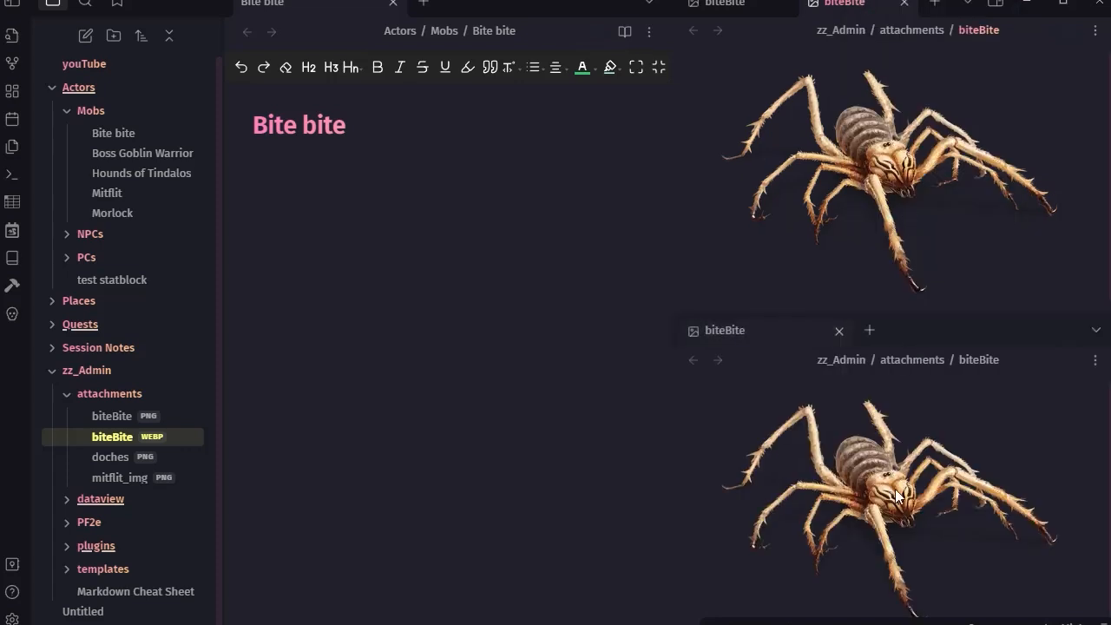
click(904, 4)
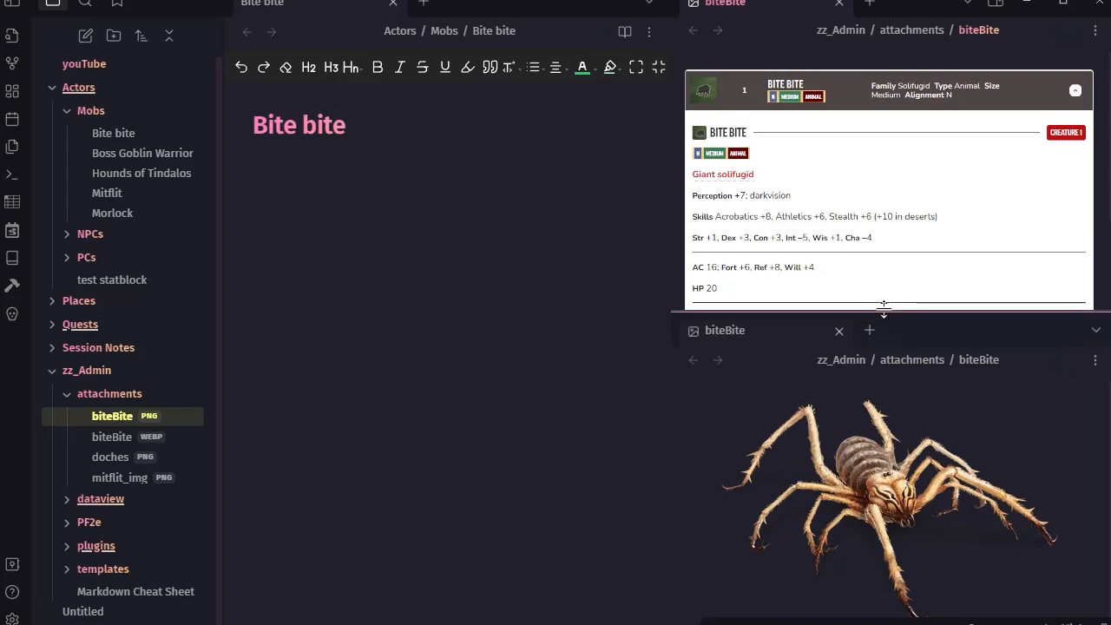
Enlarge the stat block pane to fit the whole image, and close the WEBP image pane below it.
drag(879, 311, 891, 437)
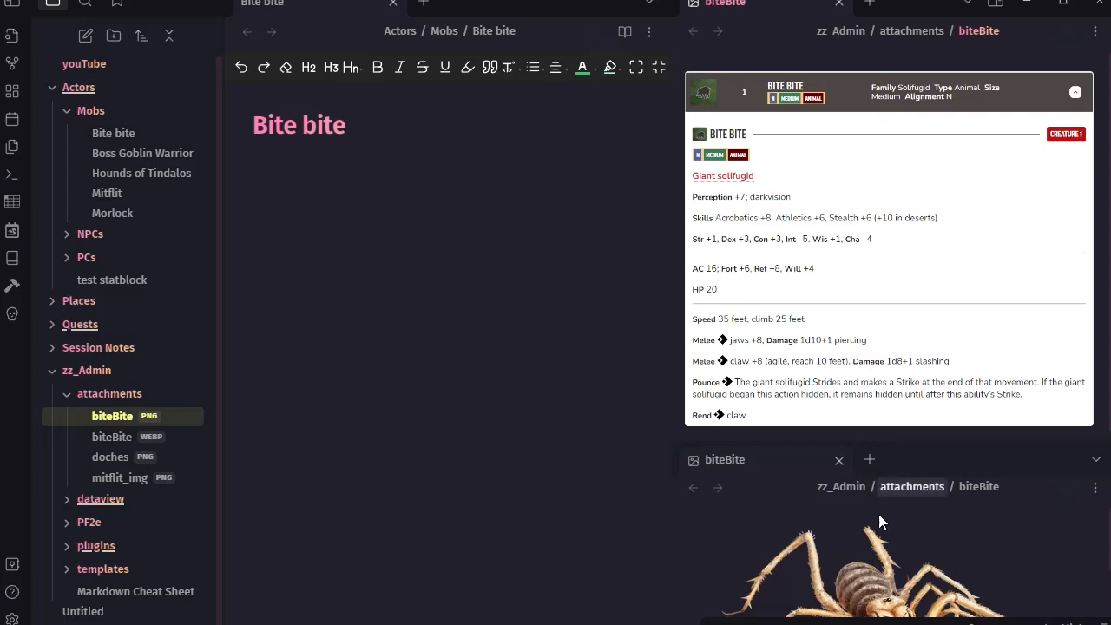
scroll(974, 590, up, 1)
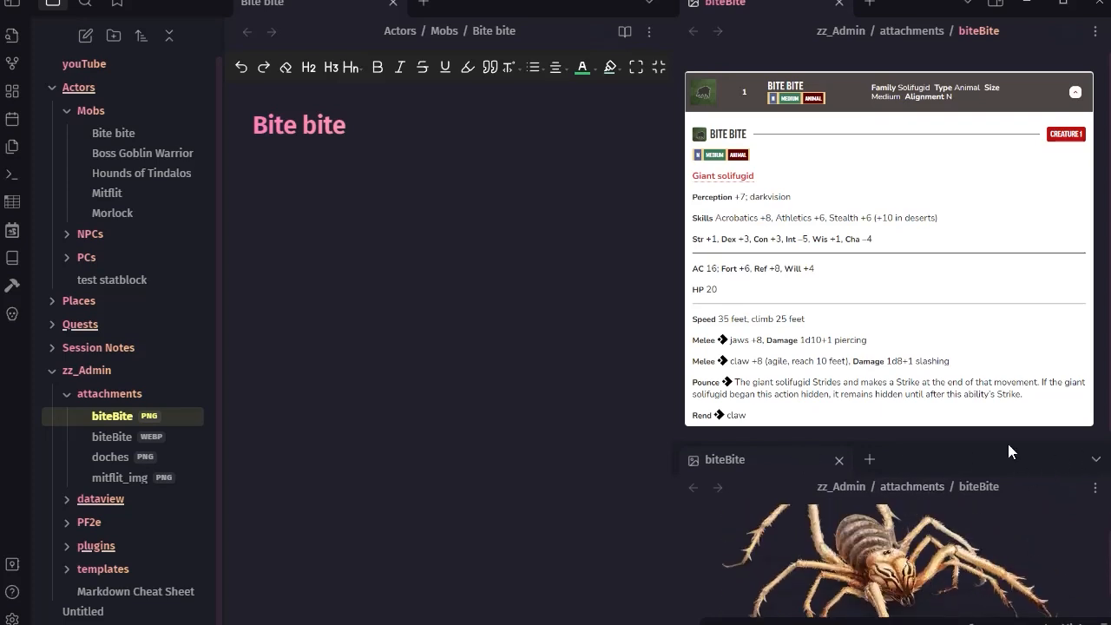
click(839, 460)
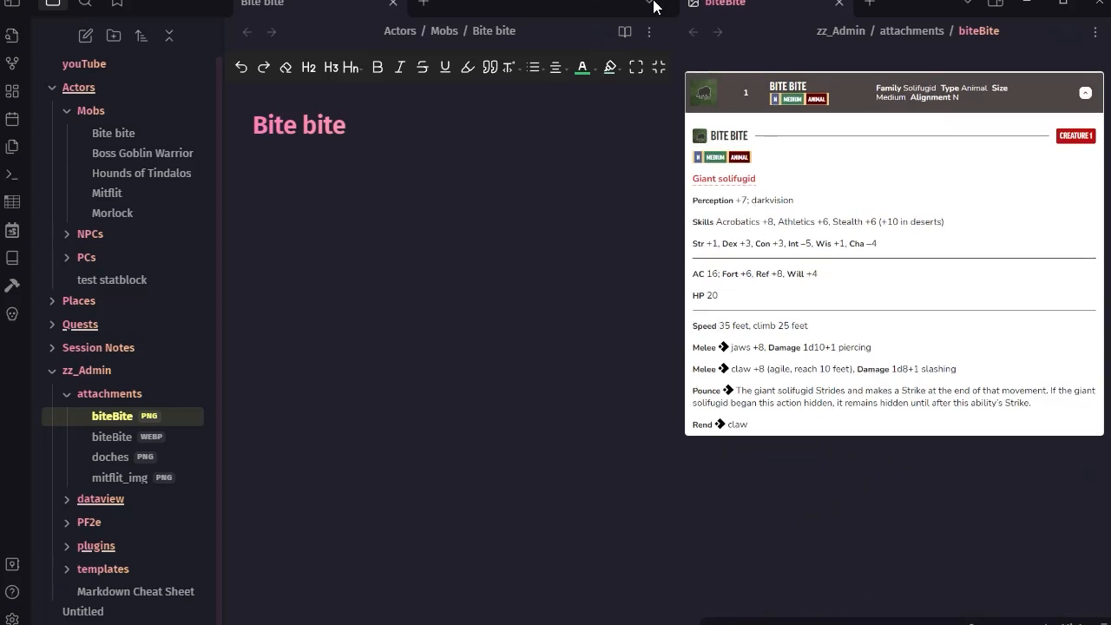
click(276, 165)
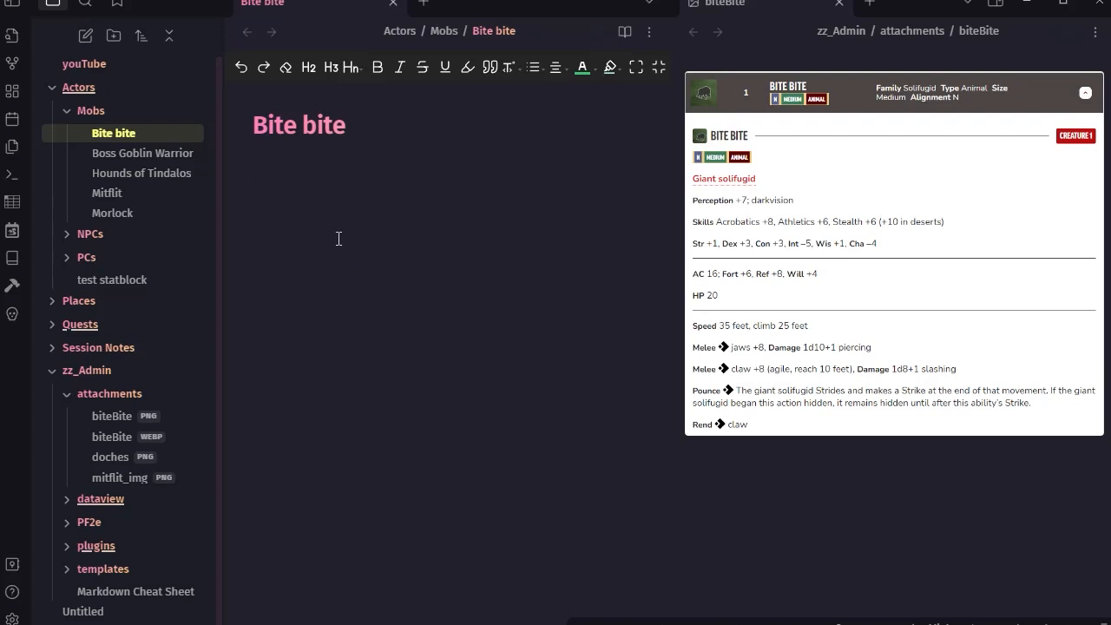
key(ctrl+t)
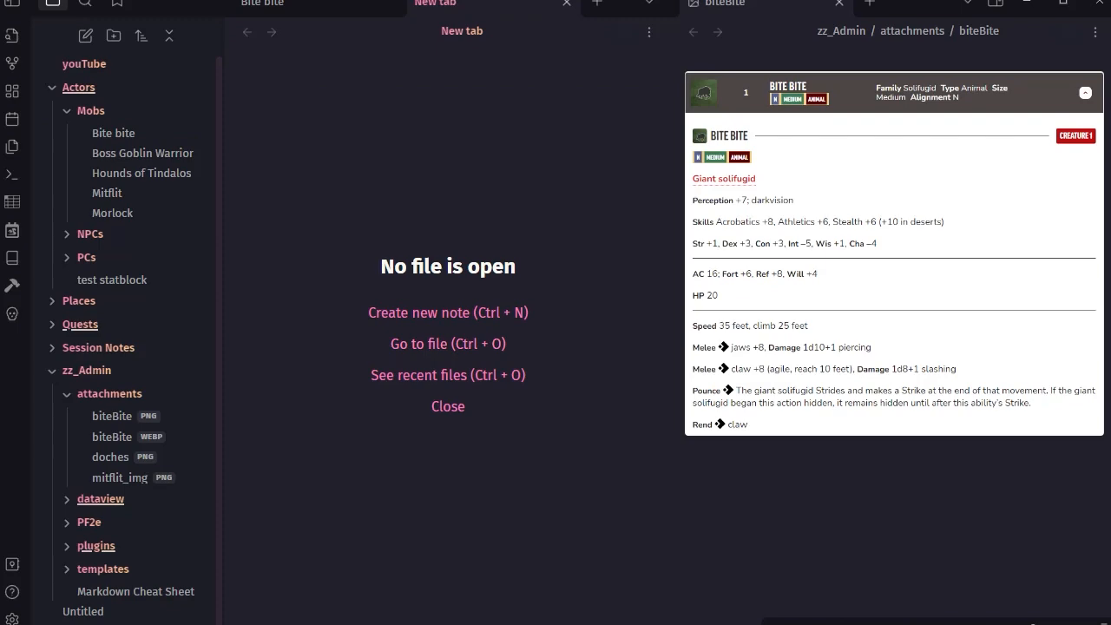
click(569, 7)
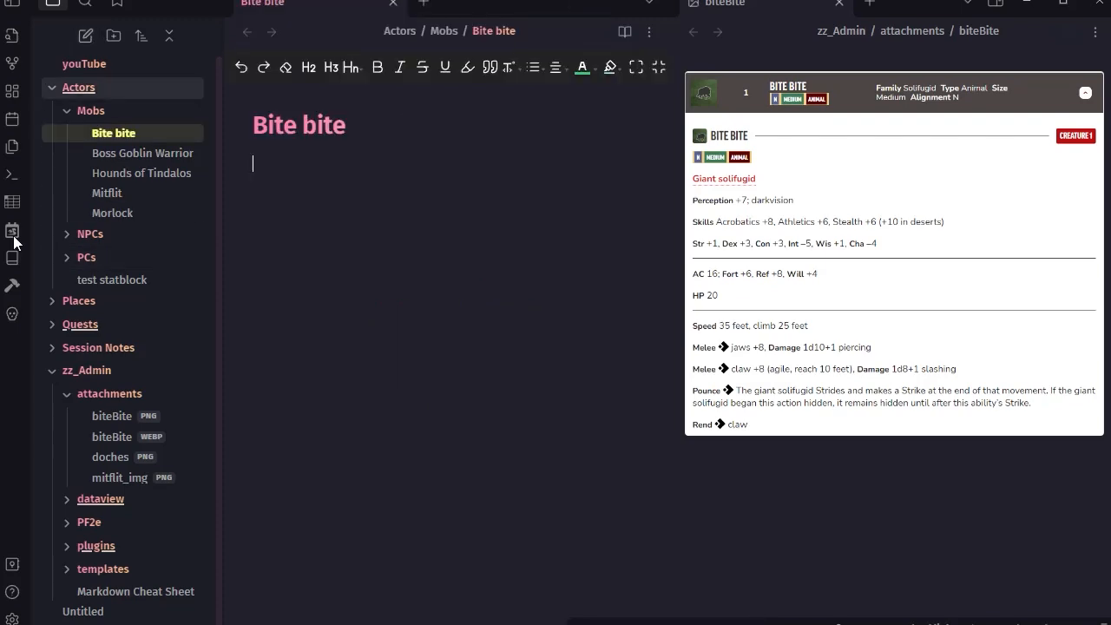
click(12, 619)
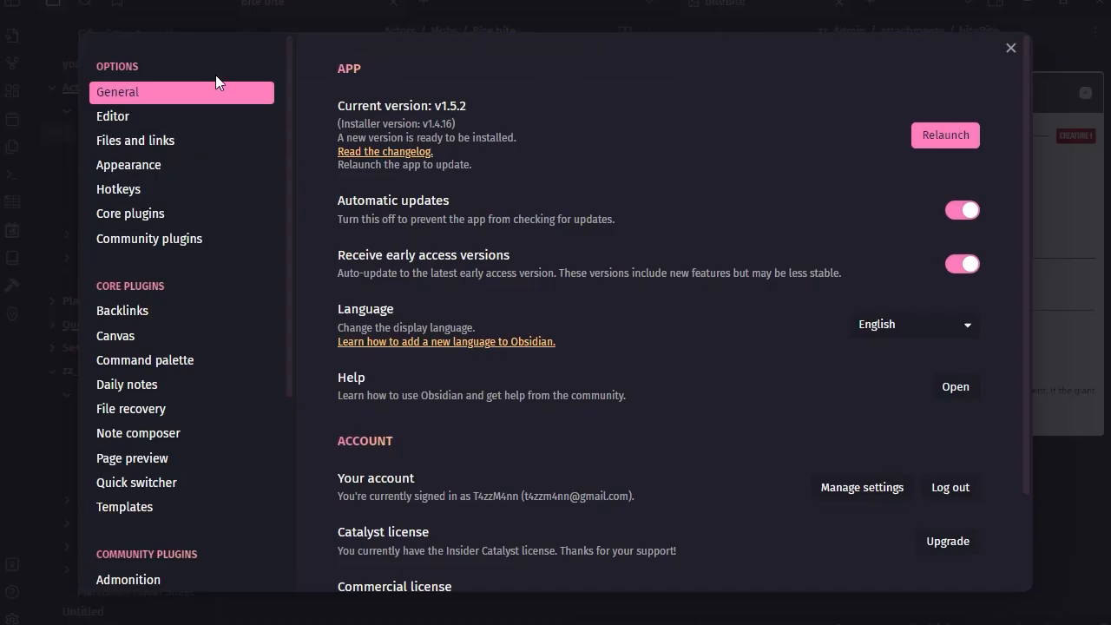
click(1009, 48)
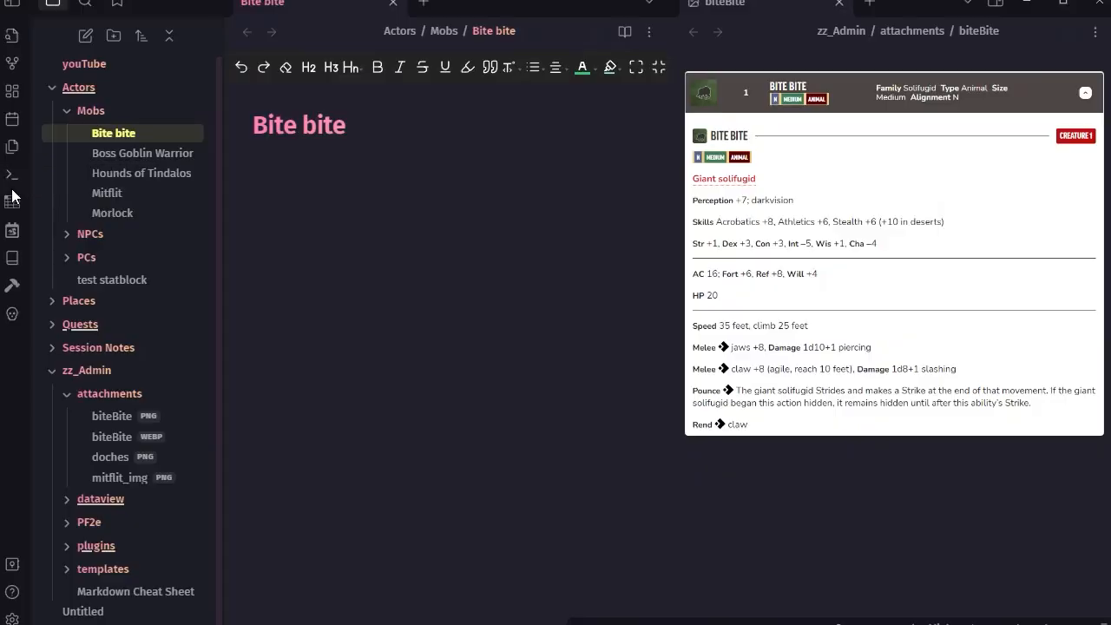
Insert the Statblock (Bestiary) template into the empty Bite bite note and look over its fields.
click(12, 147)
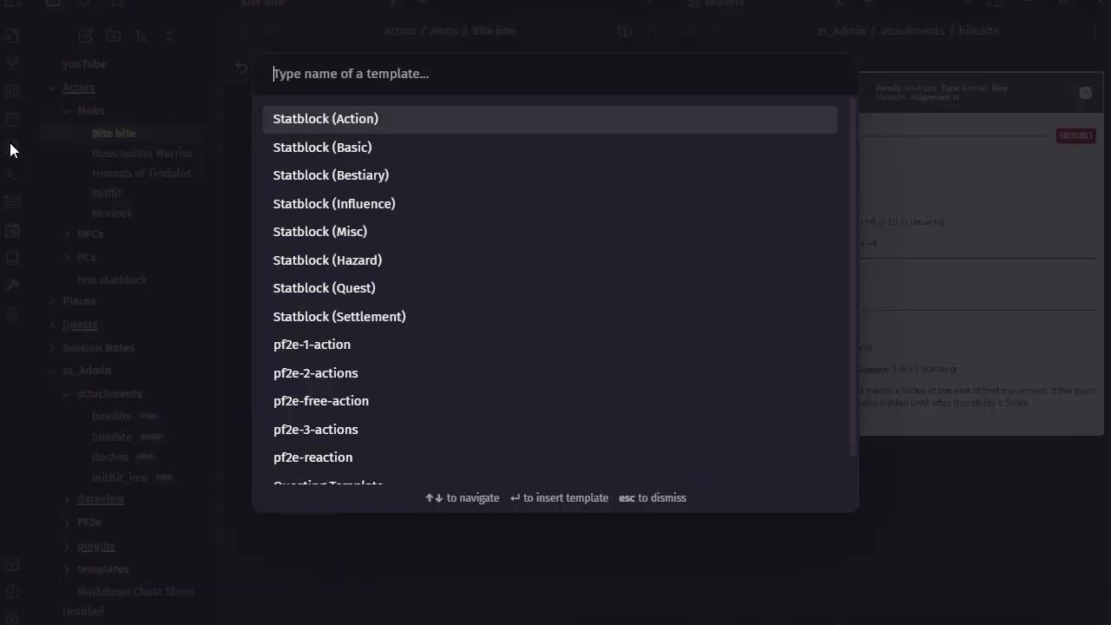
scroll(508, 248, down, 1)
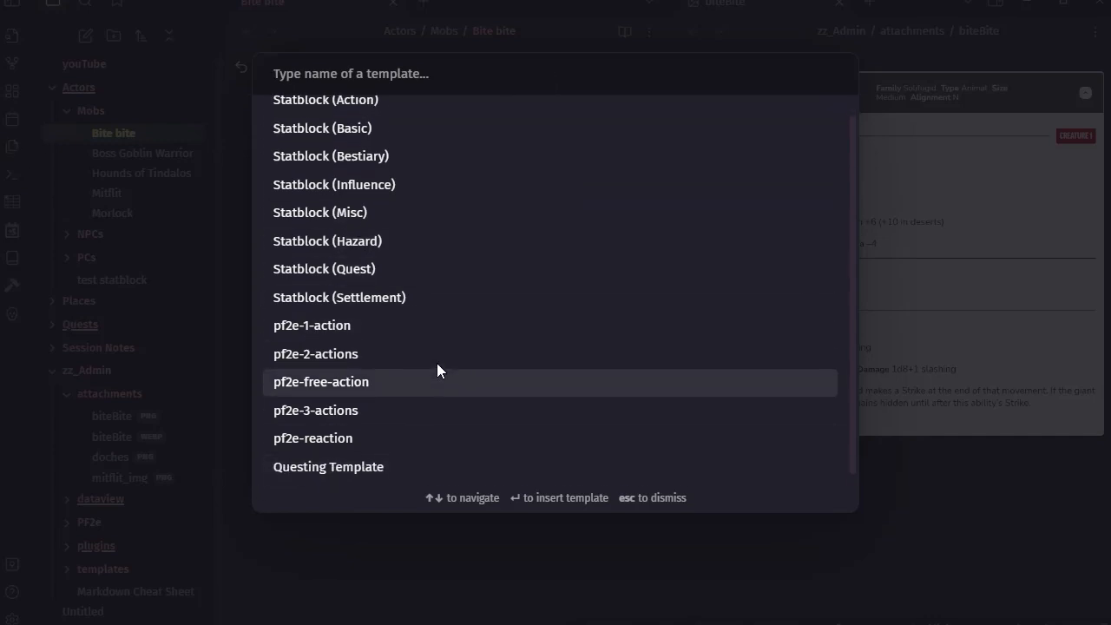
scroll(437, 363, up, 1)
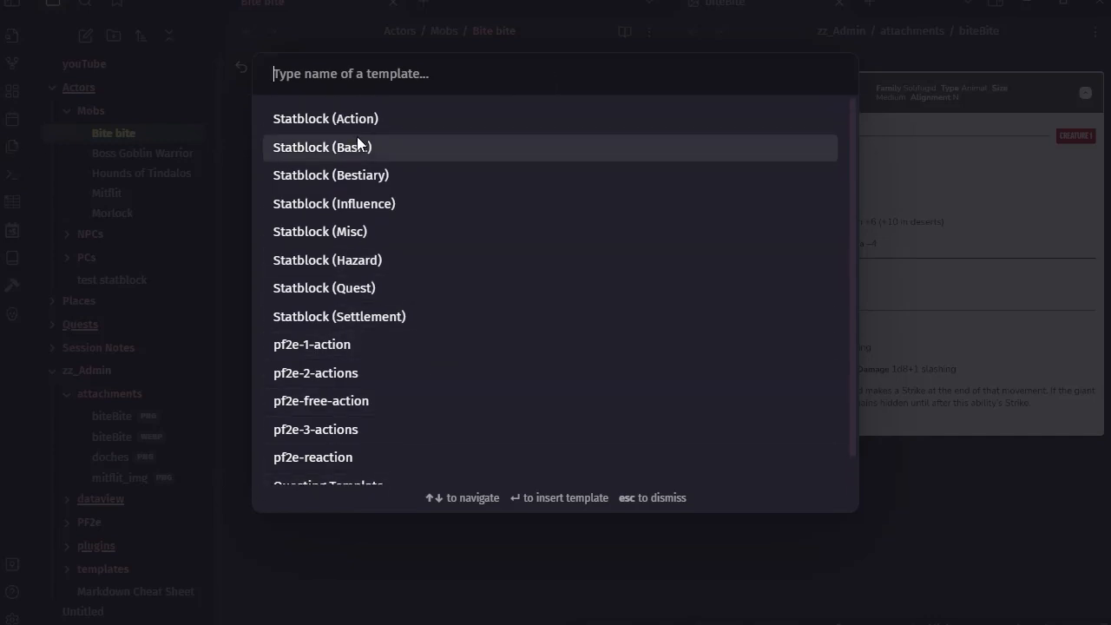
click(310, 172)
scroll(574, 238, down, 5)
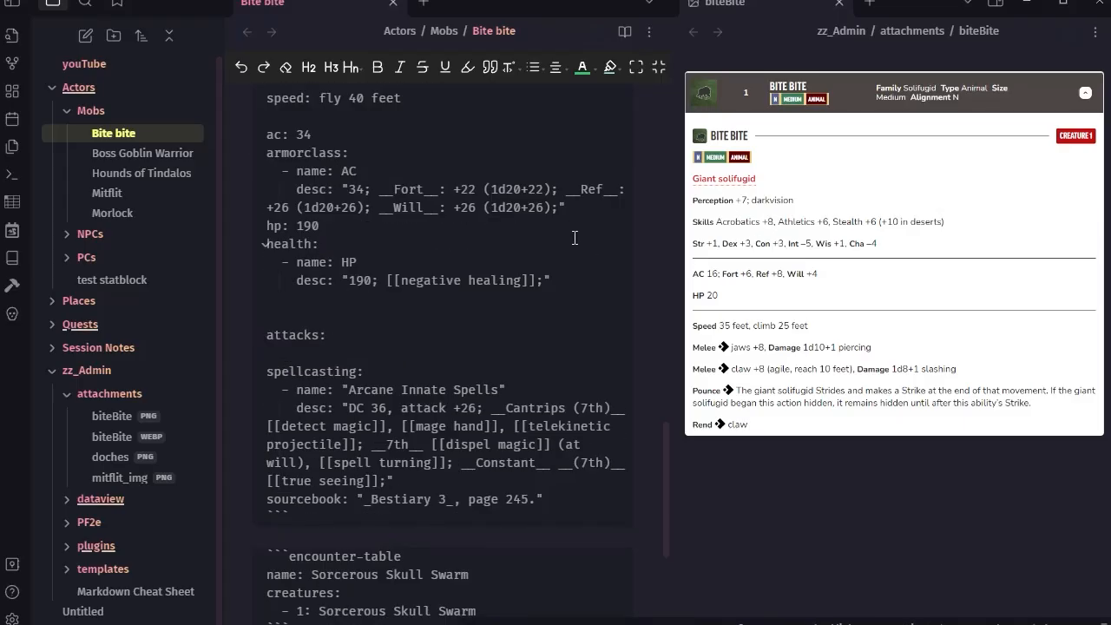
scroll(534, 256, up, 8)
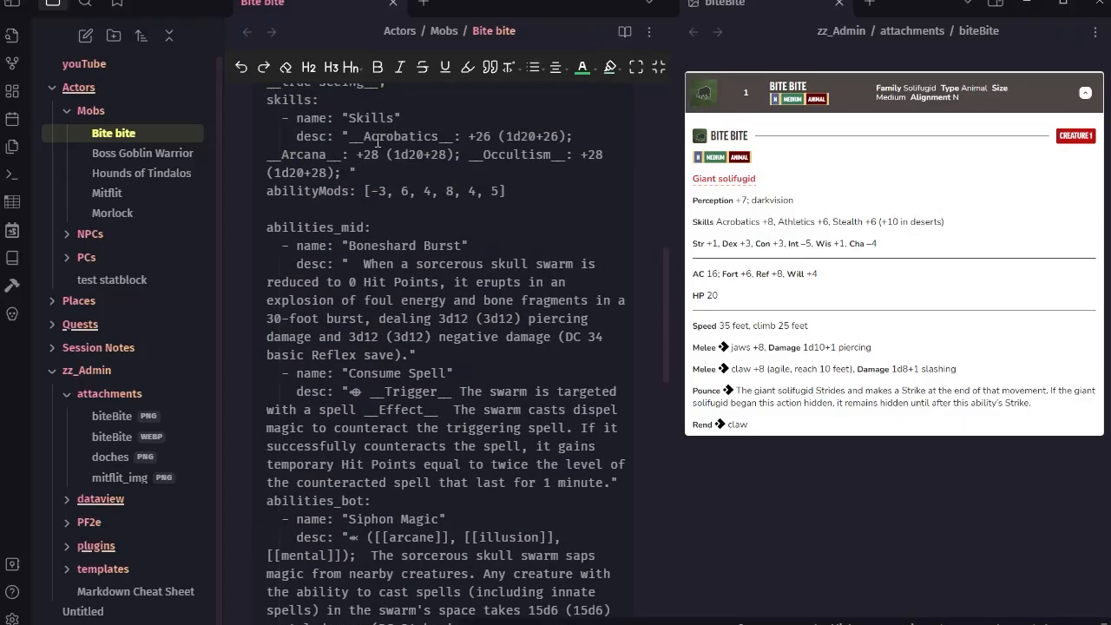
Collapse the file sidebar to widen the note, and set the statblock's source to "B2".
click(11, 7)
scroll(552, 279, up, 5)
scroll(538, 299, up, 2)
scroll(538, 300, down, 5)
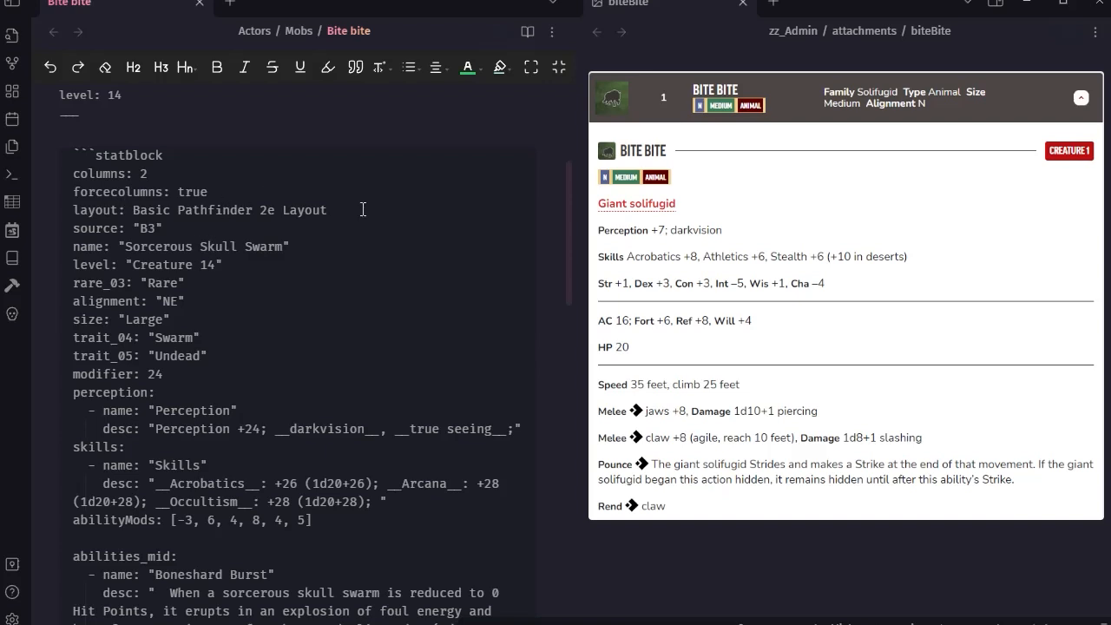
click(155, 229)
key(BackSpace)
text(2)
Set the statblock's name to "Bite bite" and its level to "Creature 1".
drag(127, 246, 284, 246)
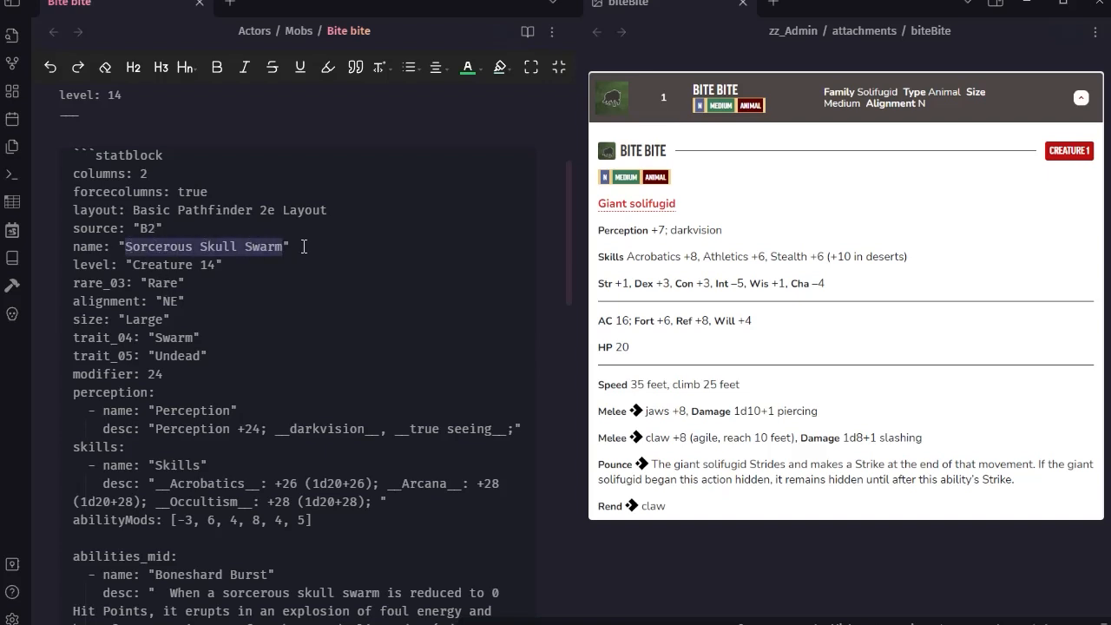
text(Bite )
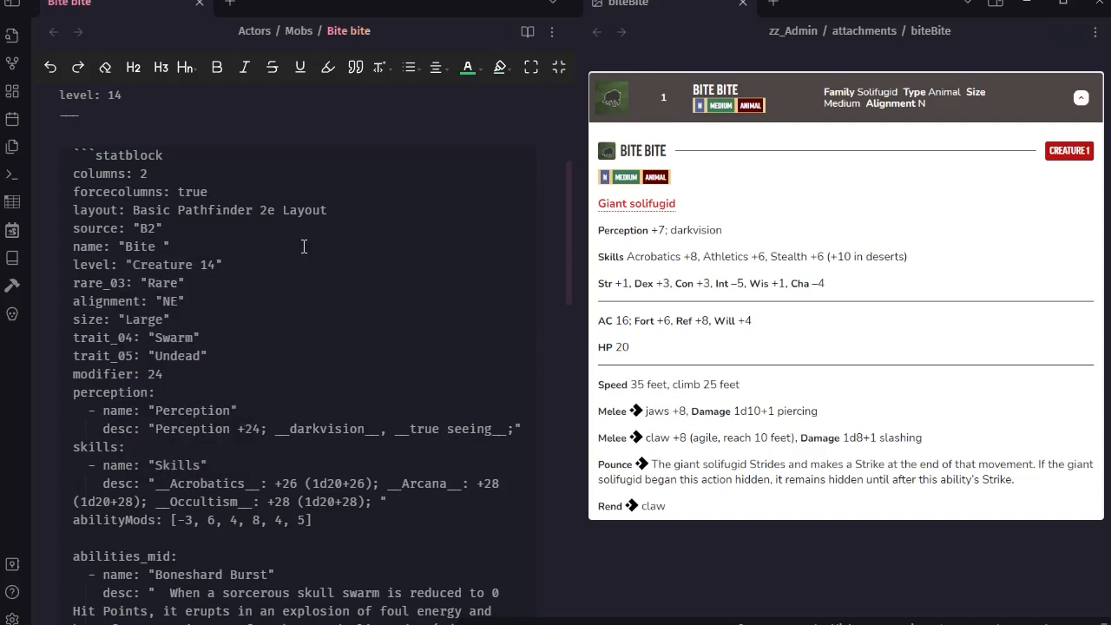
text(bite)
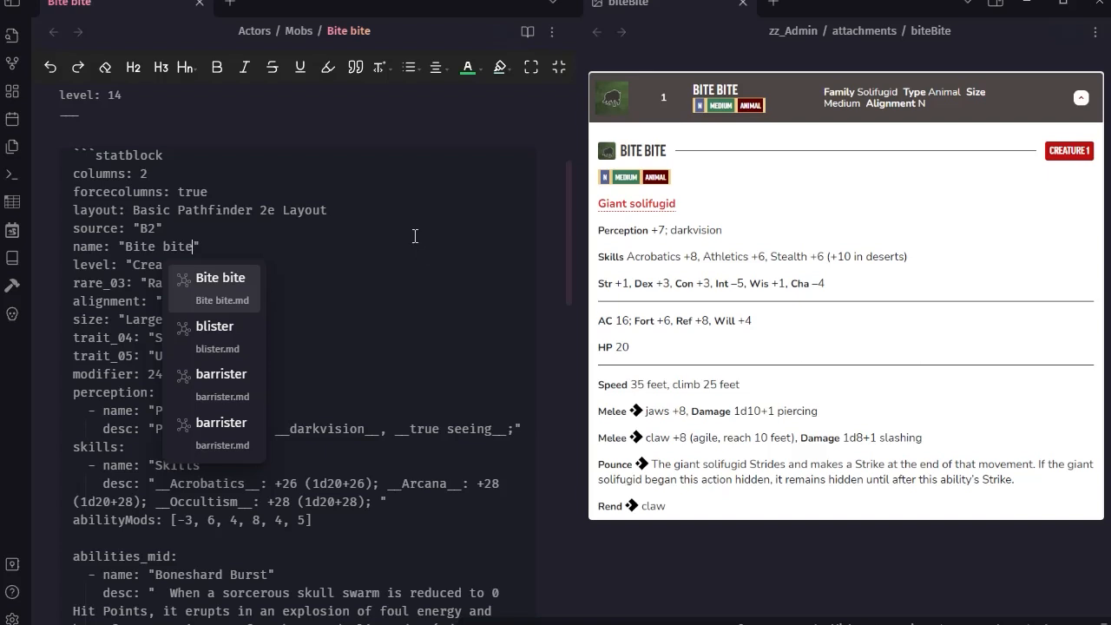
click(328, 241)
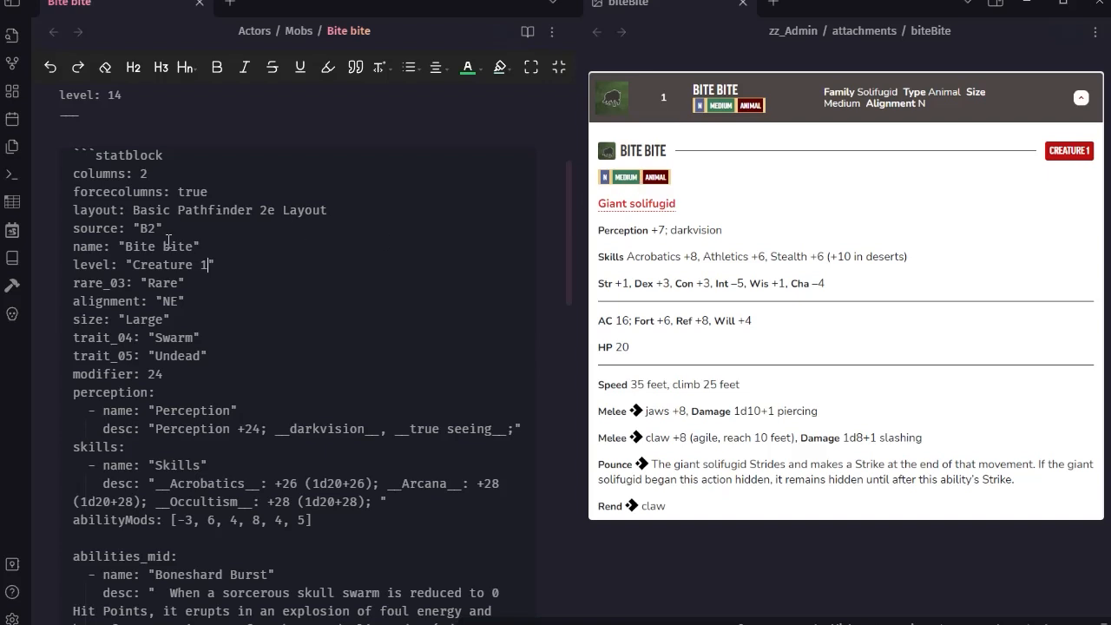
Delete the rare_03 line from the statblock and set the alignment to "N".
drag(68, 283, 73, 300)
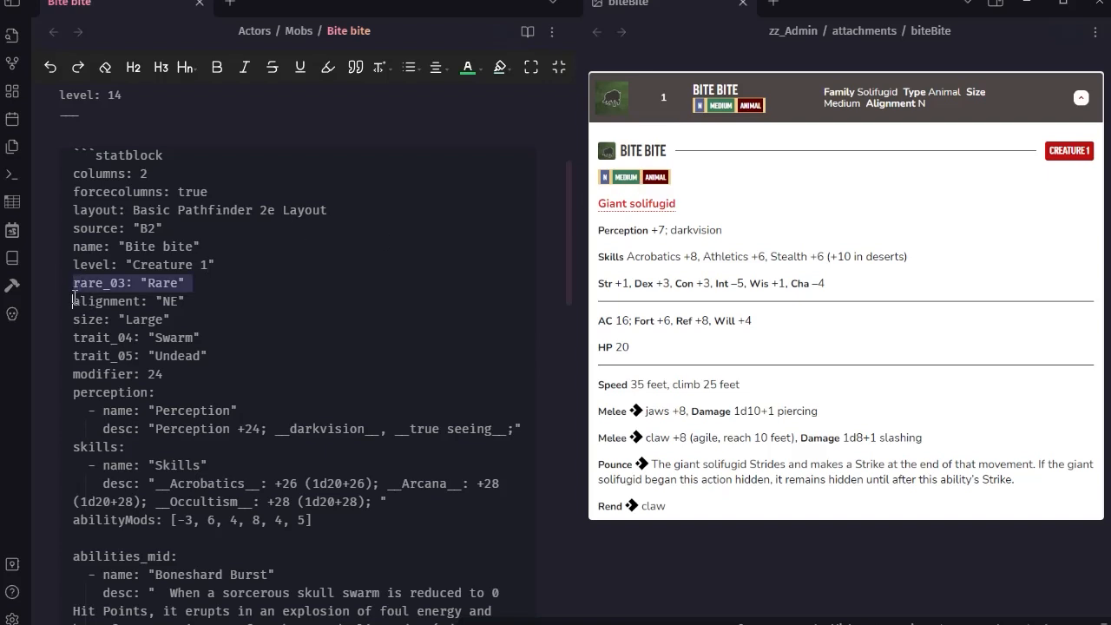
key(BackSpace)
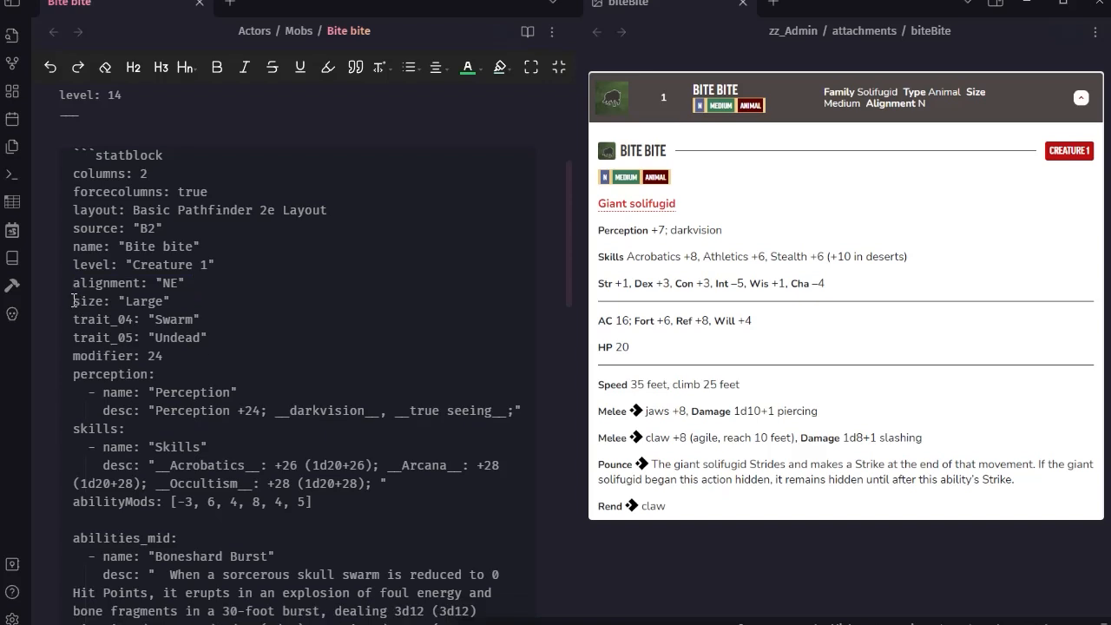
click(173, 282)
Set the statblock's size to "Medium", leaving it as plain text without a suggested link.
drag(126, 299, 165, 302)
text(Medcxl)
key(BackSpace)
key(BackSpace)
key(BackSpace)
text(ium)
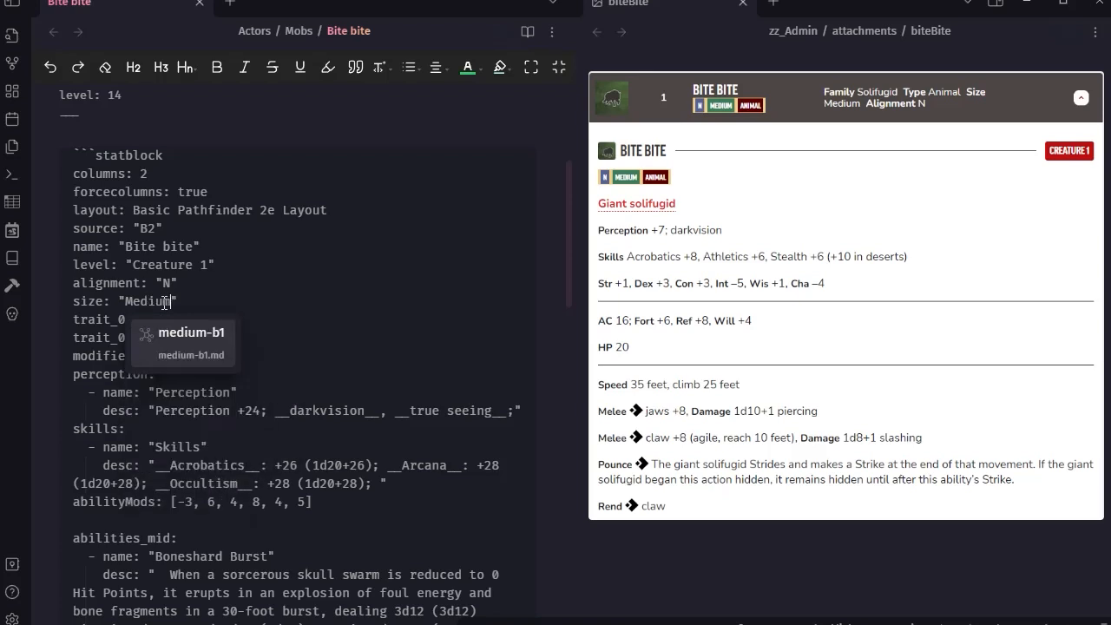
click(321, 287)
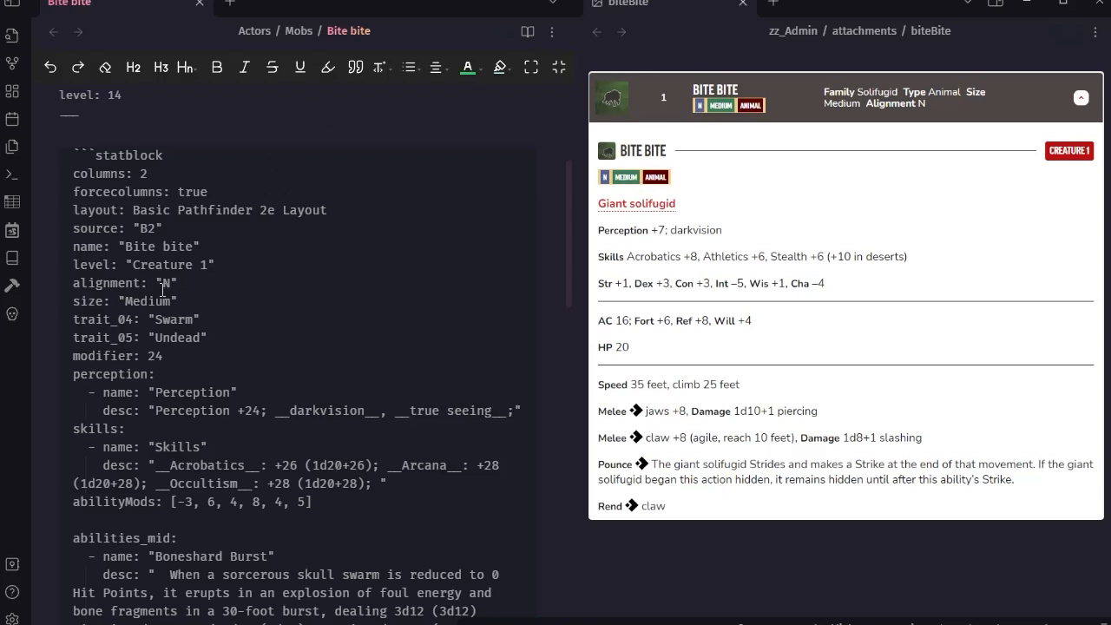
Replace the two template traits with a single trait_01 set to "Animal", and check the statblock in reading view.
double_click(154, 321)
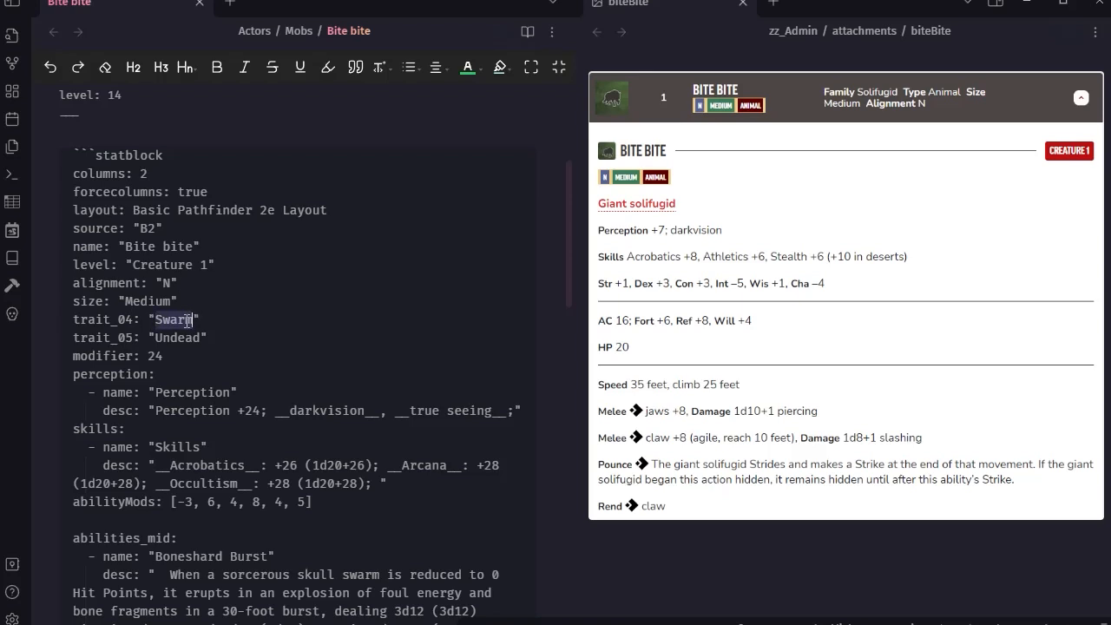
text(Animal)
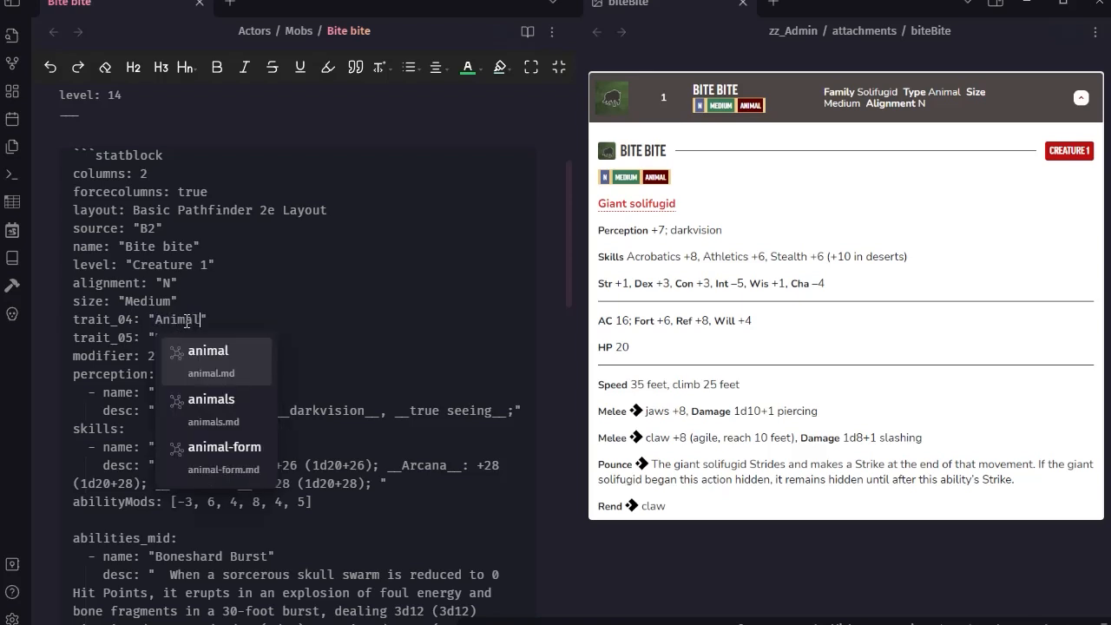
click(246, 301)
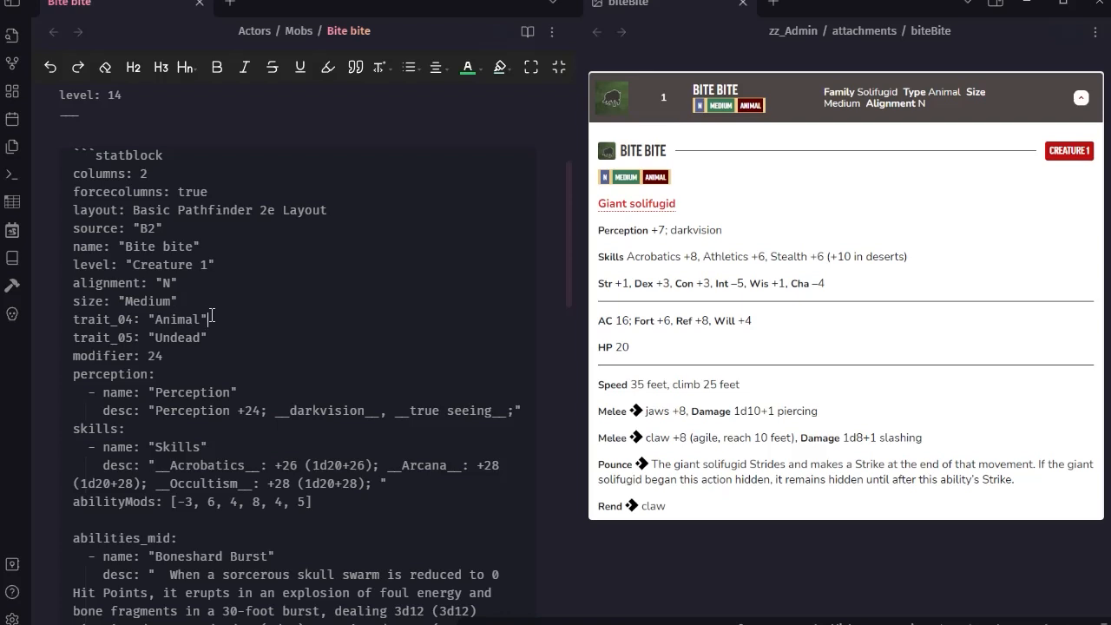
drag(210, 319, 218, 335)
key(BackSpace)
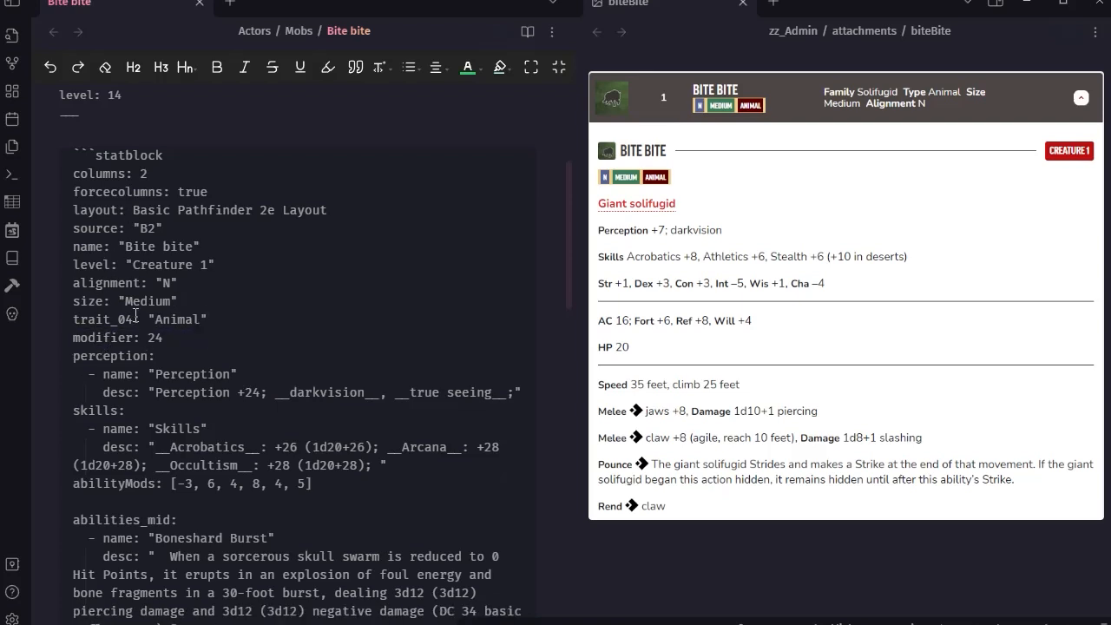
drag(125, 320, 133, 319)
text(1)
click(527, 31)
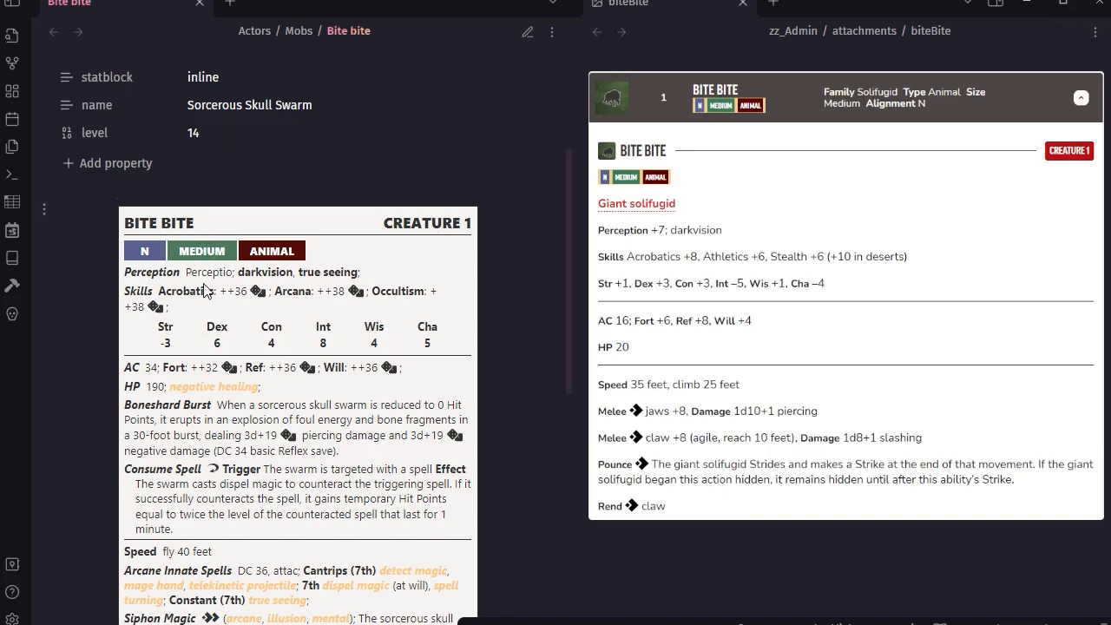
click(526, 31)
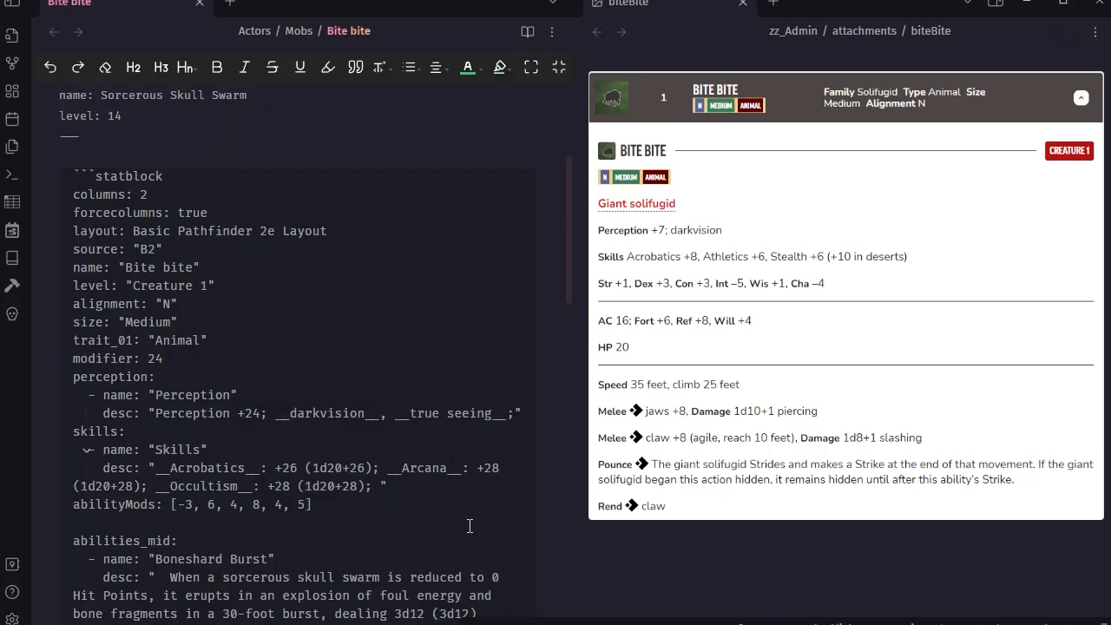
Set the modifier to 7 and the perception description to "Perception +7; __darkvision__;".
scroll(343, 240, down, 2)
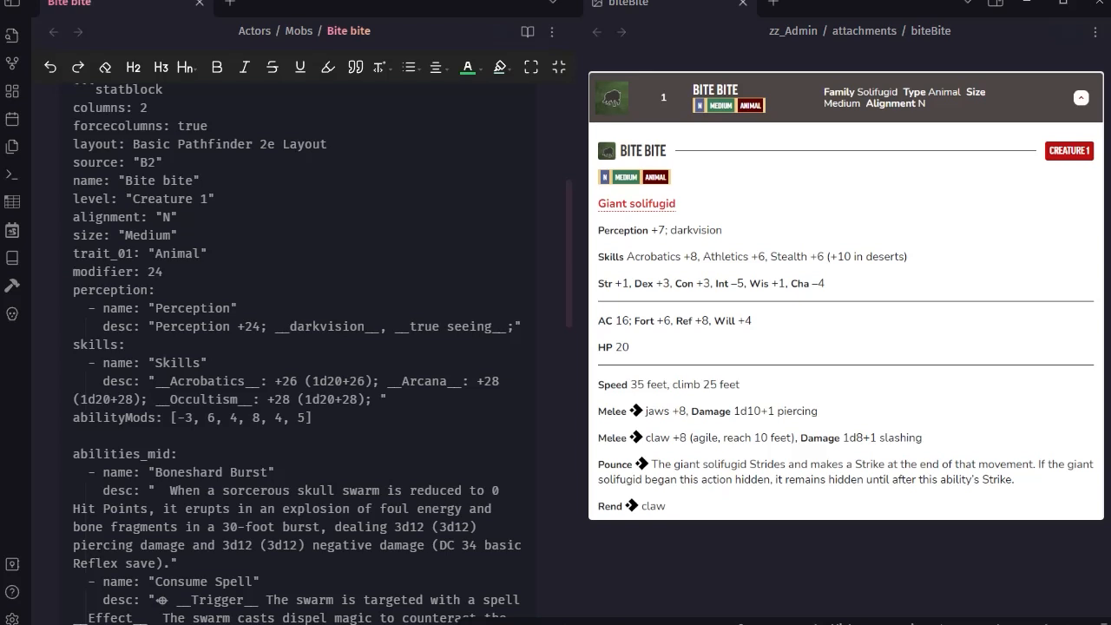
click(659, 232)
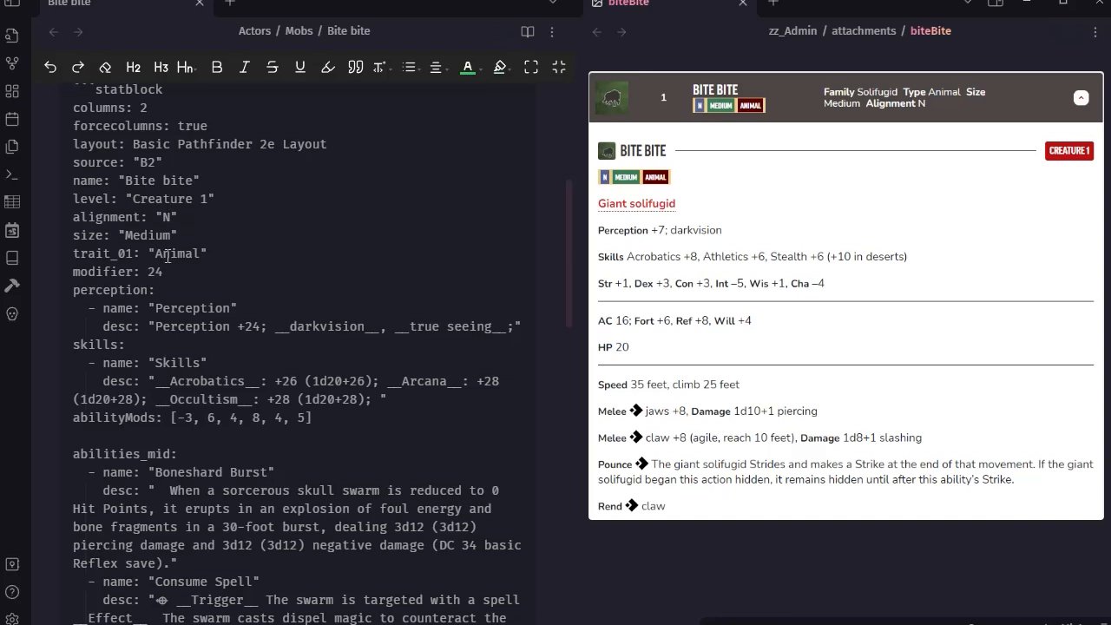
drag(148, 271, 165, 272)
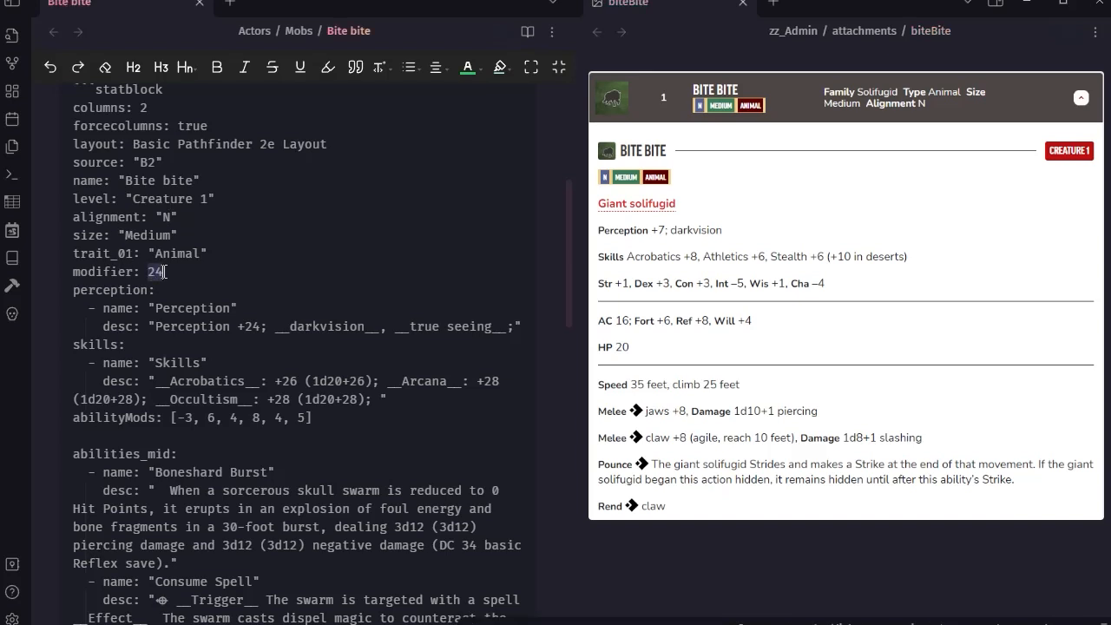
text(7)
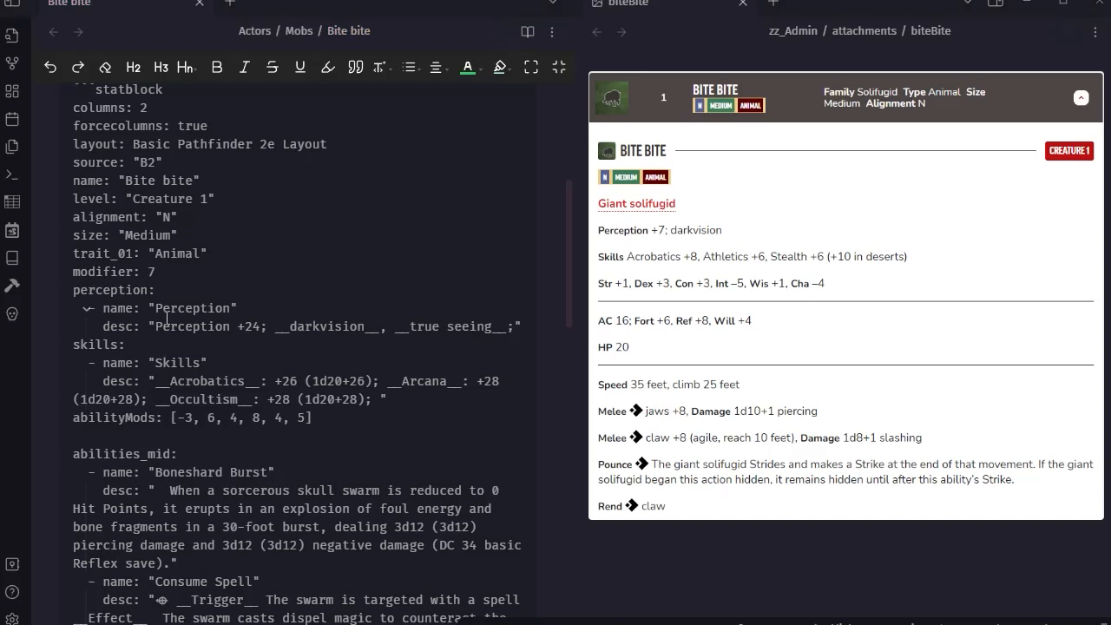
drag(155, 327, 515, 328)
text(Perception +7; __darkvision__;)
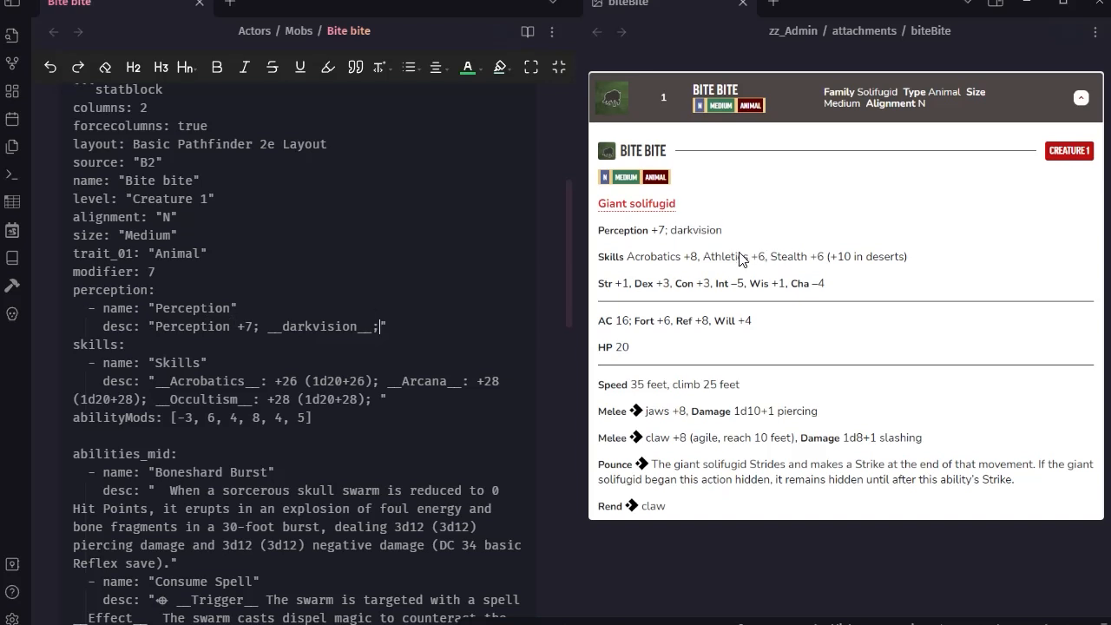
Replace the skills description with Acrobatics +8 (1d20+8), Athletics +6 (1d20+6) and Stealth +6 (1d20+6), plus Stealth +10 (1d20+10) in deserts.
scroll(195, 334, down, 3)
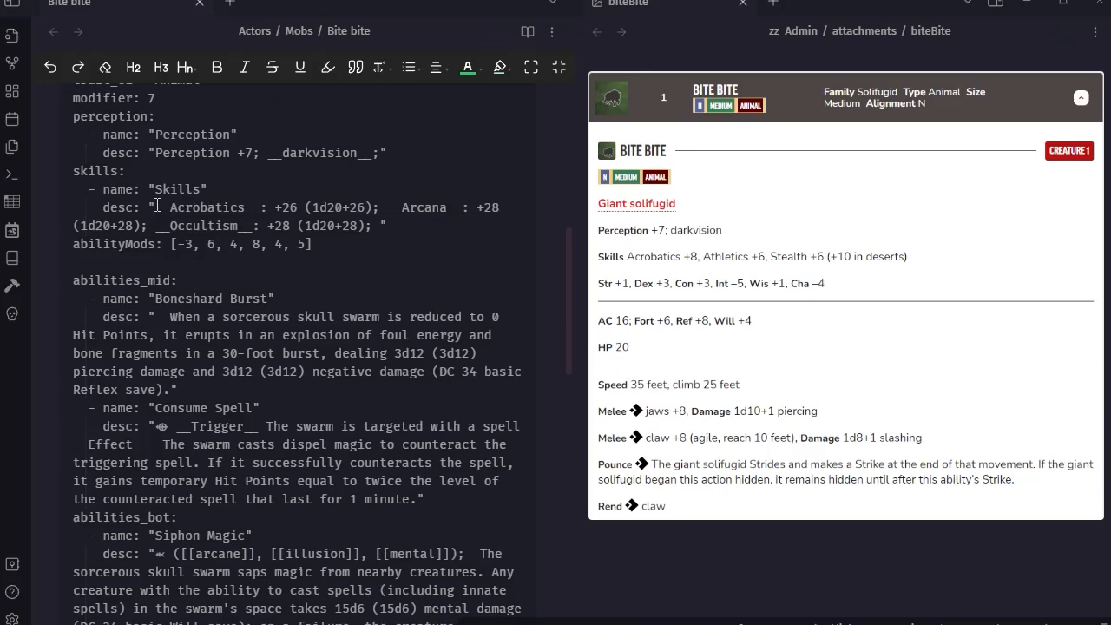
drag(157, 207, 374, 229)
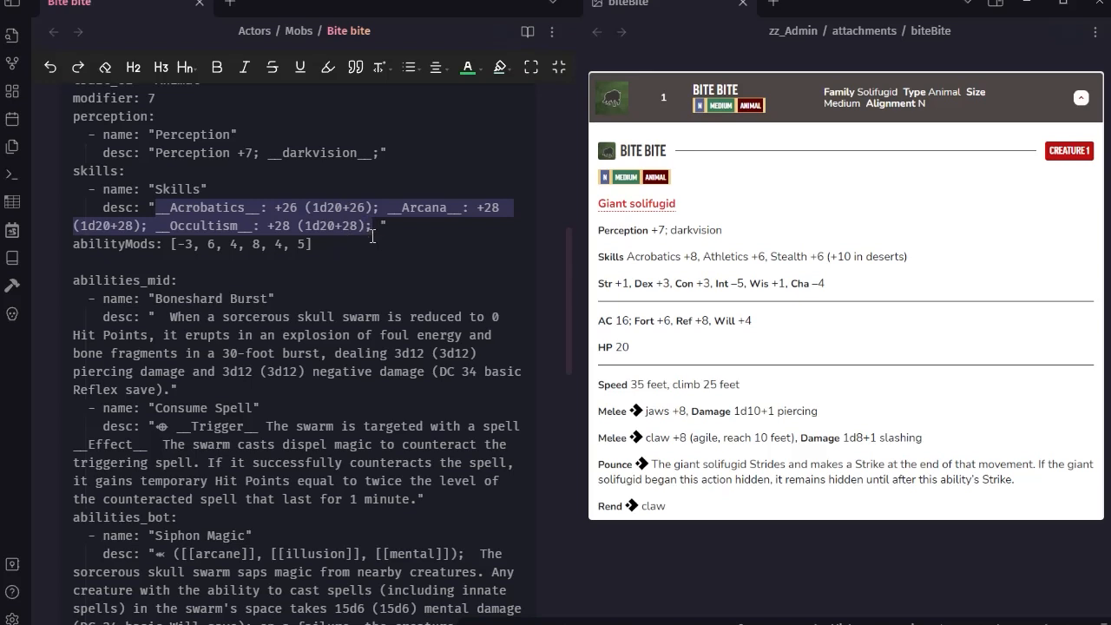
text(__Acrobatics__: +8 (1d20+8); __Athletics__: +6 (1d20+6); __Stealth__: +6 (1d20+6), (Stealth: +10 (1d20+10) in deserts);)
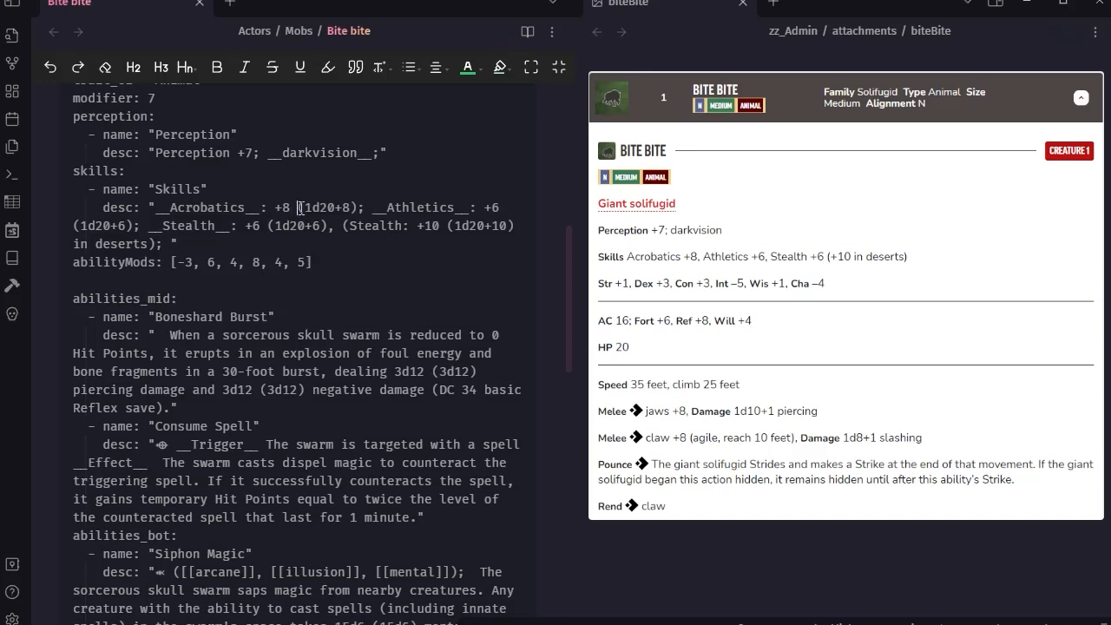
Compare the Acrobatics bonus and dice formula with the rendered statblock, inspecting the skill dice and rolling Acrobatics.
drag(299, 208, 358, 206)
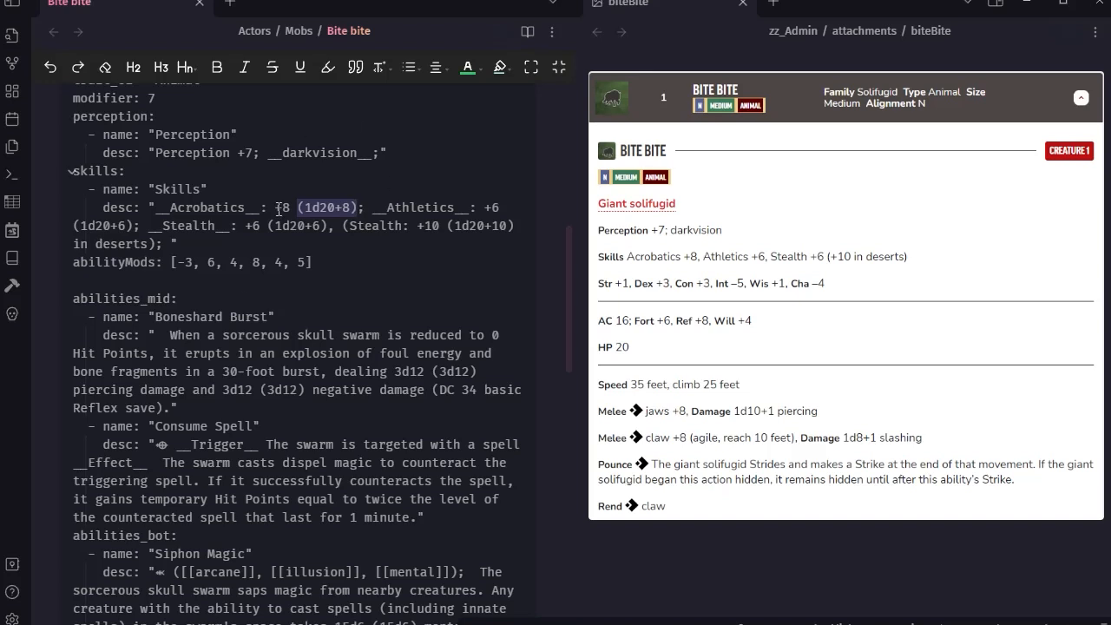
drag(274, 208, 293, 201)
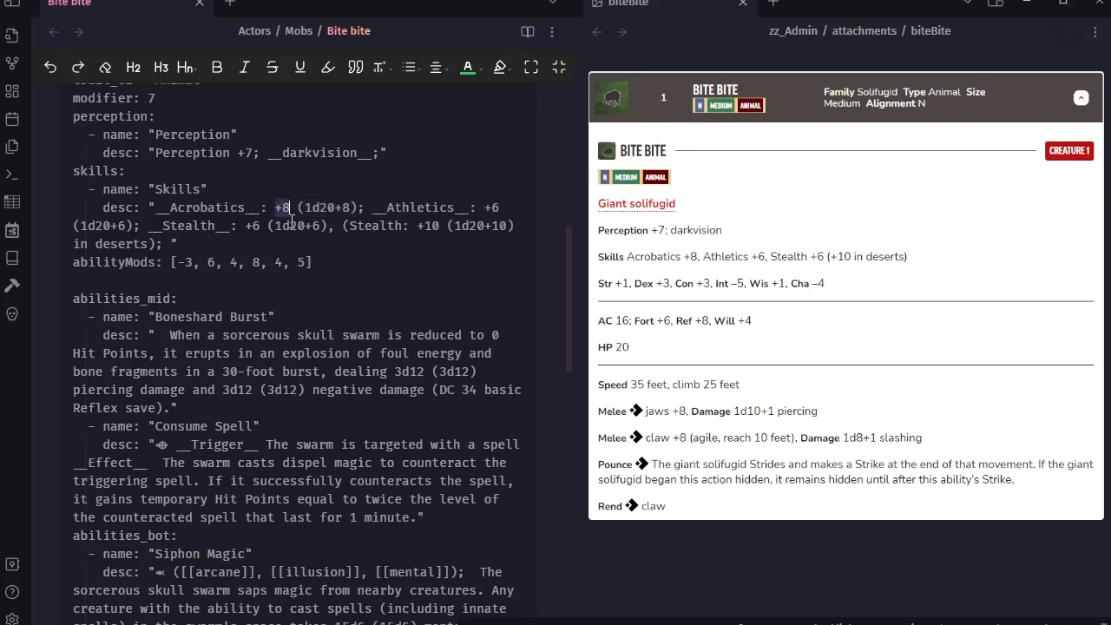
click(528, 32)
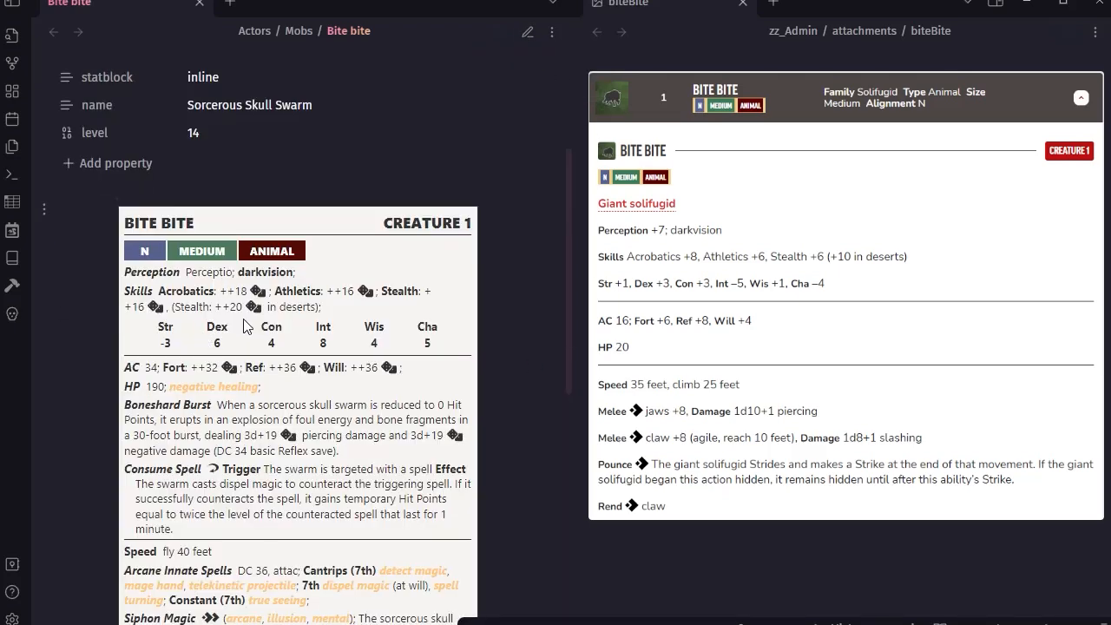
mouse_move(247, 295)
mouse_move(350, 297)
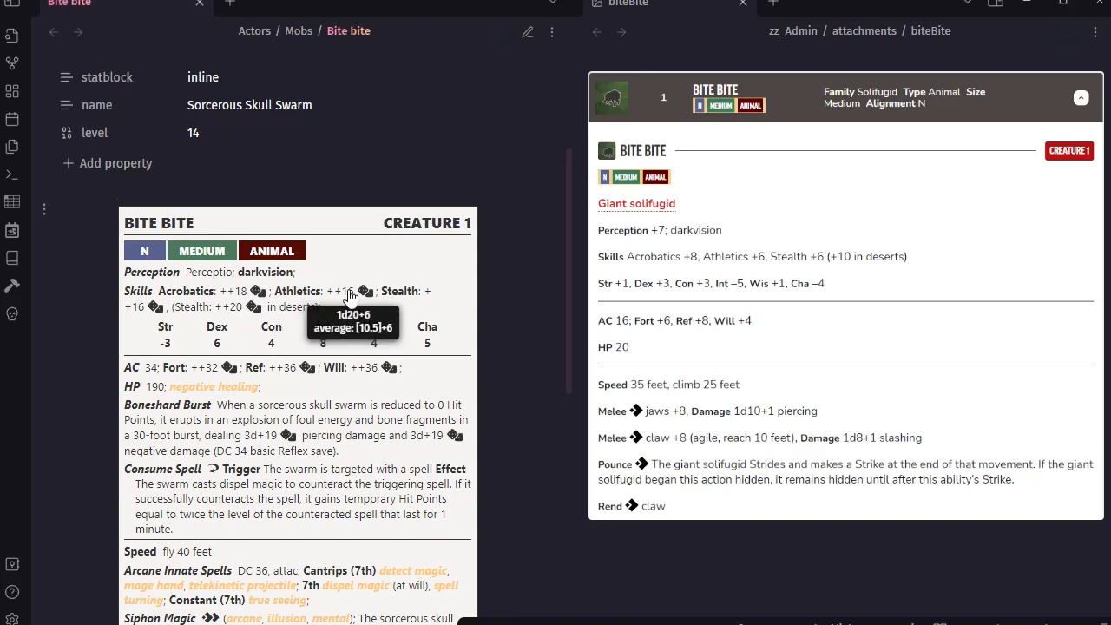
click(256, 291)
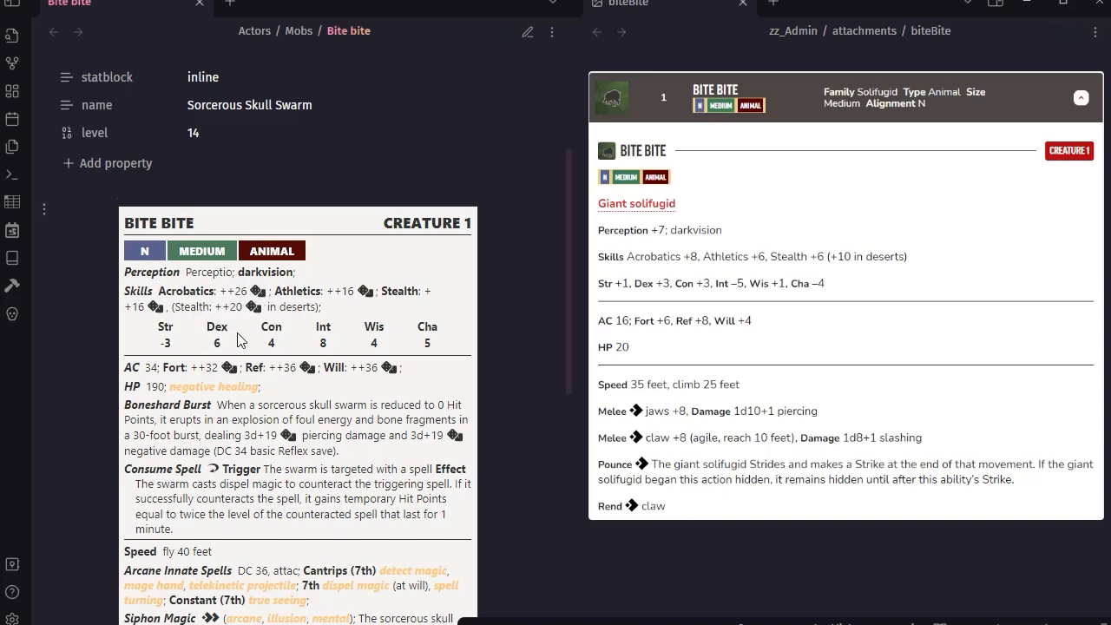
mouse_move(246, 296)
Return the note to editing and set abilityMods to [1, 3, 3, -5, 1, -4].
click(527, 33)
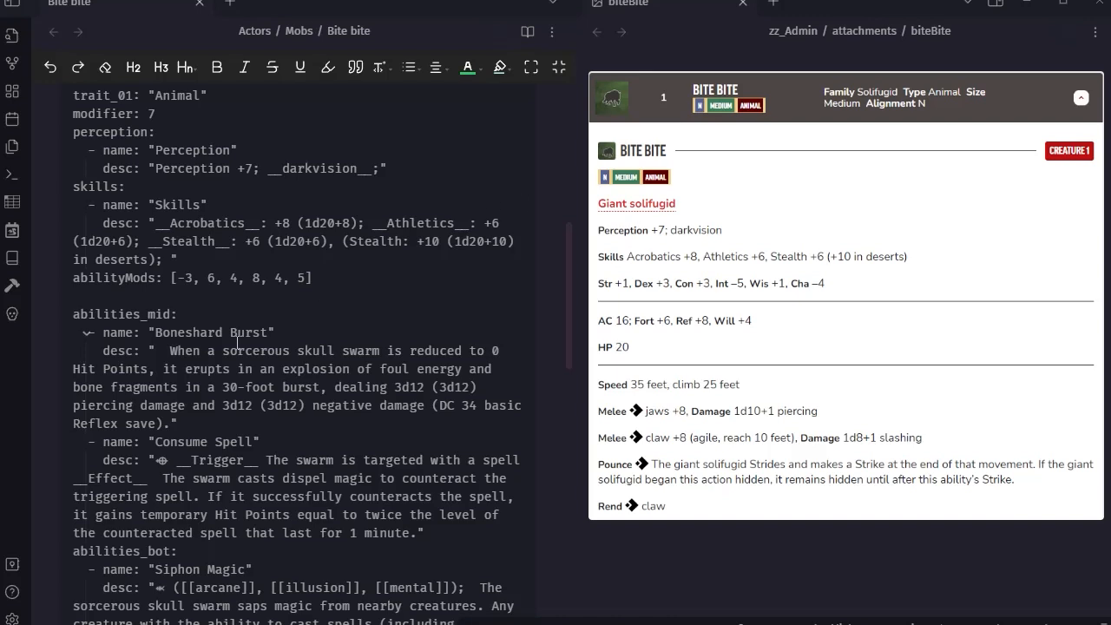
drag(177, 278, 309, 278)
text(1, 3, 3, -5, 1, -4)
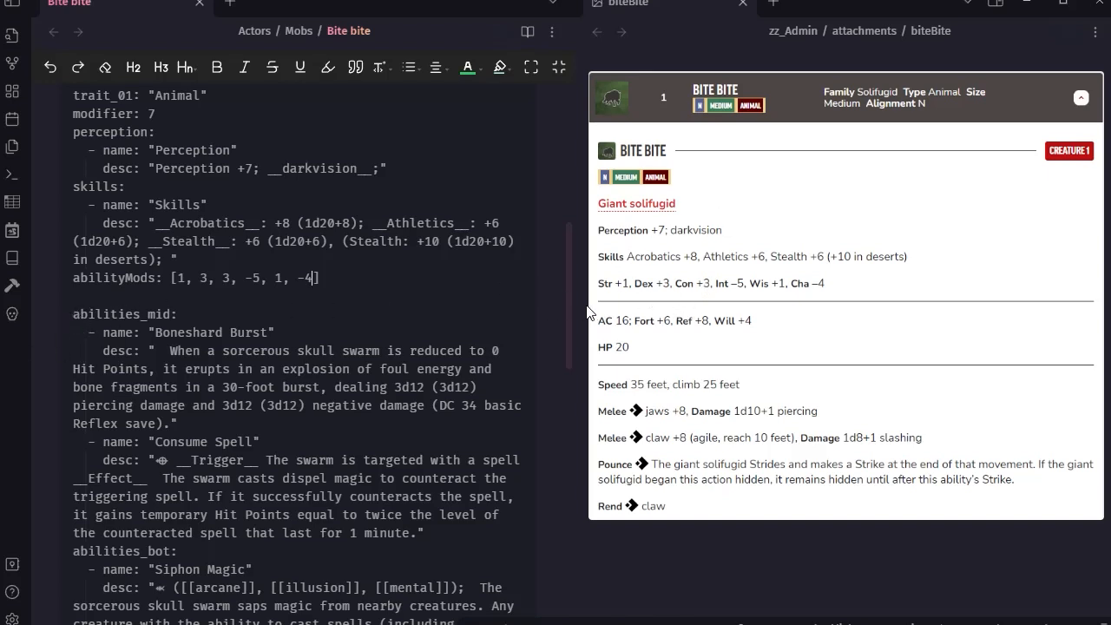
Examine the template's abilities_mid and abilities_bot entries and the remaining statblock fields against the reference image.
drag(672, 304, 650, 311)
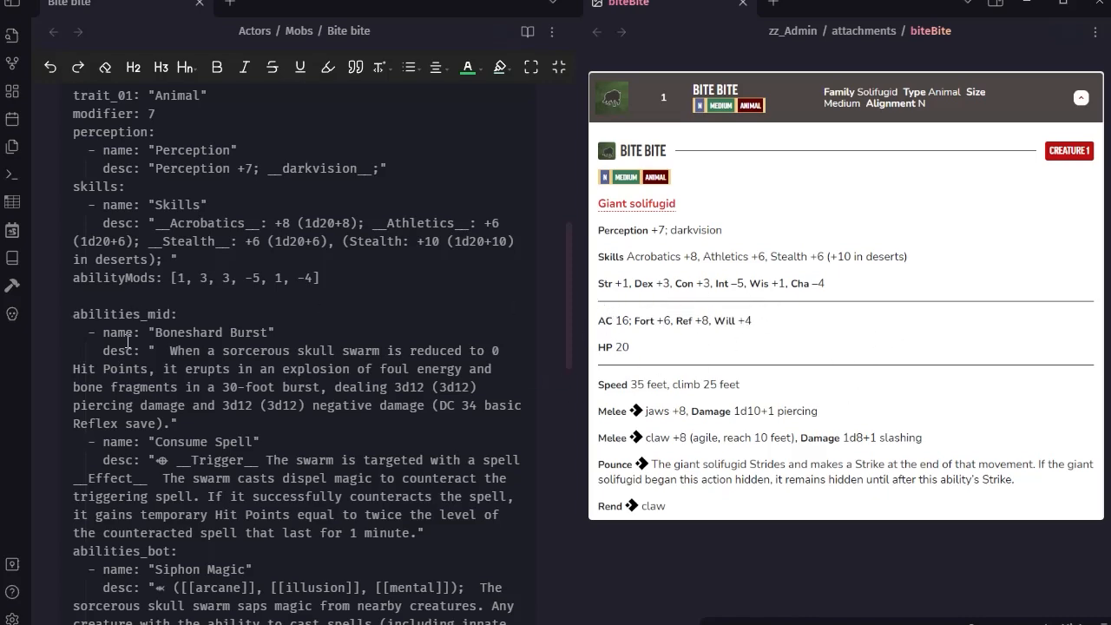
scroll(81, 163, down, 2)
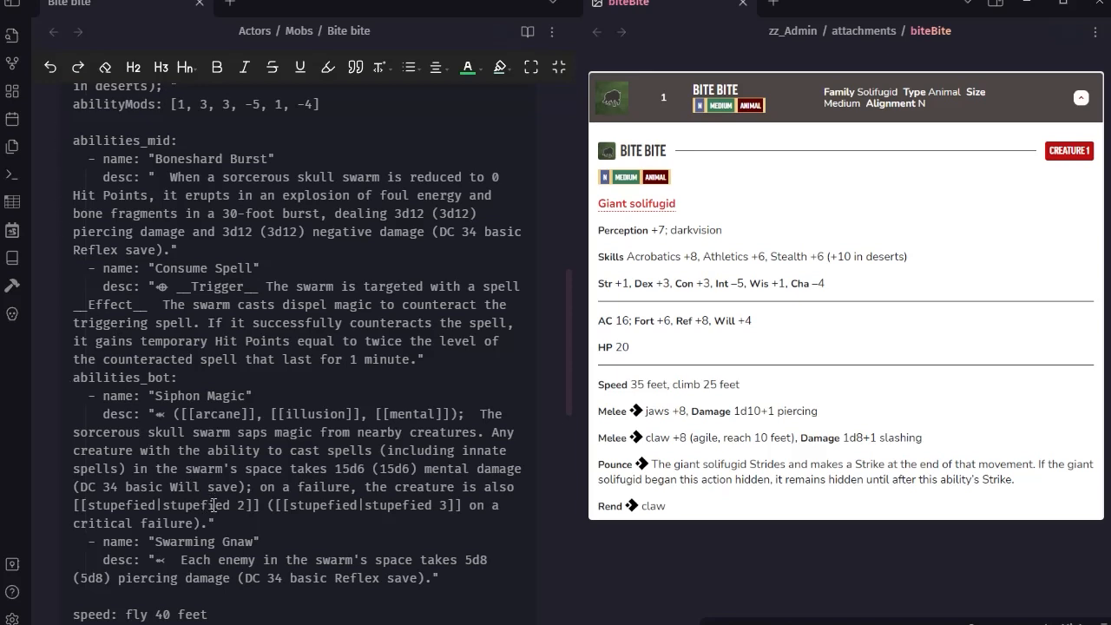
scroll(209, 507, down, 2)
scroll(219, 498, down, 2)
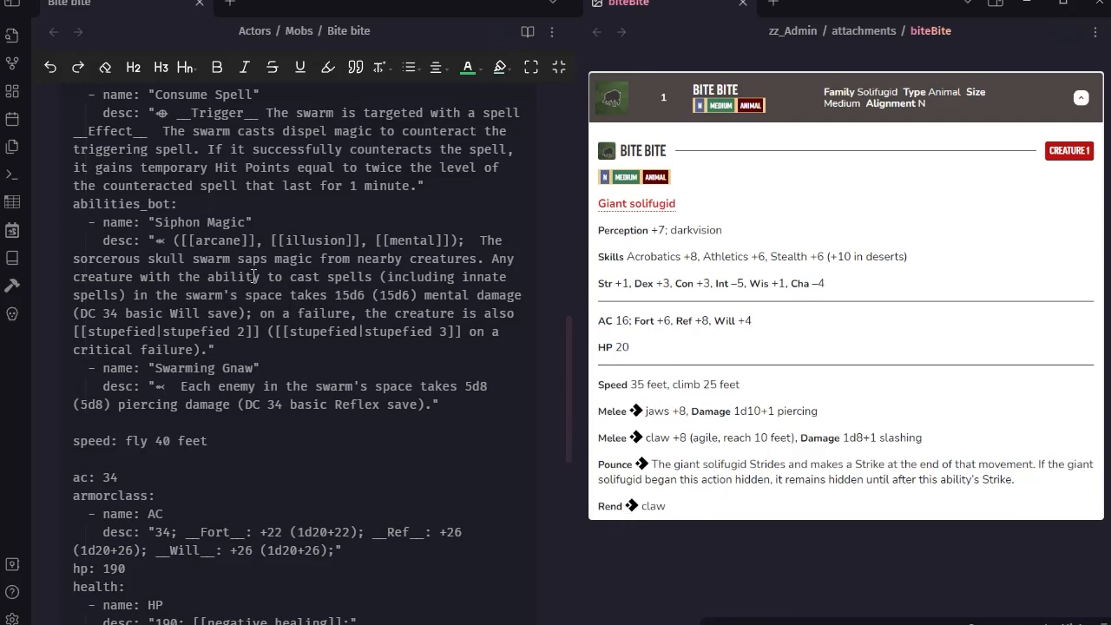
scroll(301, 295, up, 3)
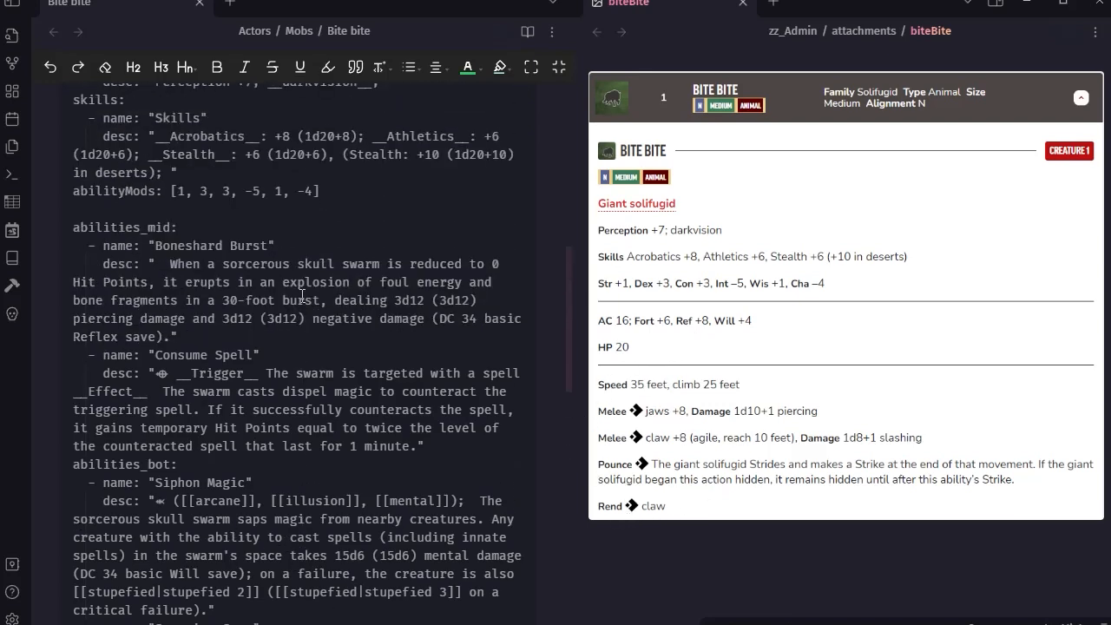
double_click(126, 228)
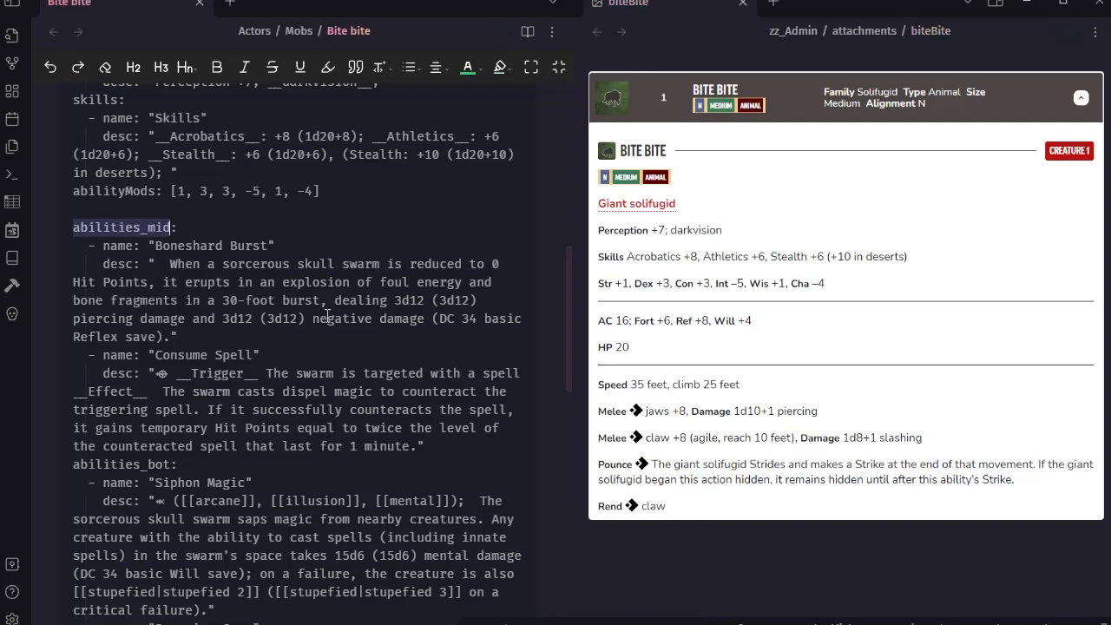
scroll(327, 314, down, 2)
scroll(319, 330, down, 2)
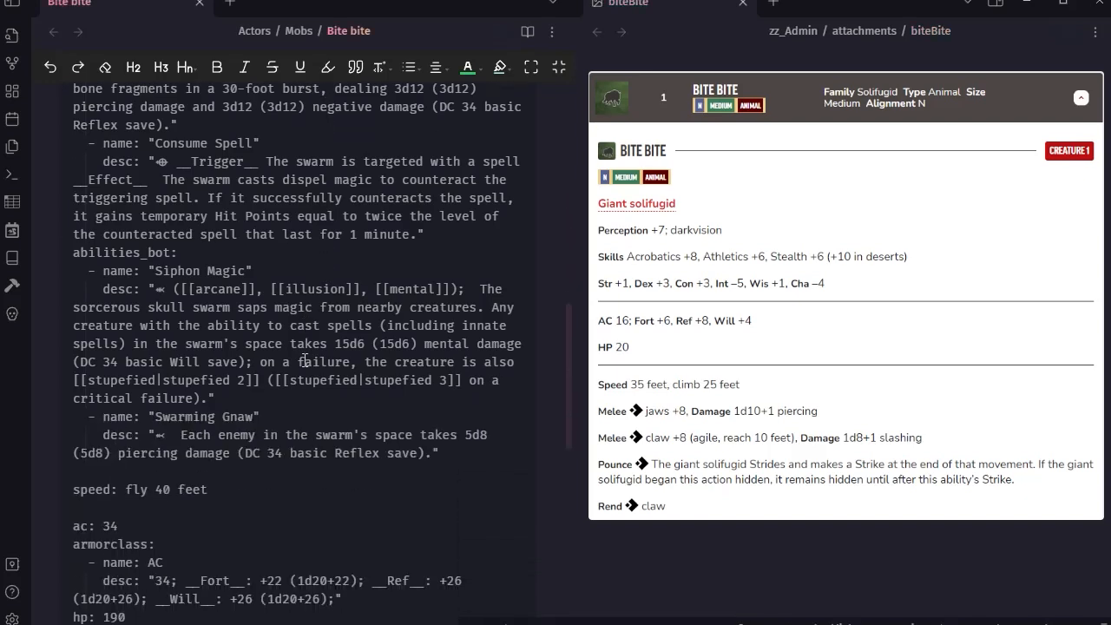
scroll(304, 359, down, 3)
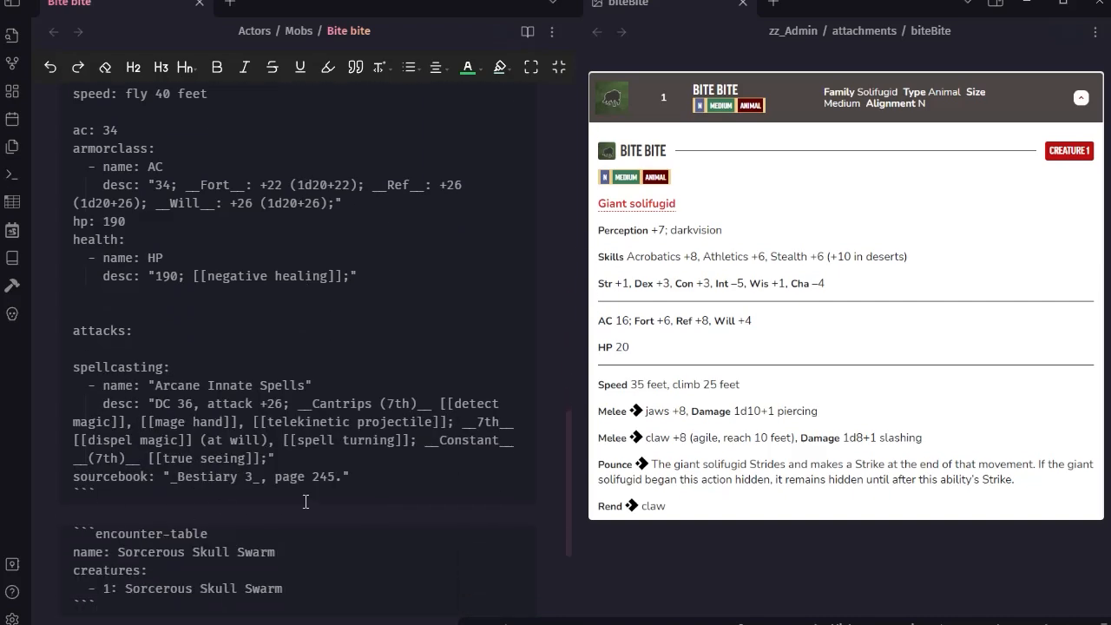
scroll(367, 488, up, 8)
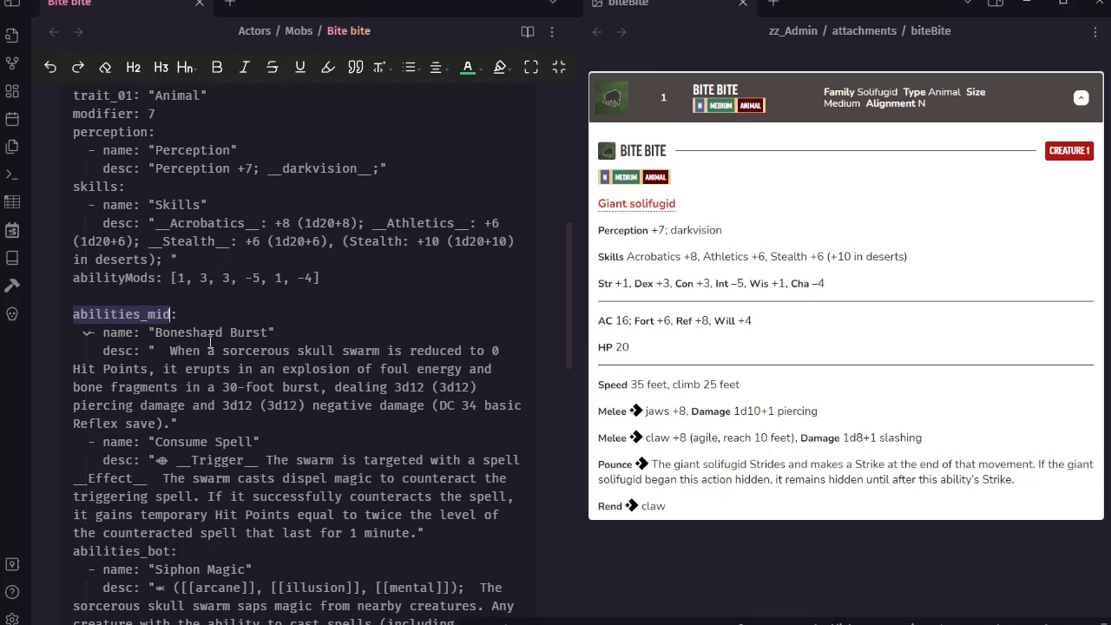
Rename the abilities_mid key below abilityMods to abilities_bot.
click(178, 310)
drag(149, 312, 178, 314)
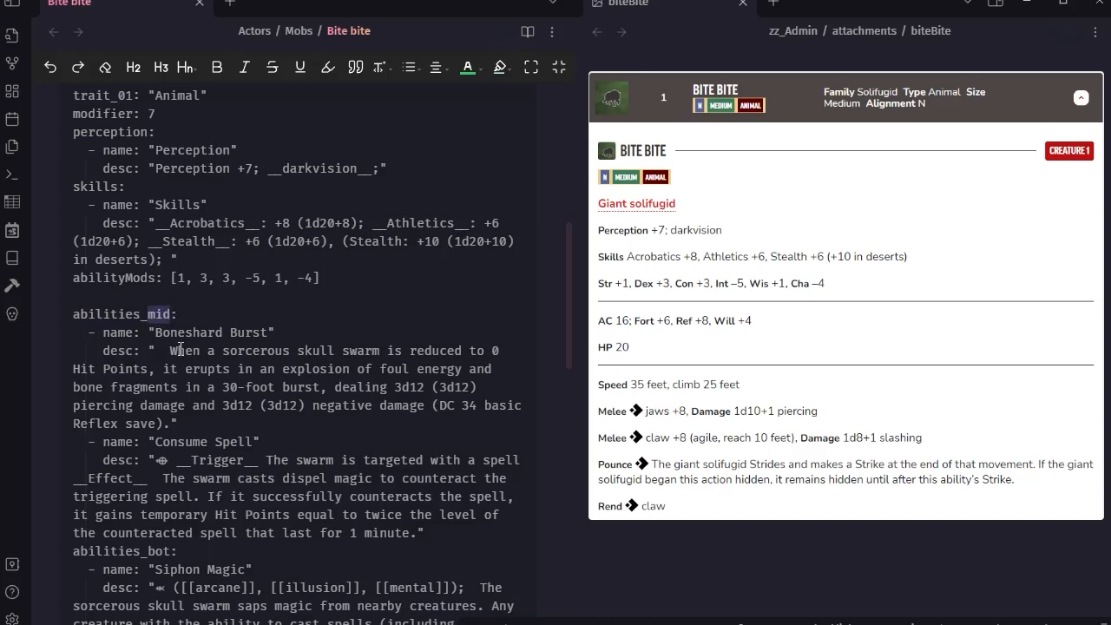
text(bot)
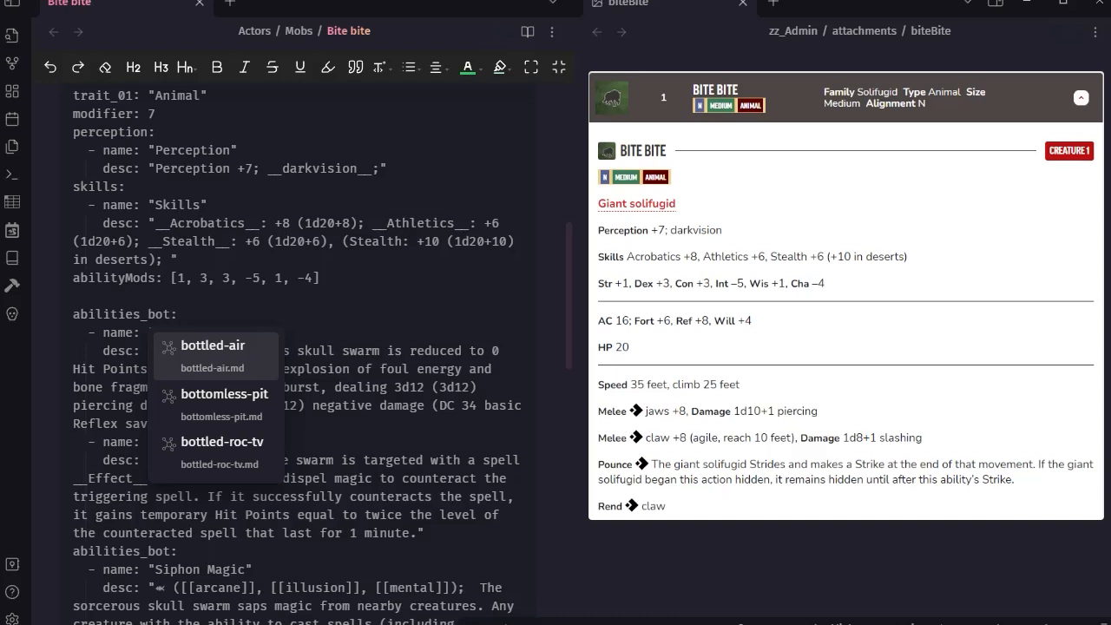
key(Escape)
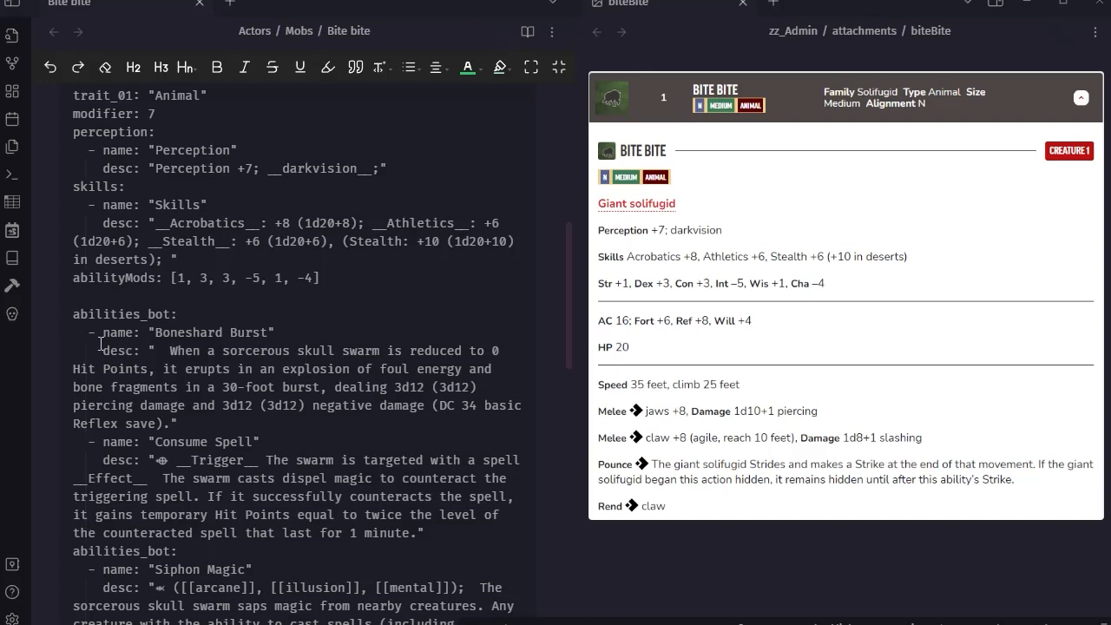
Replace all the template's ability entries under the first abilities_bot key with the linked Pounce and Rend entries of the giant solifugid.
scroll(271, 406, down, 6)
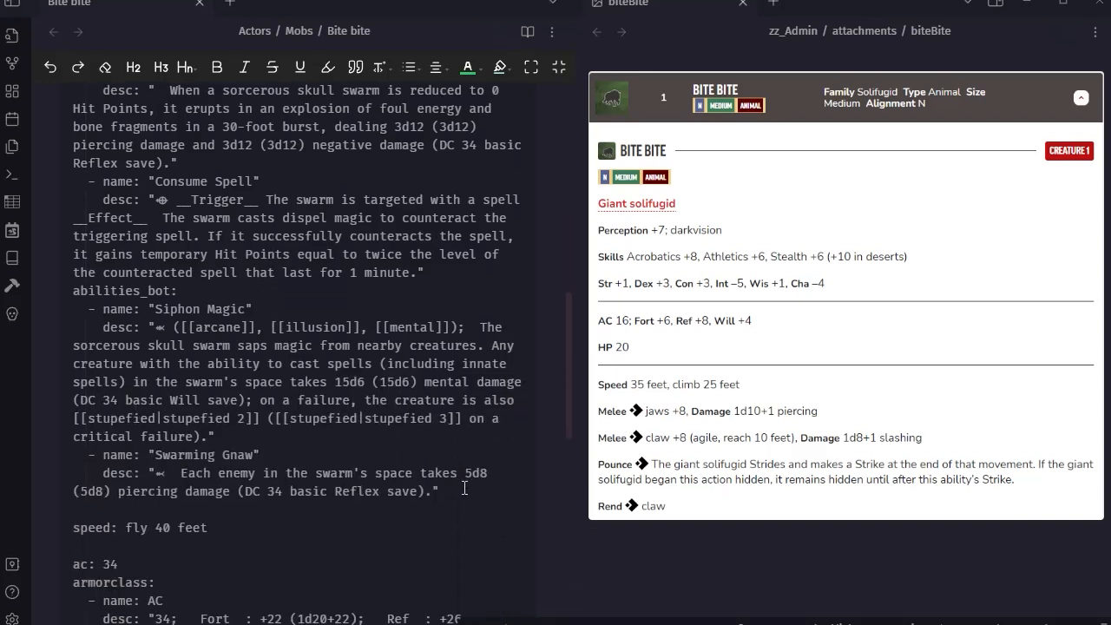
drag(440, 491, 98, 297)
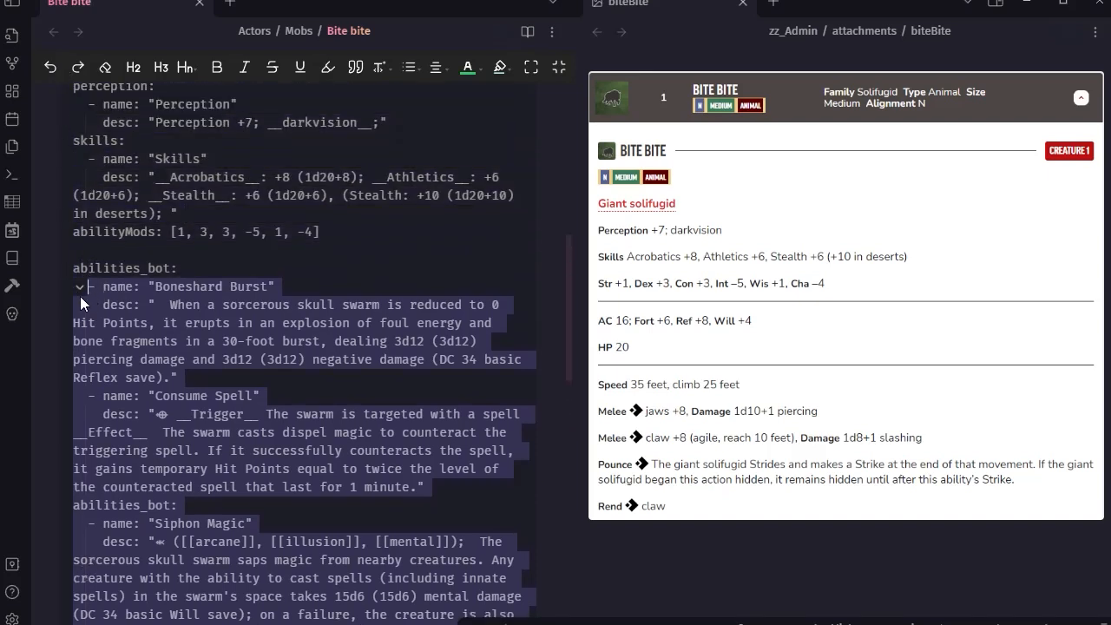
text(- name: "Pounce"     desc: "⤛  The giant solifugid [[Stride|Strides]] and makes a [[Strike]] at the end of that movement. If the giant solifugid began this action [[rules/conditions.md#Hidden|hidden]], it remains [[rules/conditions.md#Hidden|hidden]] until after this ability's [[Strike]]."   - name: "Rend"     desc: "⤛ ([[claw]]); ")
Replace the action symbol at the start of the Pounce description with the pf2e-1-action template.
double_click(167, 305)
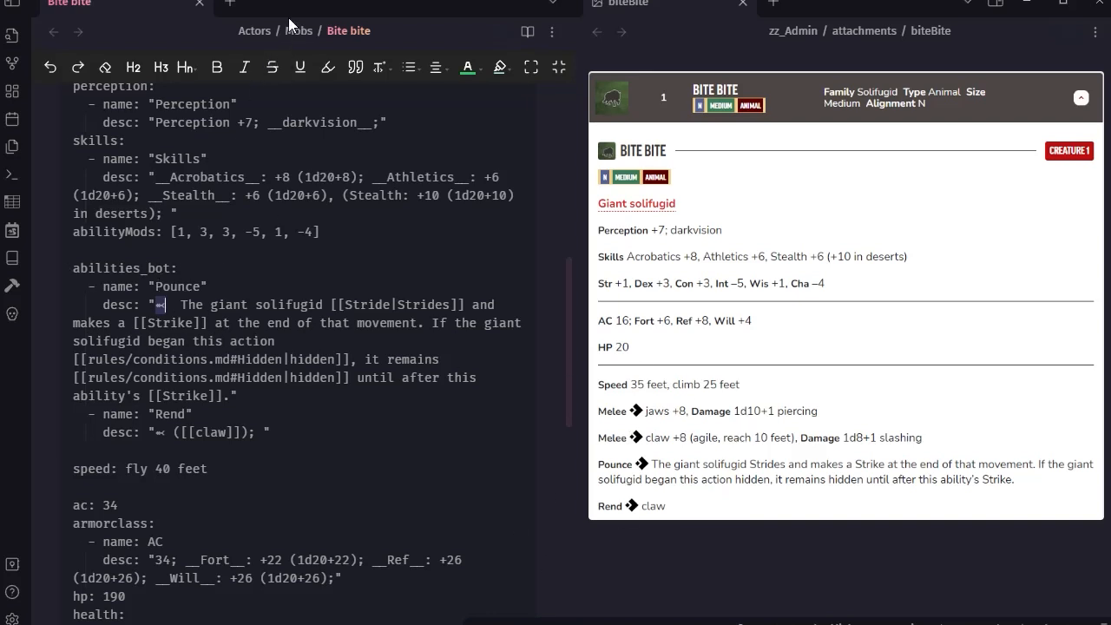
click(161, 301)
drag(157, 301, 169, 303)
key(BackSpace)
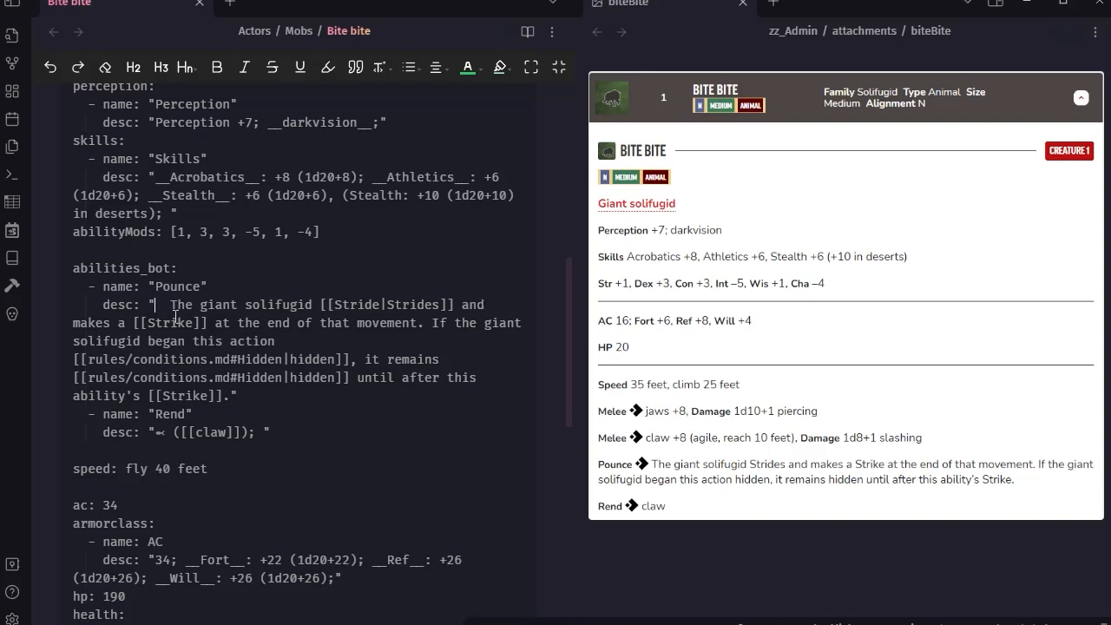
key(Delete)
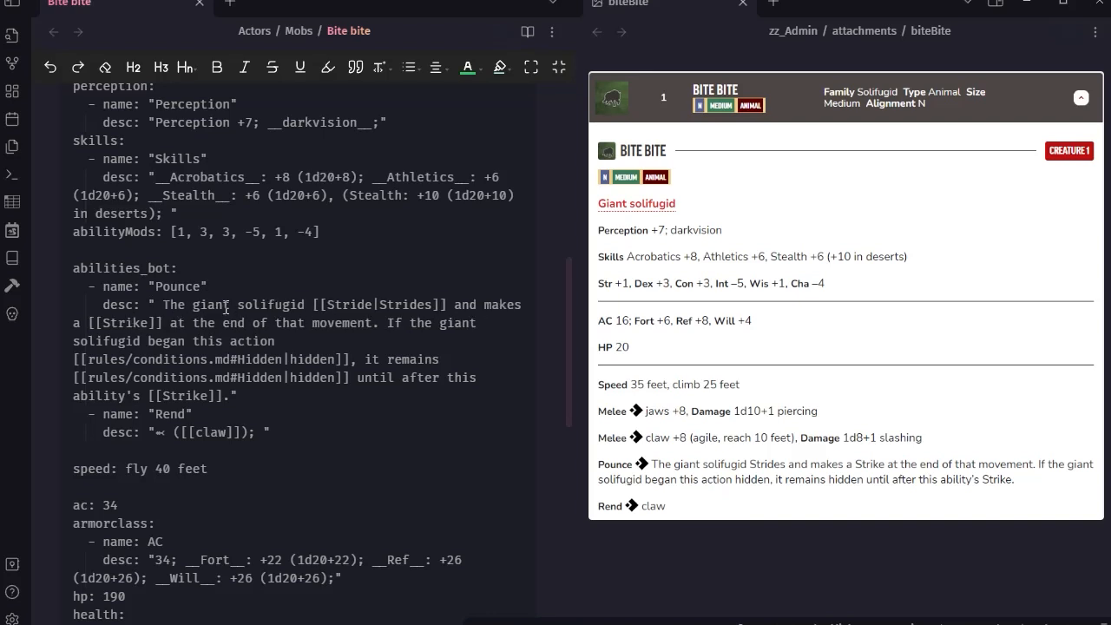
click(12, 144)
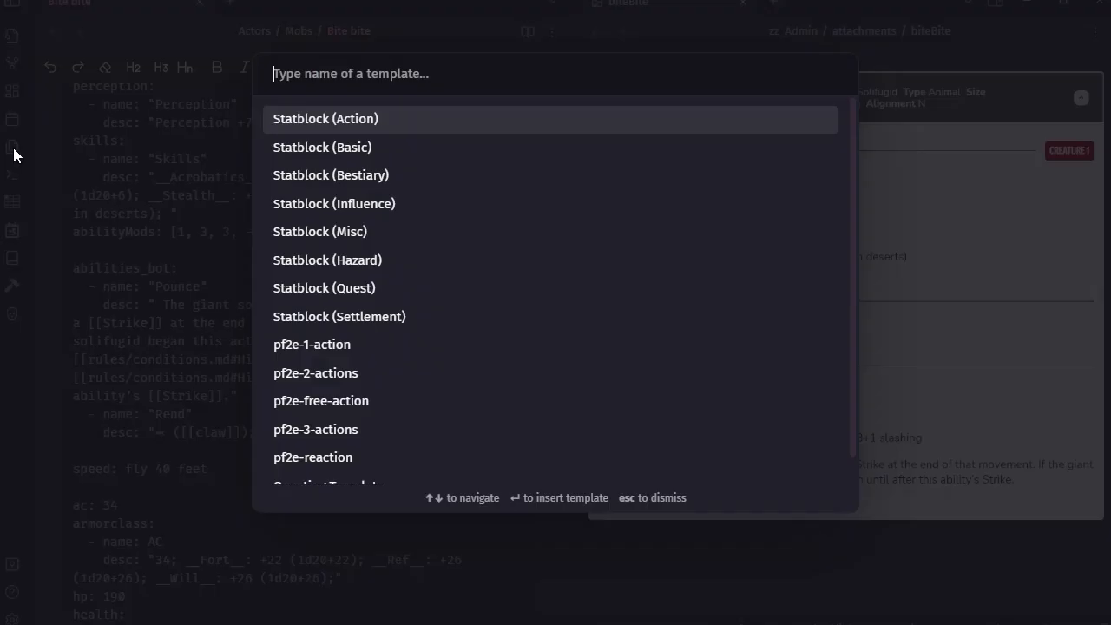
click(309, 345)
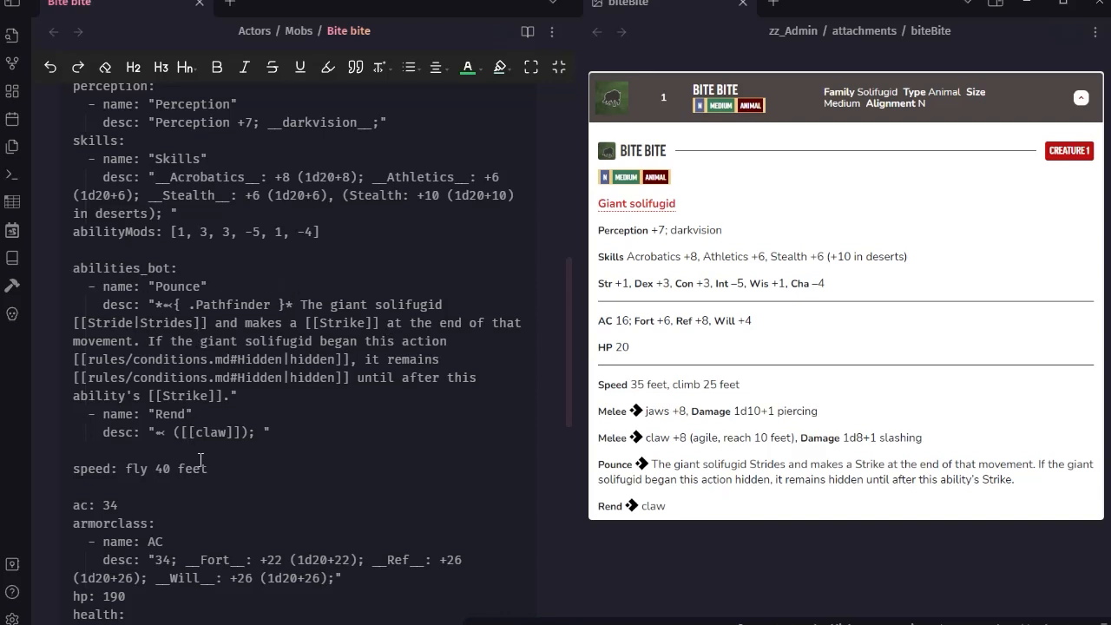
Copy the one-action Pathfinder markup from the Pounce description over the action symbol in Rend's description, leaving a single space after it.
drag(164, 304, 174, 304)
drag(156, 431, 165, 431)
drag(152, 304, 295, 304)
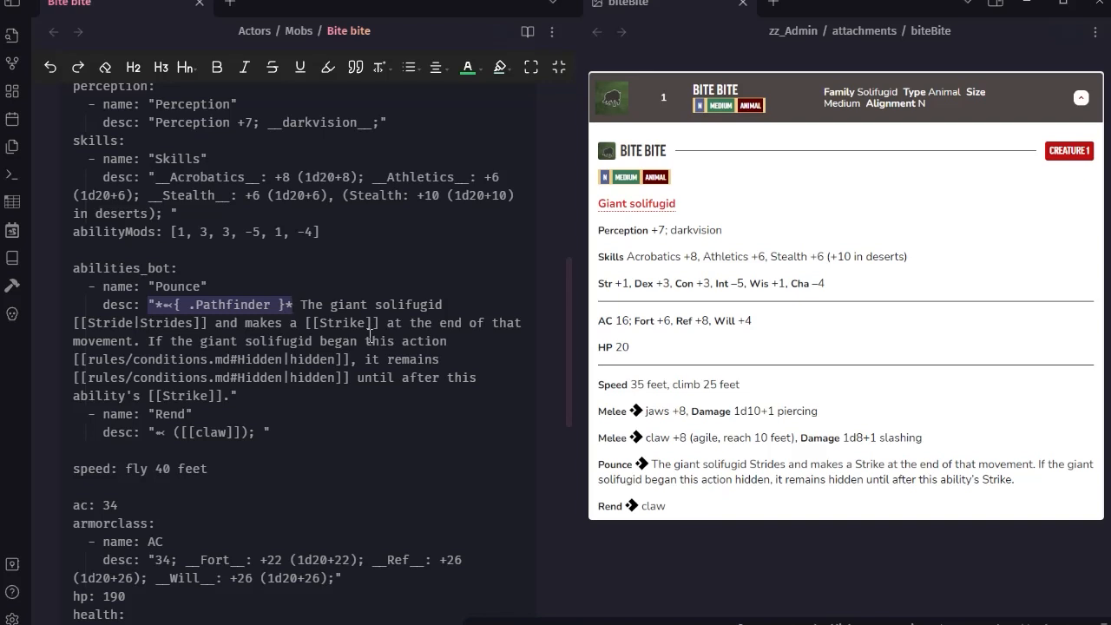
click(375, 305)
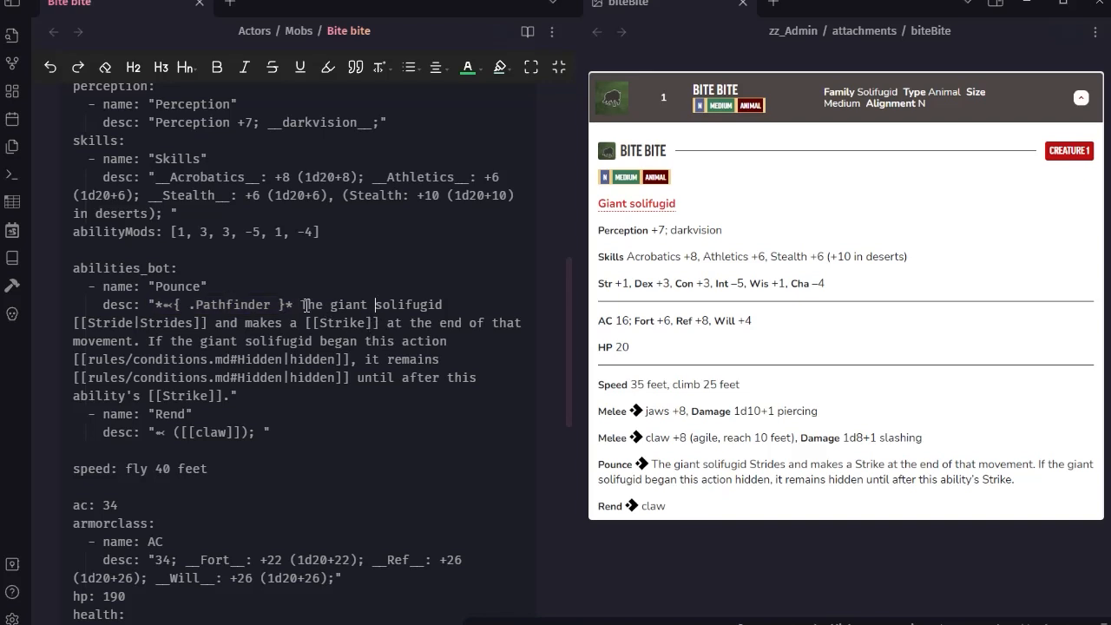
drag(298, 305, 157, 303)
key(ctrl+c)
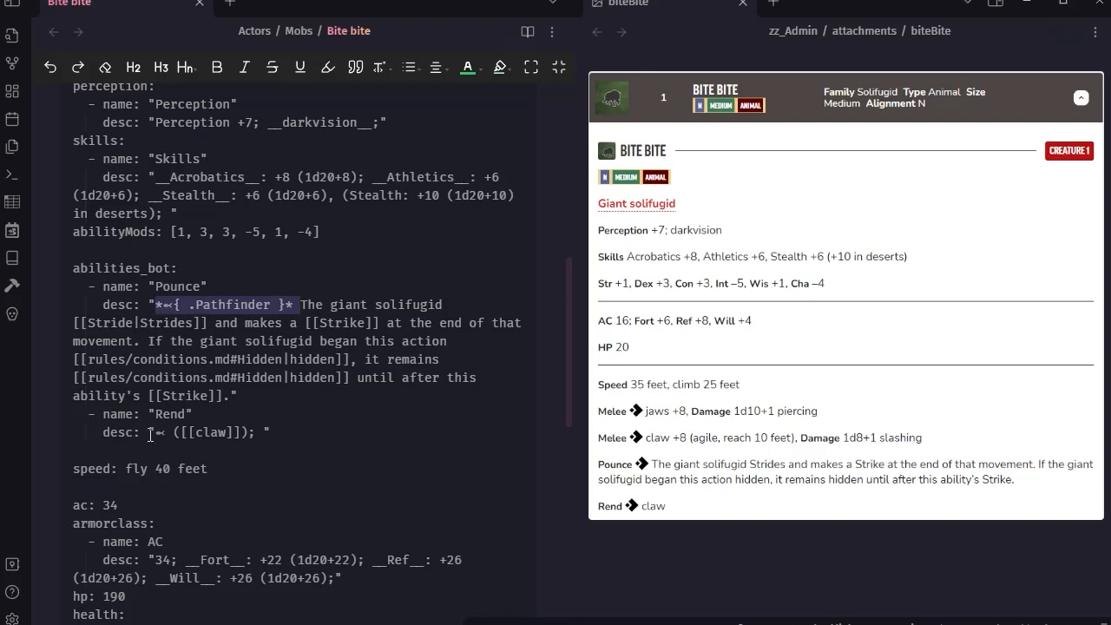
drag(155, 432, 166, 432)
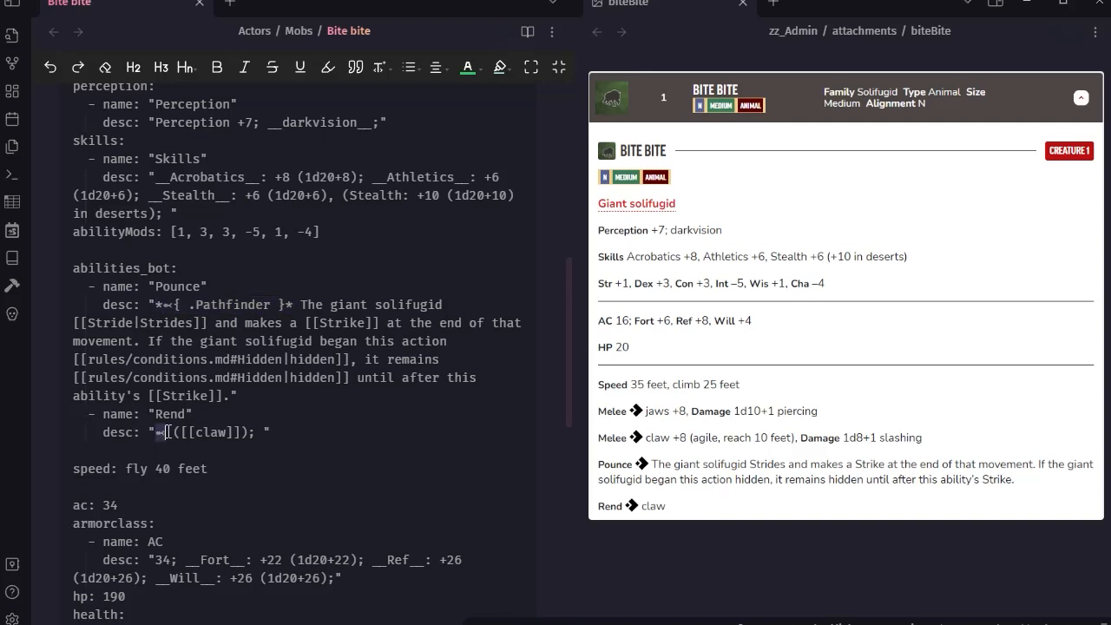
key(ctrl+v)
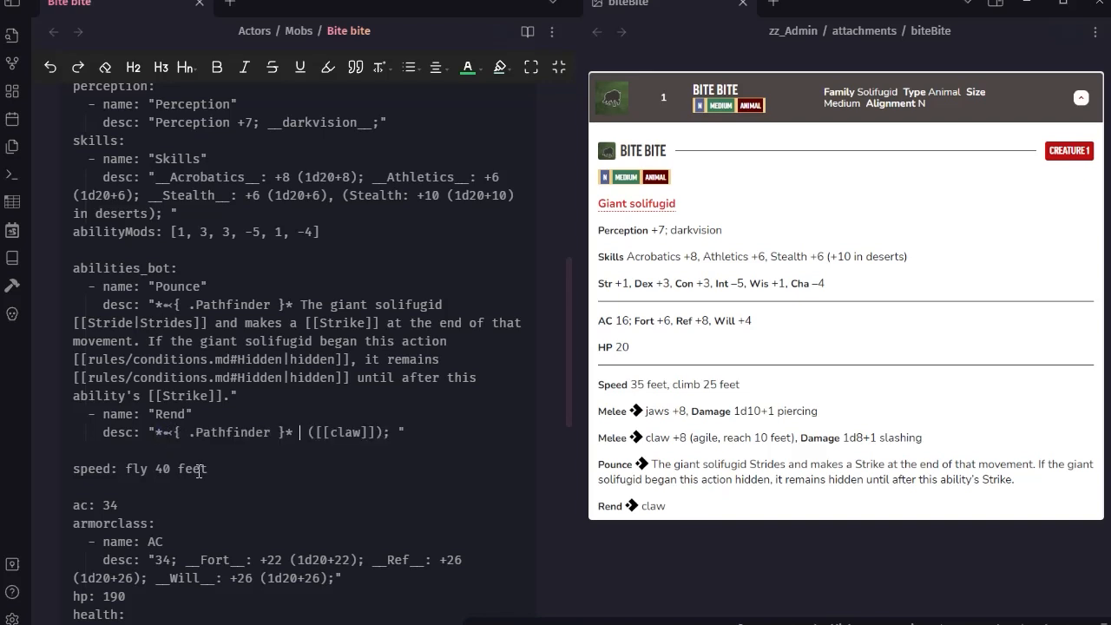
key(BackSpace)
Review the remaining fields and check Pounce and Rend in the rendered statblock, previewing the Stride and Hidden links.
scroll(215, 457, down, 1)
scroll(214, 457, down, 5)
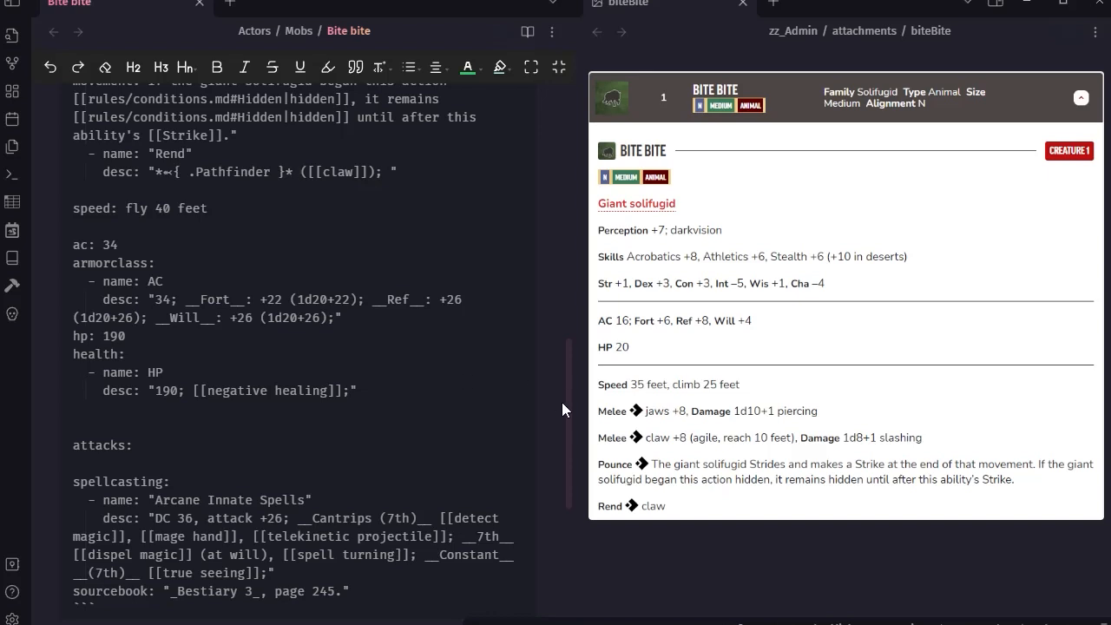
scroll(564, 402, up, 4)
scroll(441, 427, up, 2)
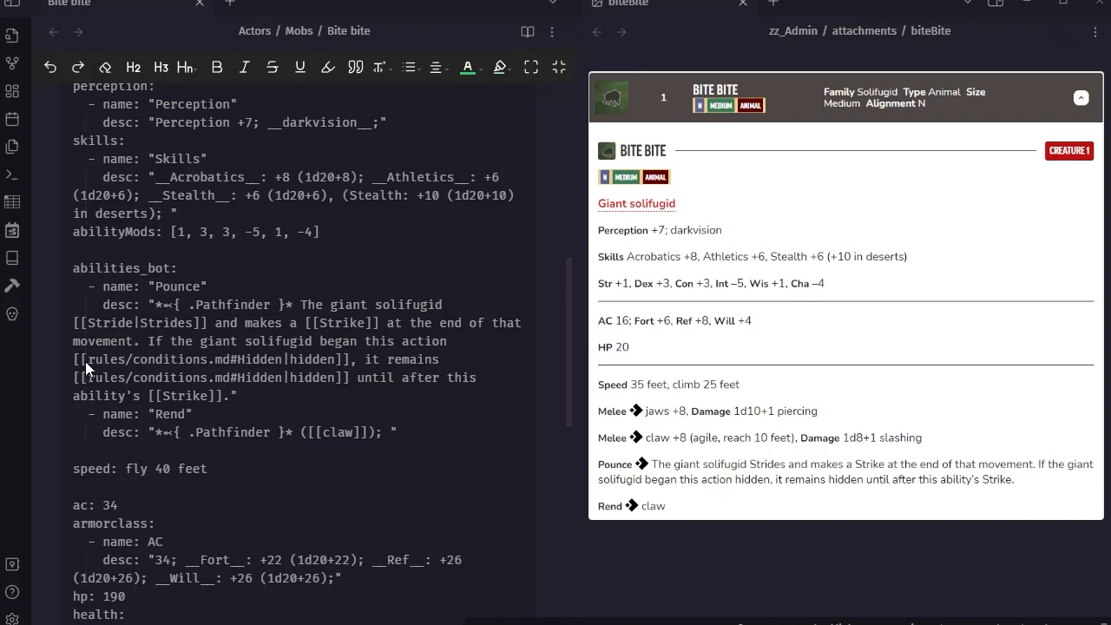
click(527, 32)
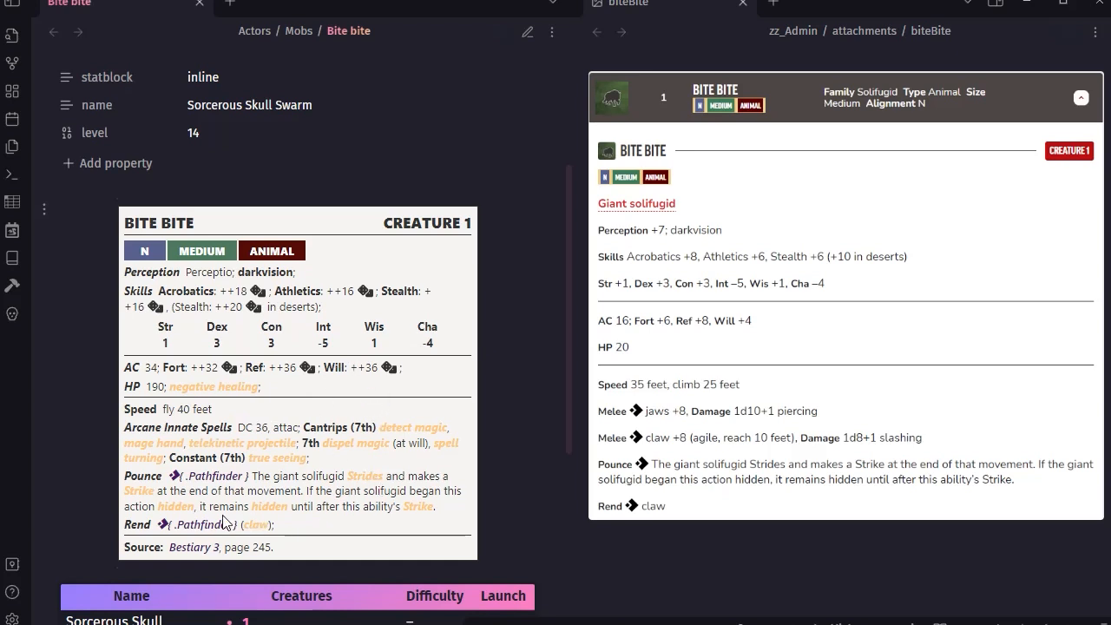
mouse_move(370, 484)
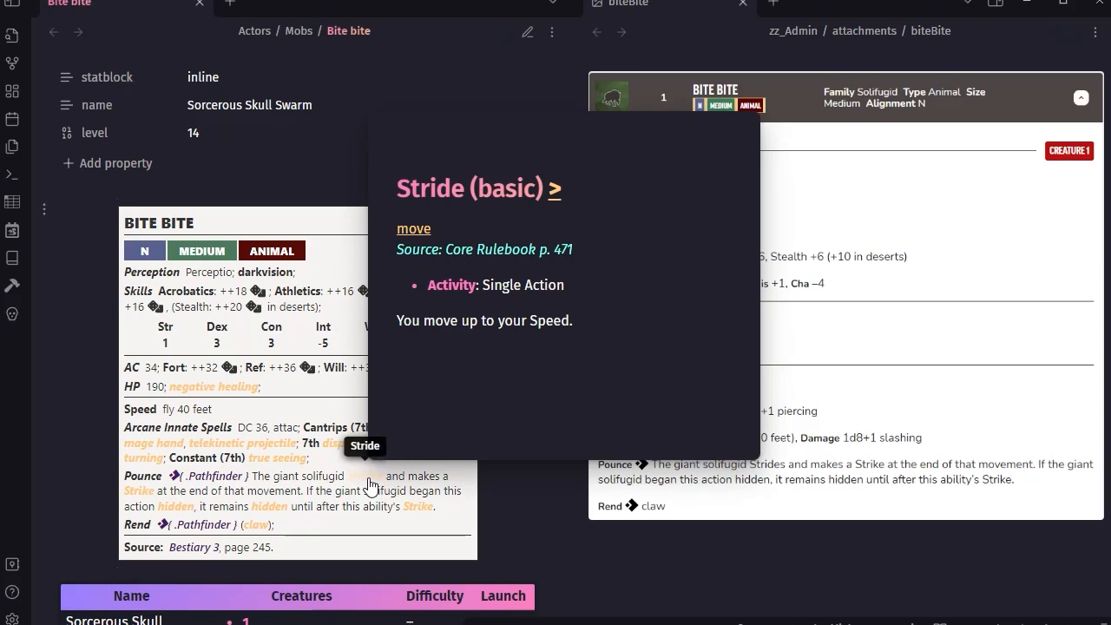
mouse_move(144, 502)
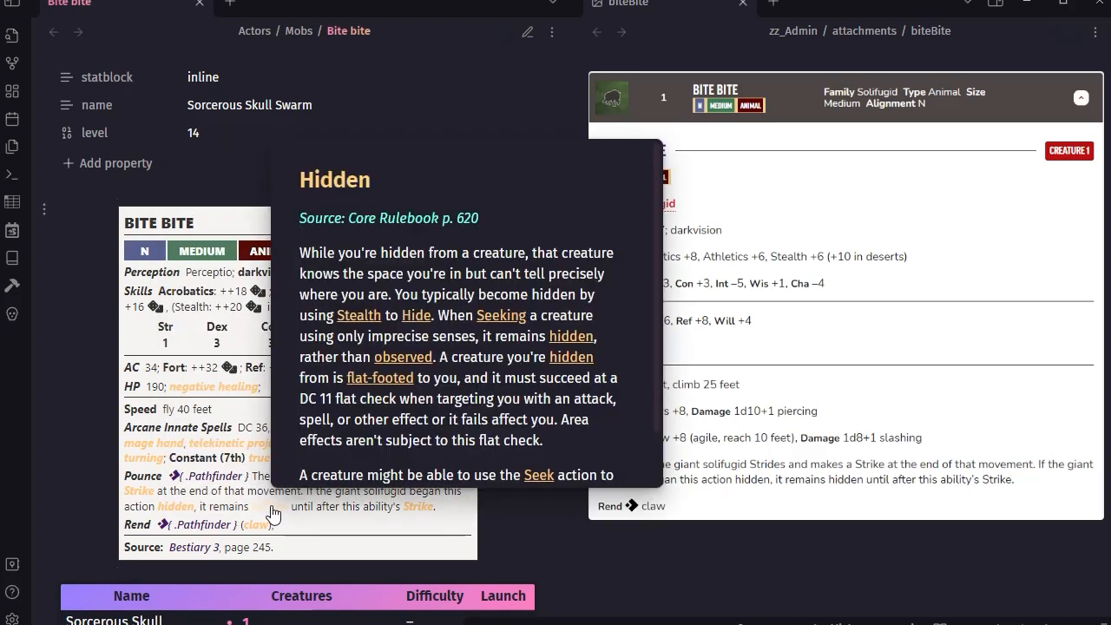
mouse_move(433, 512)
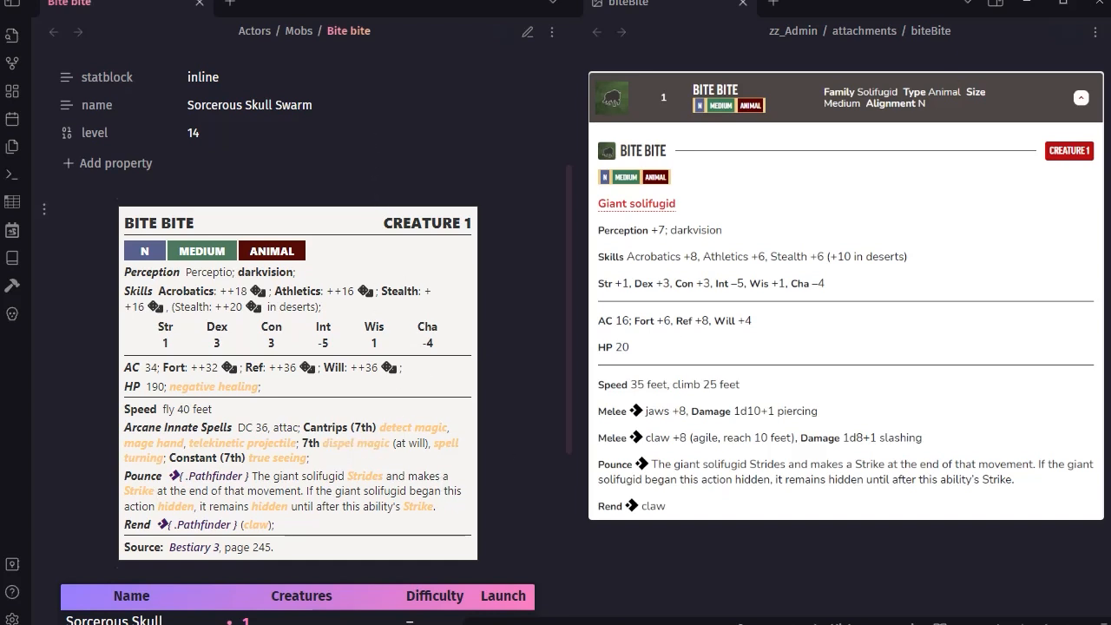
Return the note to editing and set the speed to "35 feet, climb 25 feet".
click(528, 32)
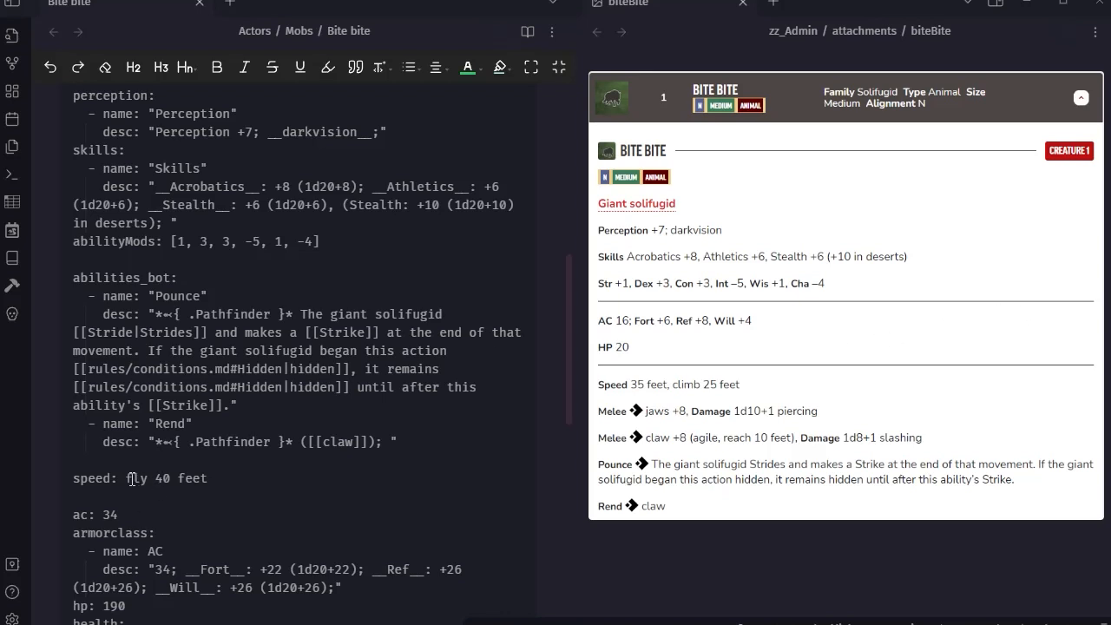
drag(127, 480, 173, 478)
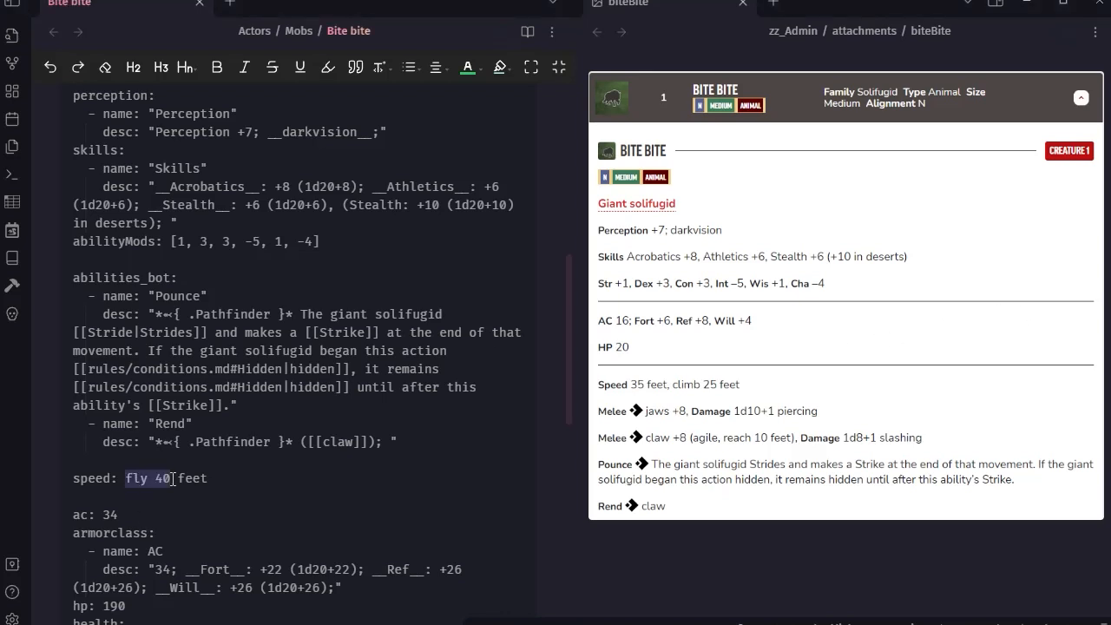
text(35)
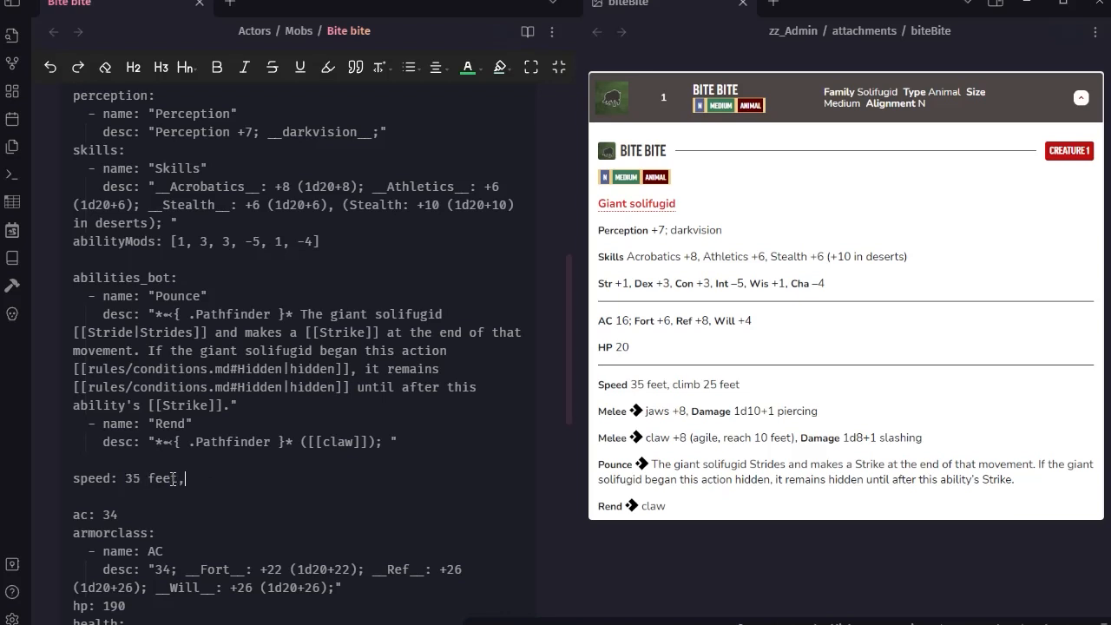
text(feet, climb )
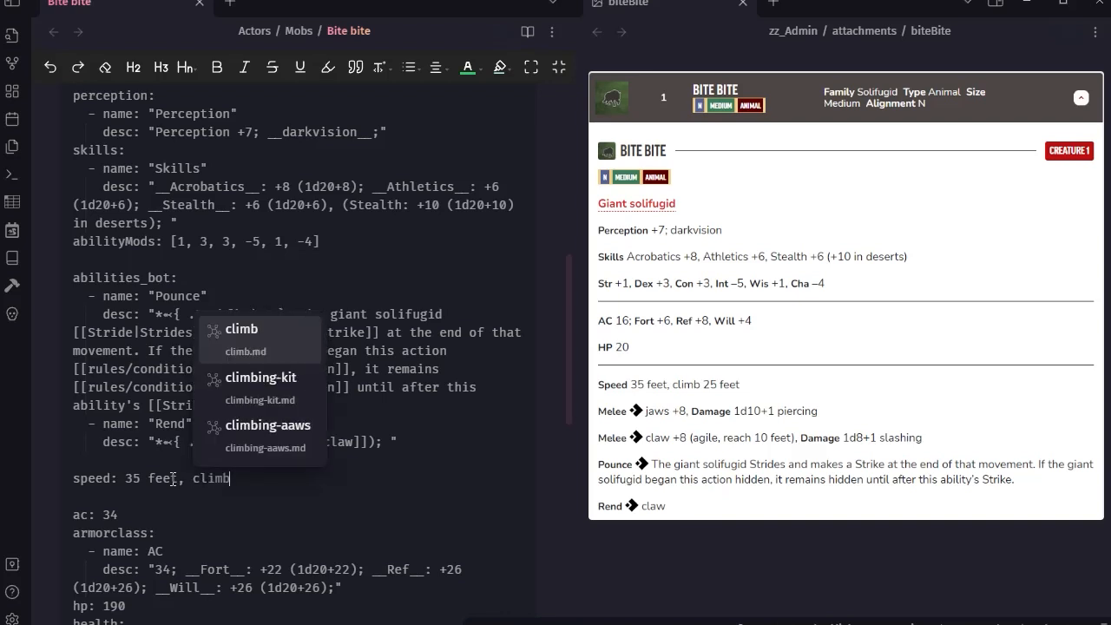
text(2)
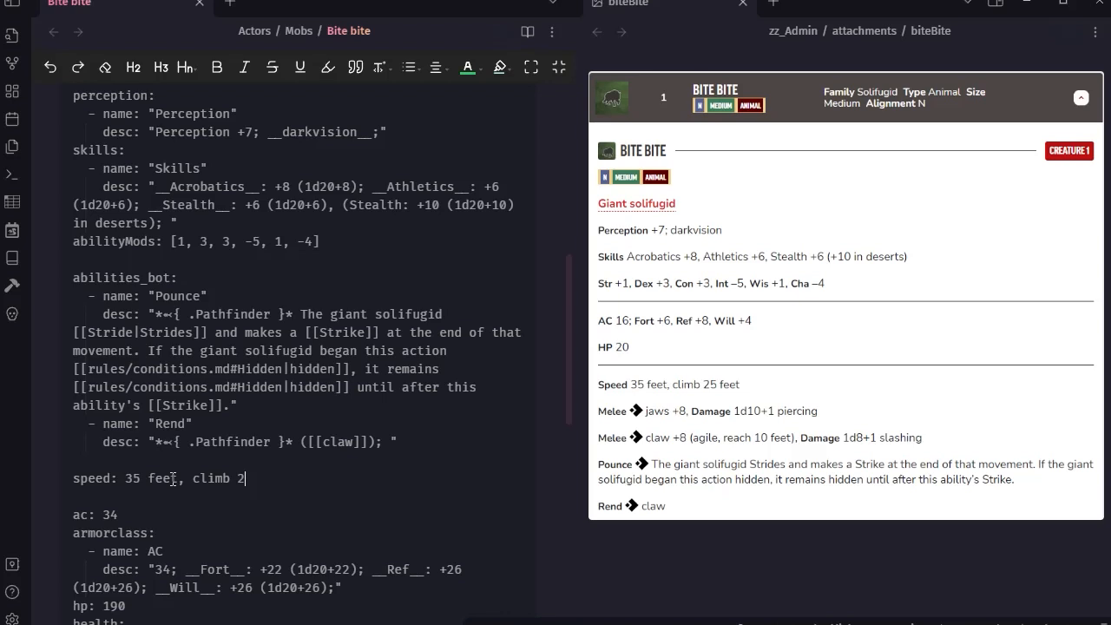
text(5 feet)
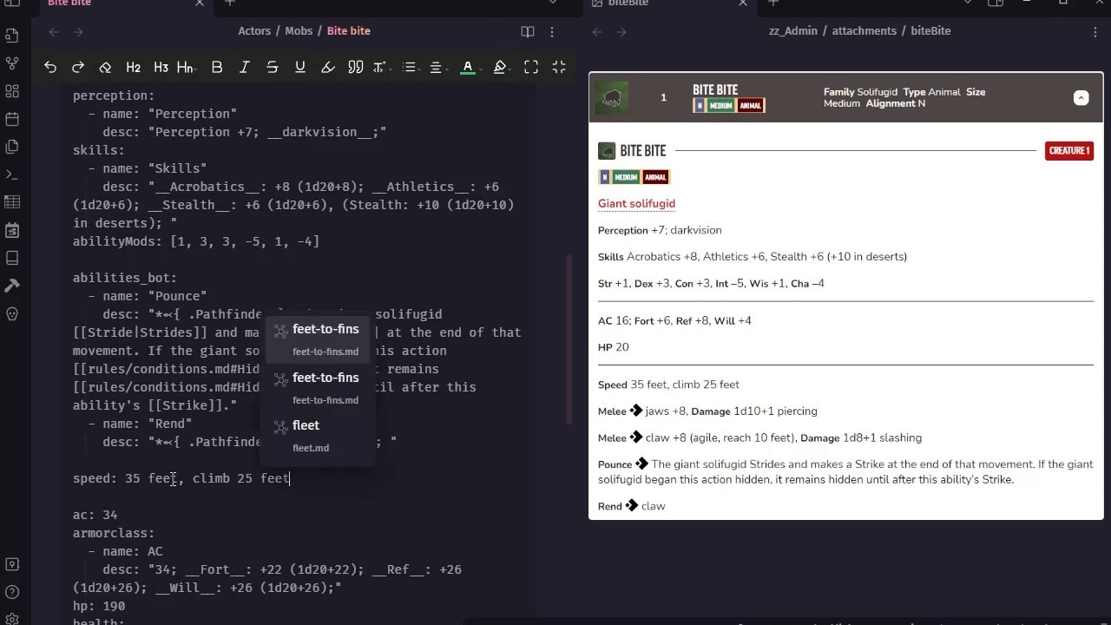
Set ac to 16 and the armor class description to "16; __Fort__: +6 (1d20+6); __Ref__: +8 (1d20+8); __Will__: +4 (1d20+4);".
key(Escape)
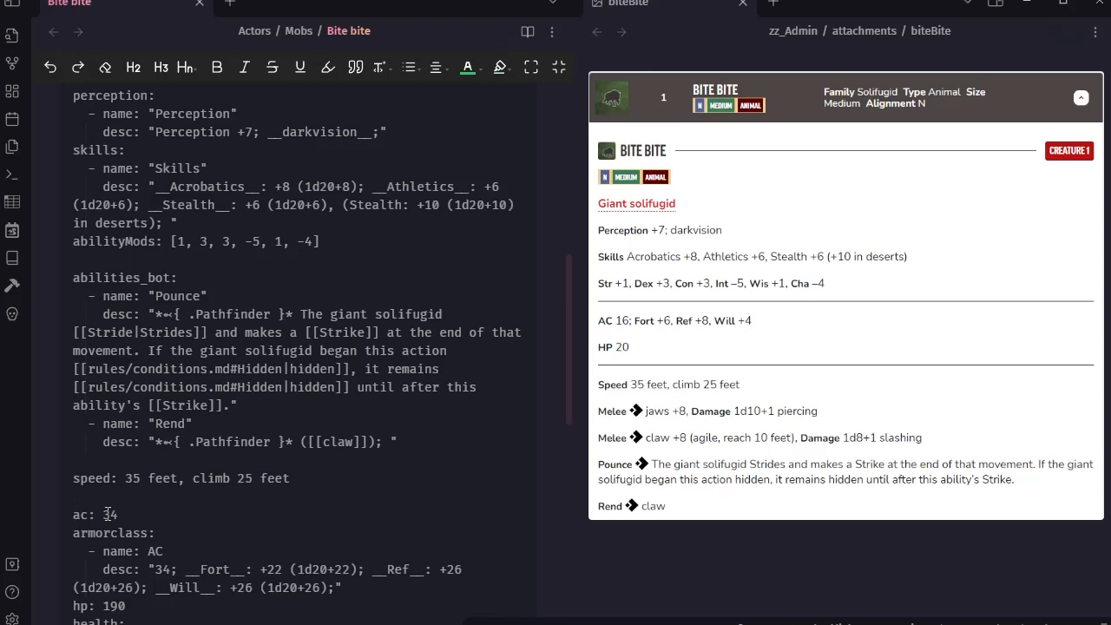
drag(104, 514, 122, 516)
text(16)
scroll(443, 418, down, 3)
scroll(442, 419, down, 1)
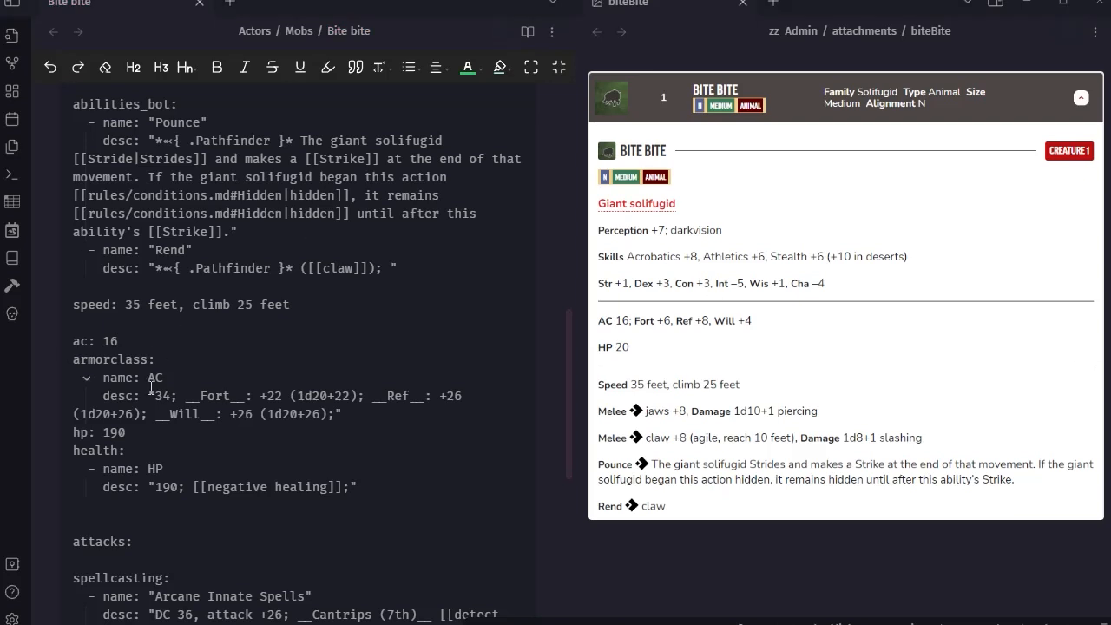
drag(154, 396, 338, 419)
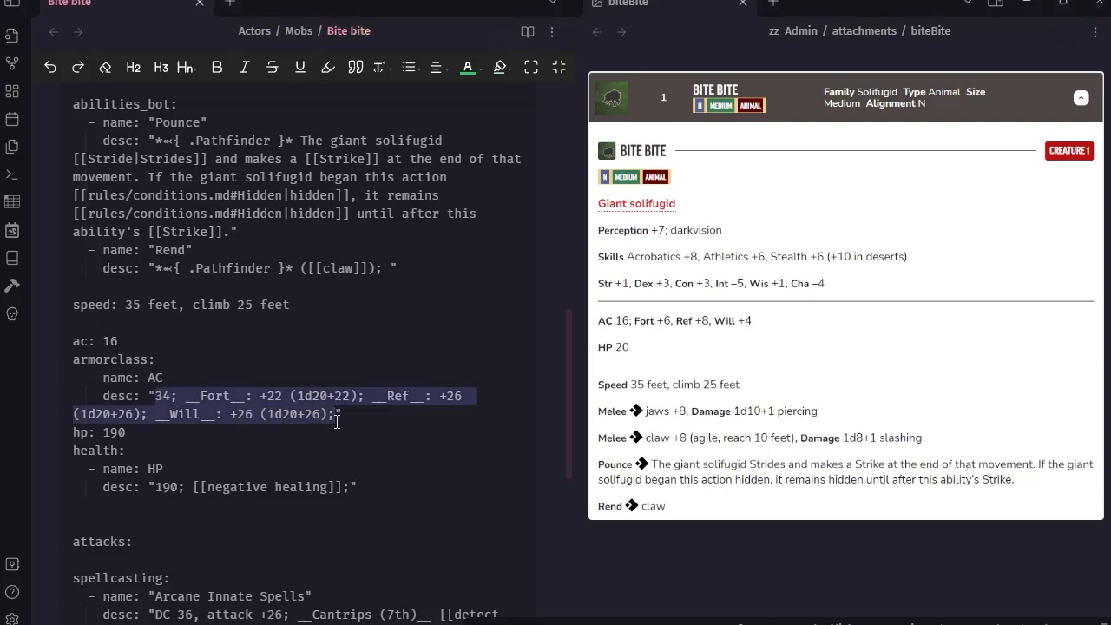
text(16; __Fort__: +6 (1d20+6); __Ref__: +8 (1d20+8); __Will__: +4 (1d20+4);)
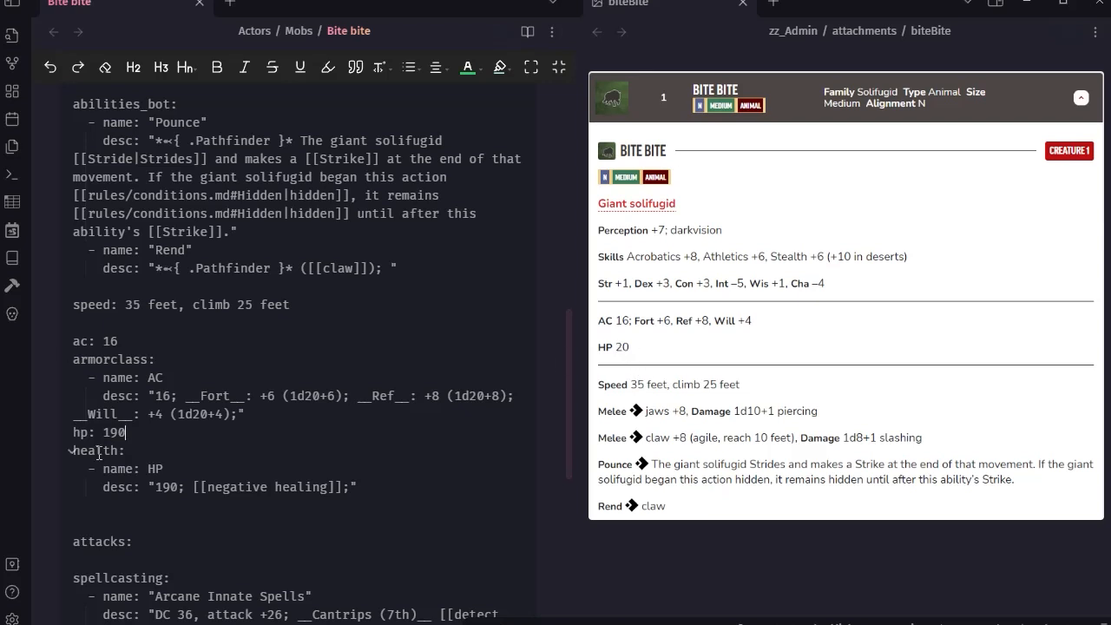
Set hp and the HP description's number to 20, and remove the negative healing link from that description.
drag(103, 432, 125, 432)
text(20)
mouse_move(102, 469)
mouse_down()
mouse_move(162, 469)
mouse_move(179, 487)
mouse_up()
click(176, 486)
text(20)
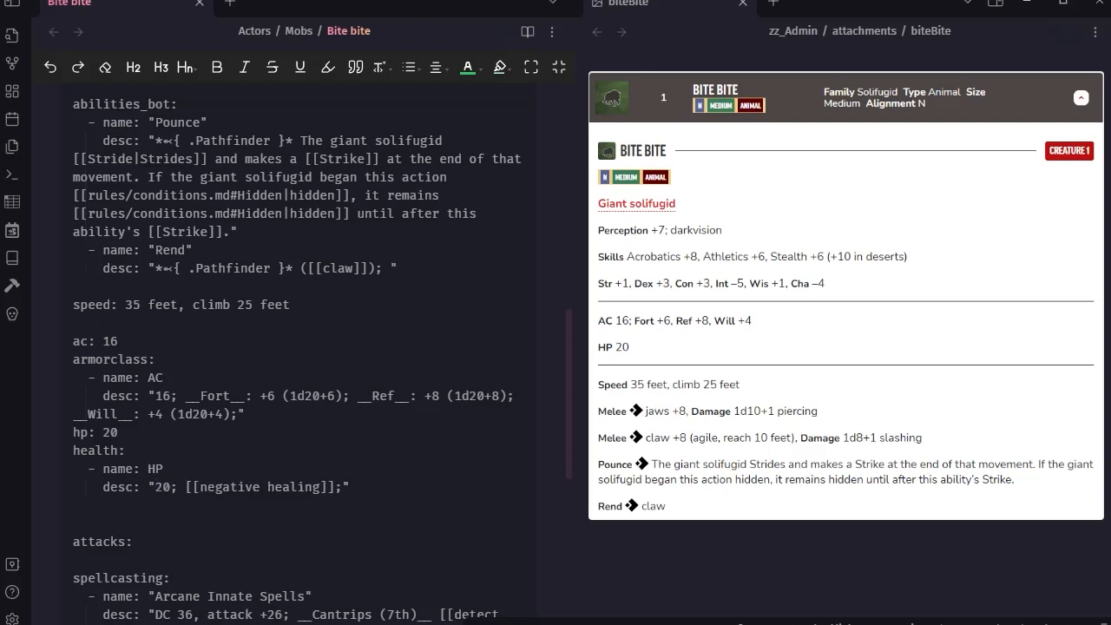
drag(345, 486, 176, 482)
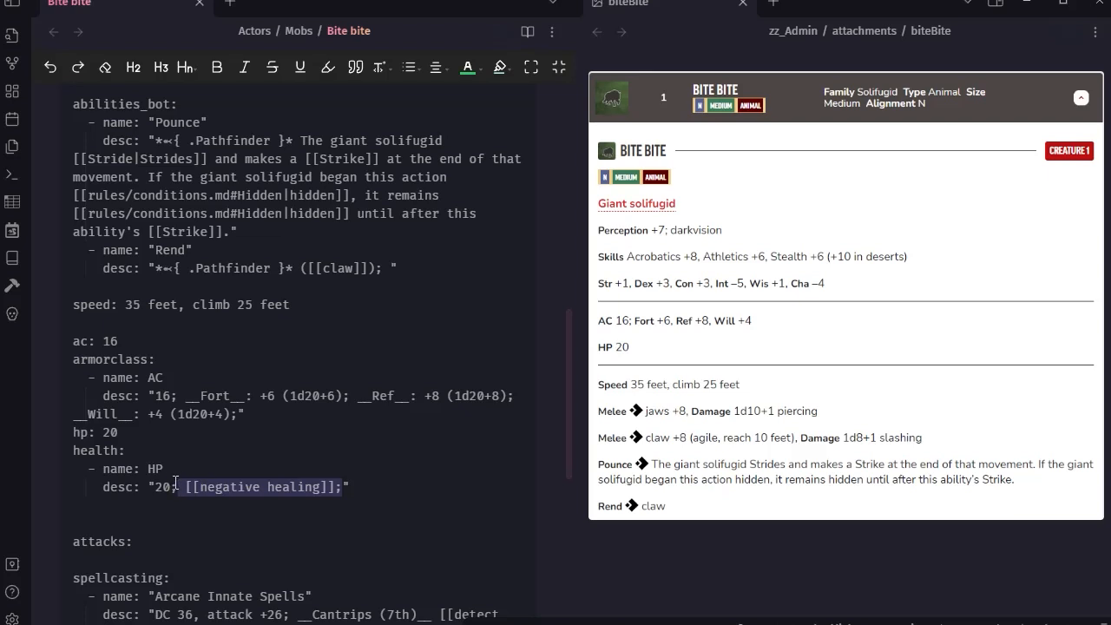
key(BackSpace)
Delete the entire spellcasting block with the Arcane Innate Spells entry from the statblock.
scroll(500, 451, down, 4)
scroll(500, 451, down, 2)
scroll(499, 451, up, 3)
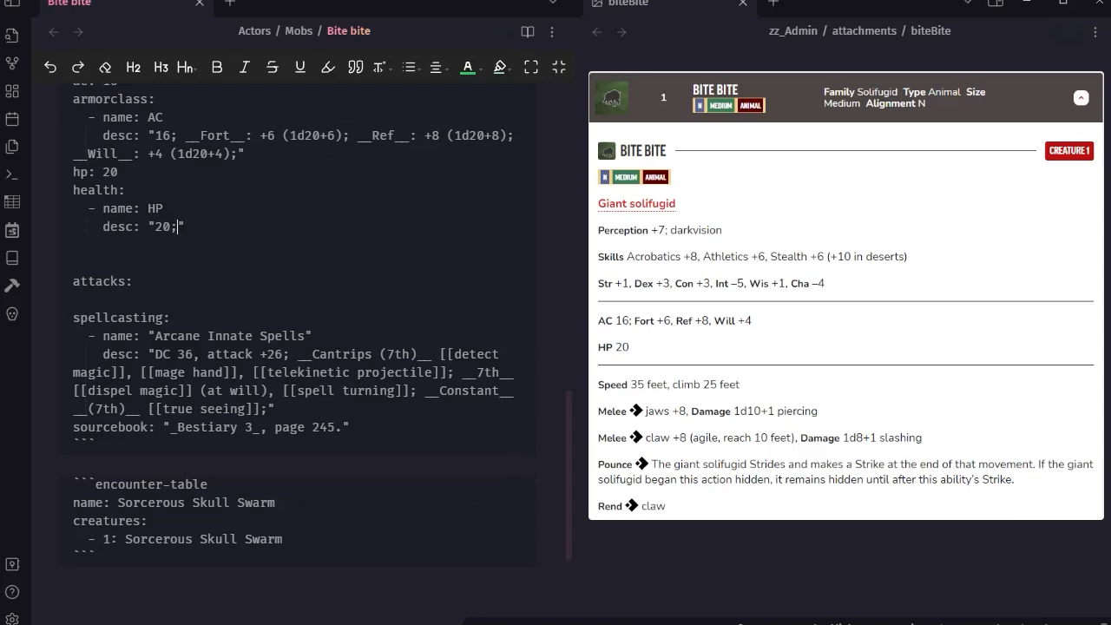
key(alt+Tab)
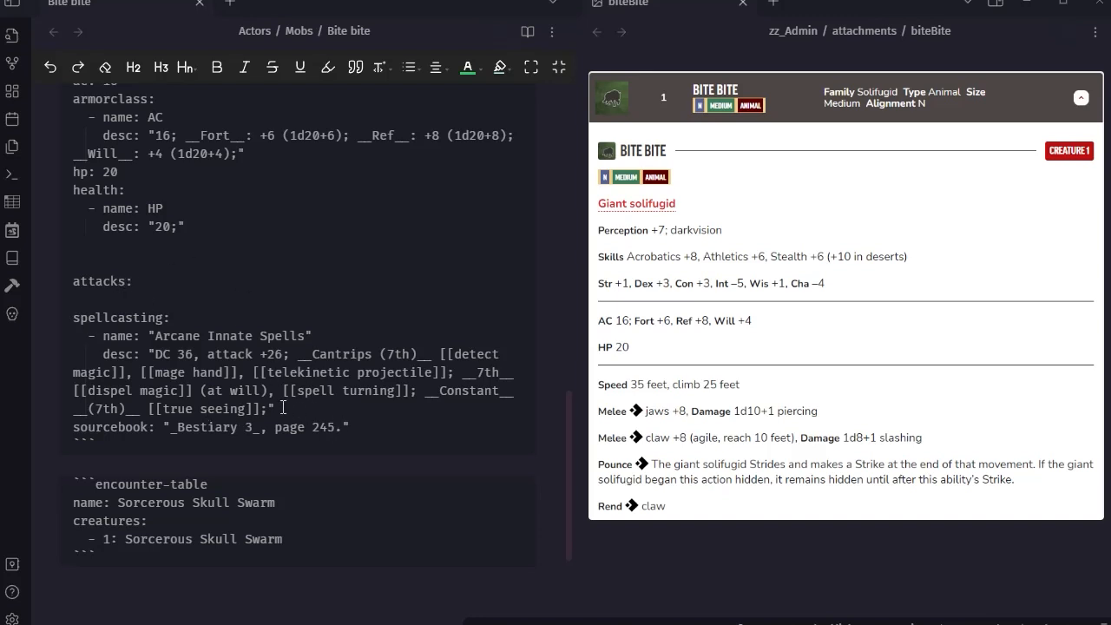
drag(288, 408, 71, 320)
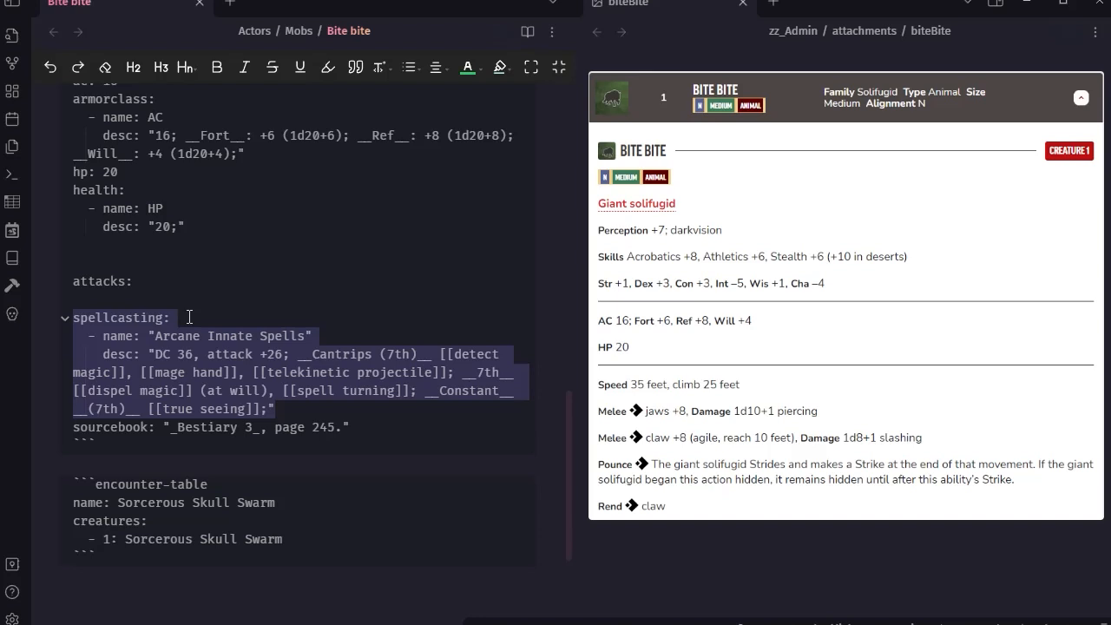
key(BackSpace)
key(Up)
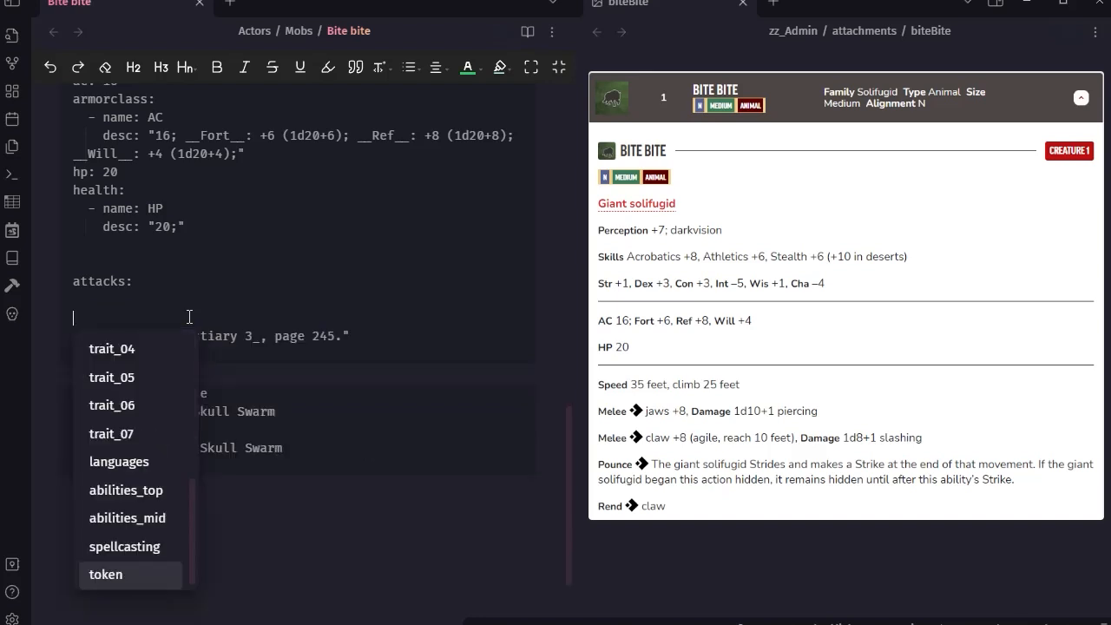
Add two Melee attacks: jaws +8 with 1d10+1 piercing damage, and claw +8 (agile, reach 10 feet) with 1d8+1 slashing damage.
click(99, 299)
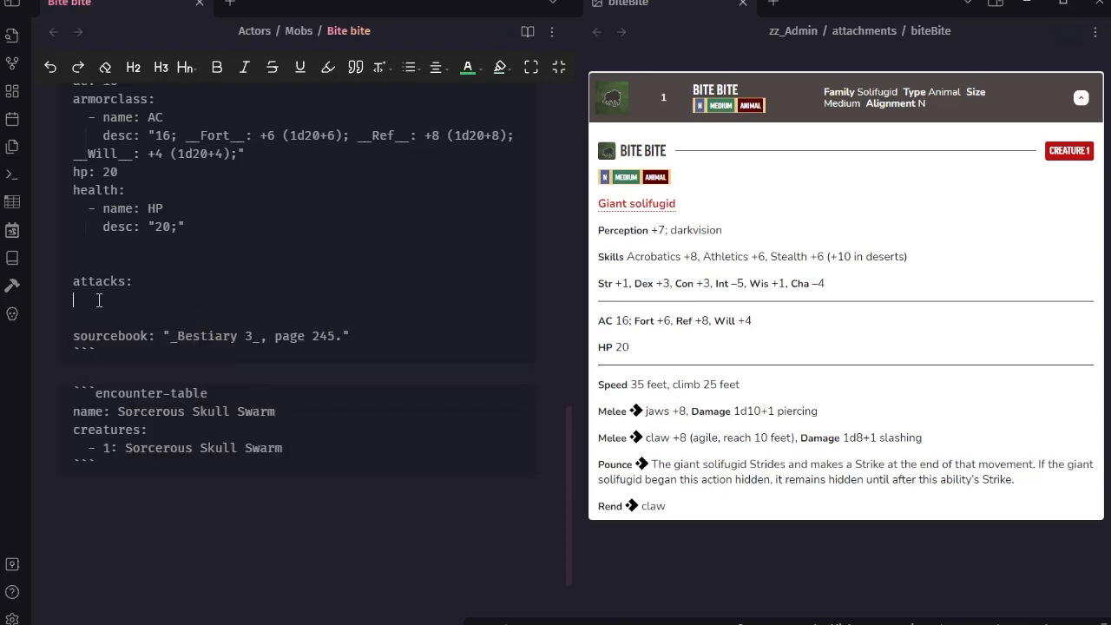
text(- name: Melee     desc: "⬻ jaws +8 __Damage__ 1d10+1 (1d10+1) piercing"   - name: Melee     desc: "⬻ claw +8 ([[agile]], [[reach|reach 10 feet]]); __Damage__ 1d8+1 (1d8+1) slashing")
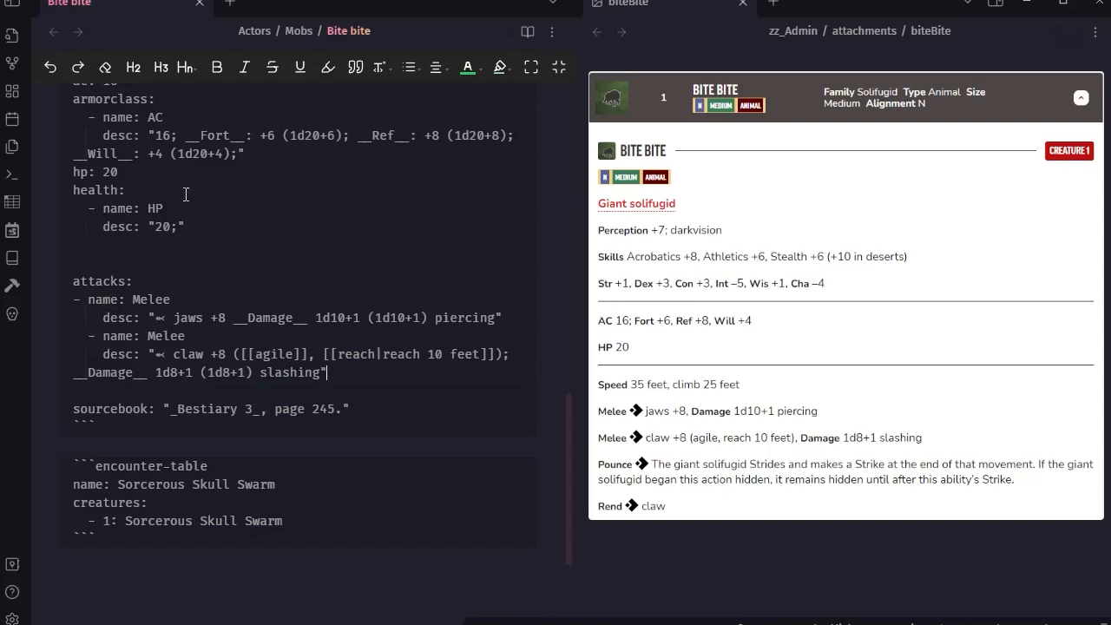
Compare the attack symbols with the Pounce and Rend markup, and check how the note renders in reading view.
scroll(356, 238, up, 4)
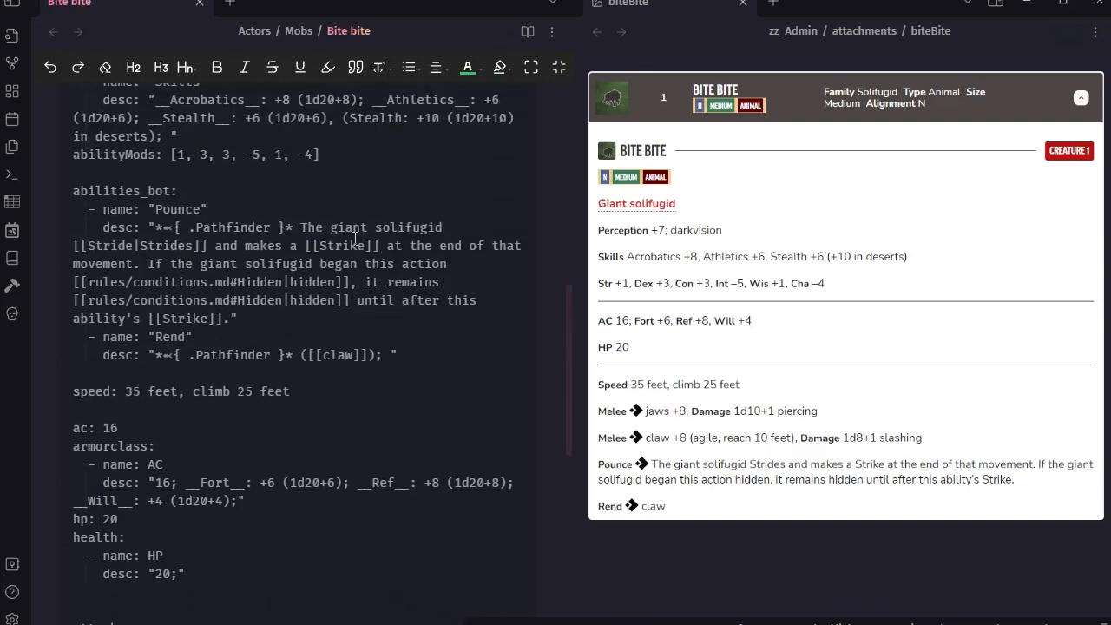
scroll(135, 270, up, 1)
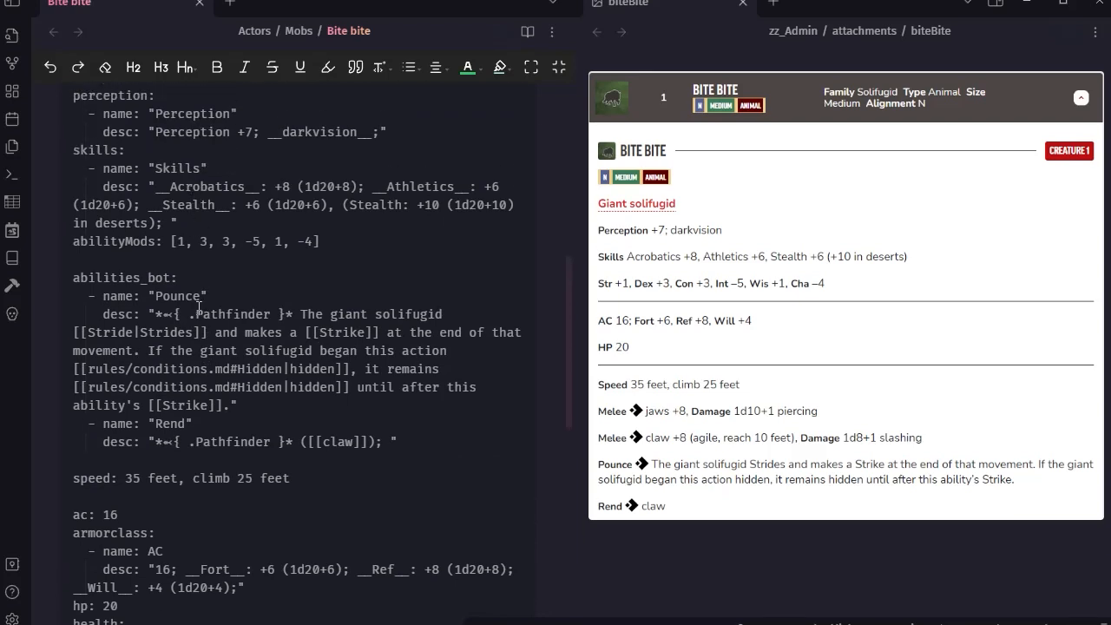
scroll(193, 370, down, 4)
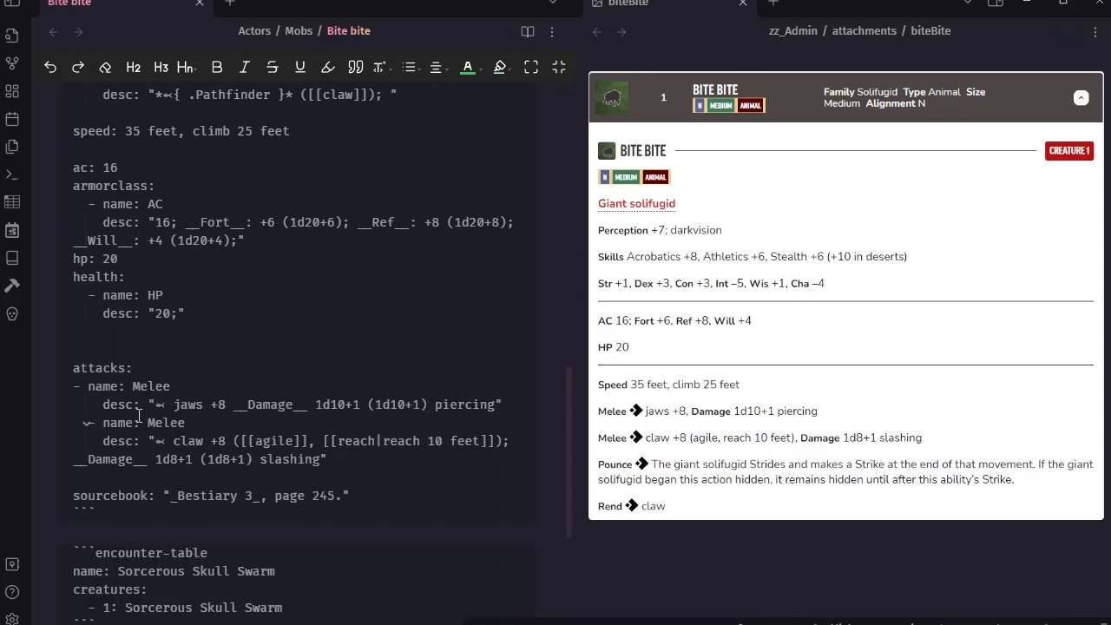
double_click(157, 404)
click(527, 31)
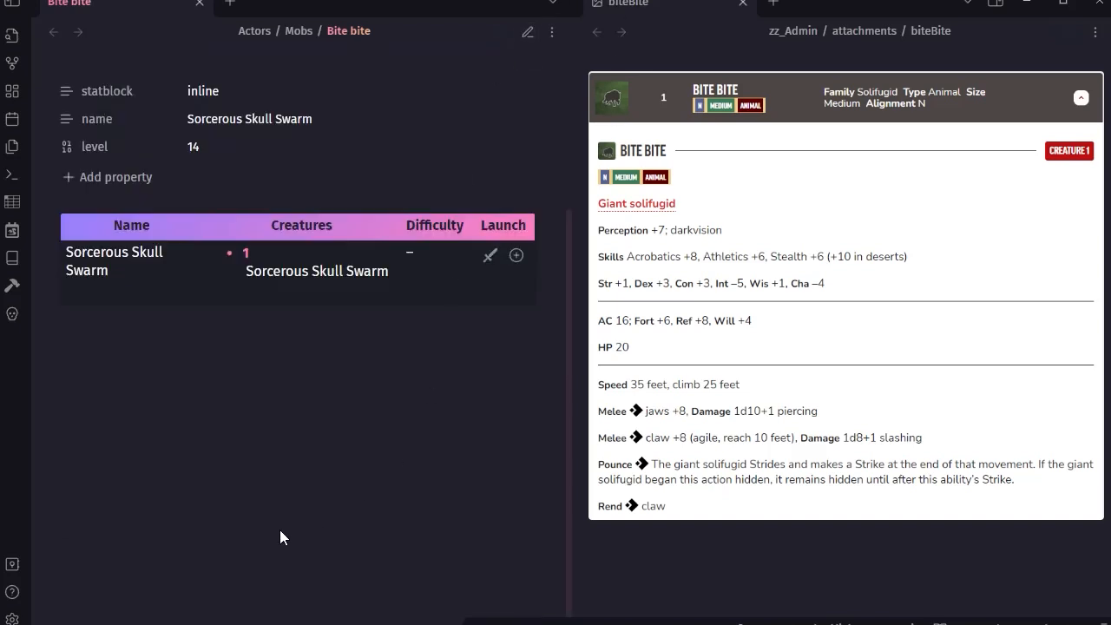
scroll(321, 278, up, 3)
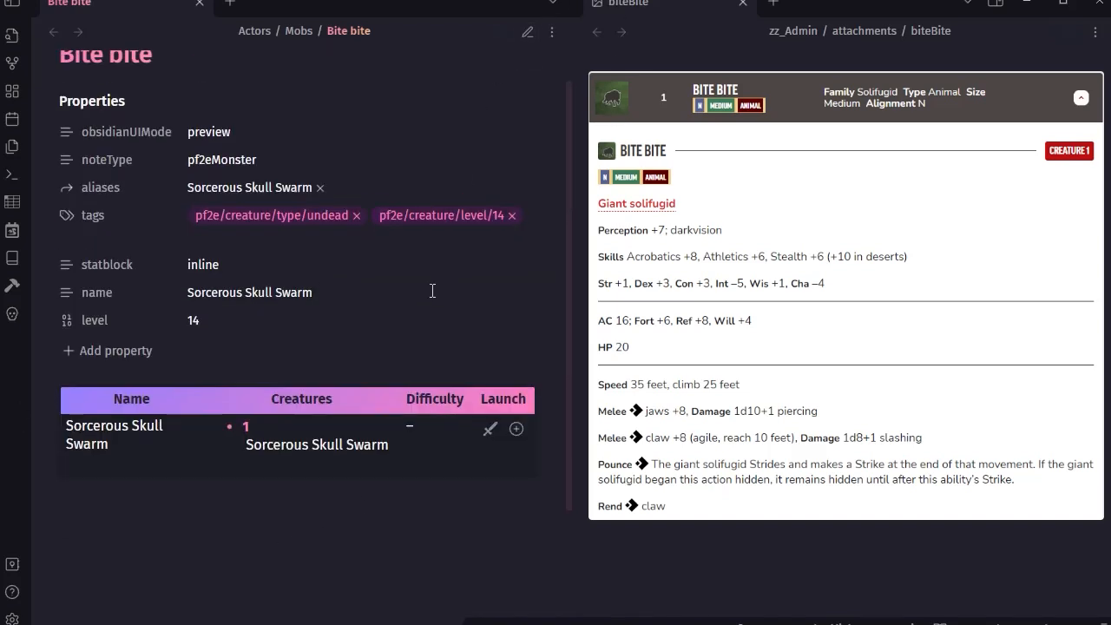
click(527, 32)
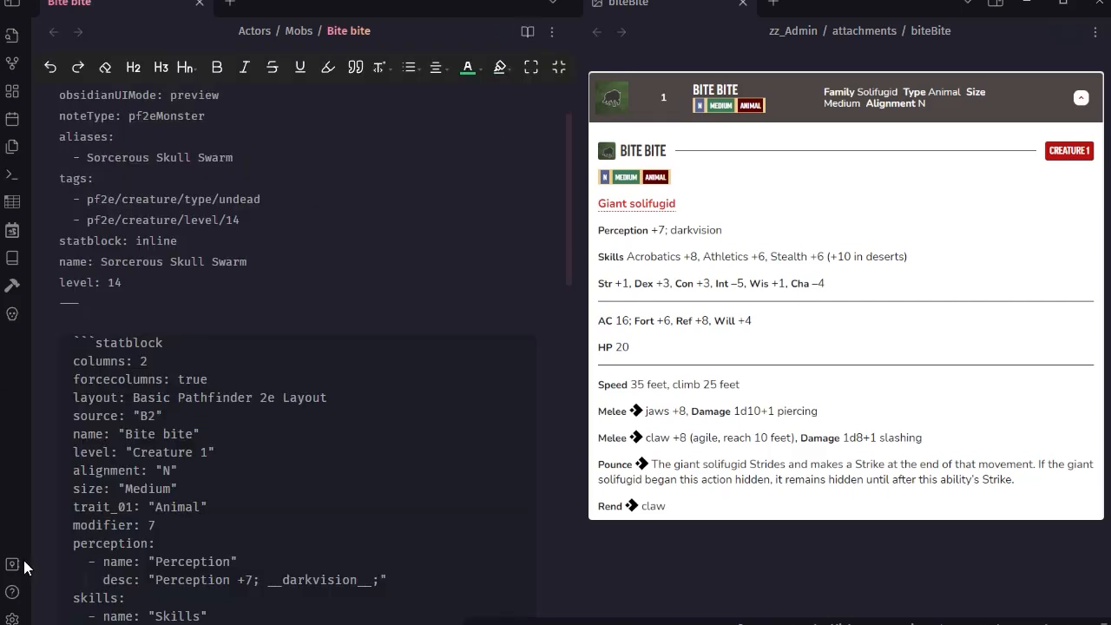
Copy Rend's Pathfinder markup with "([[claw]]);" over the action symbol in both Melee descriptions.
scroll(437, 295, down, 5)
scroll(217, 351, down, 3)
scroll(344, 317, up, 3)
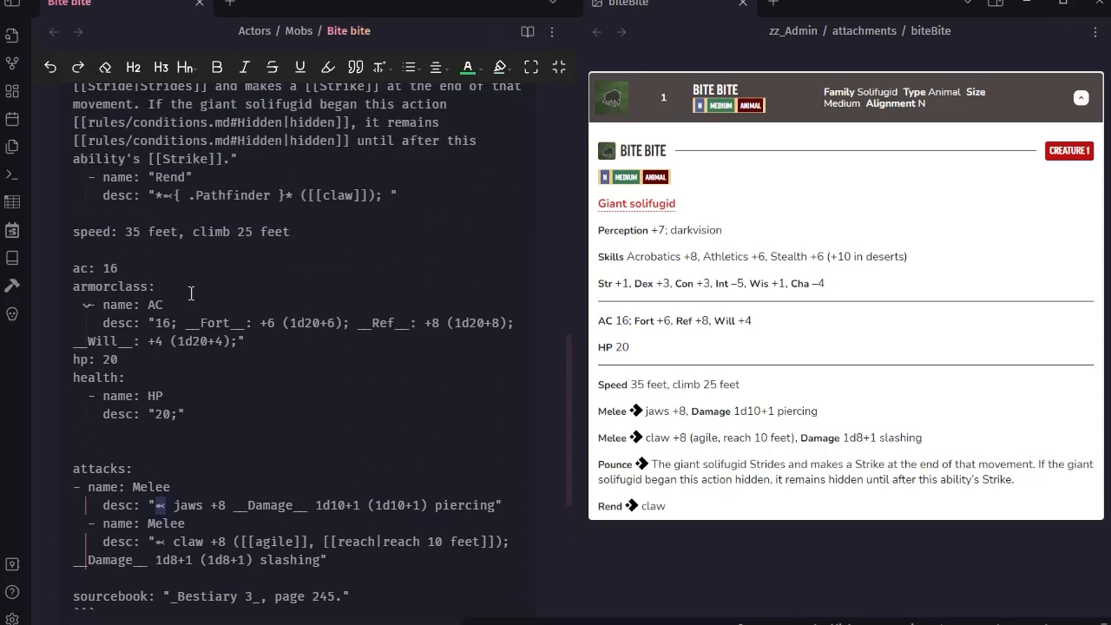
drag(156, 195, 382, 196)
key(ctrl+c)
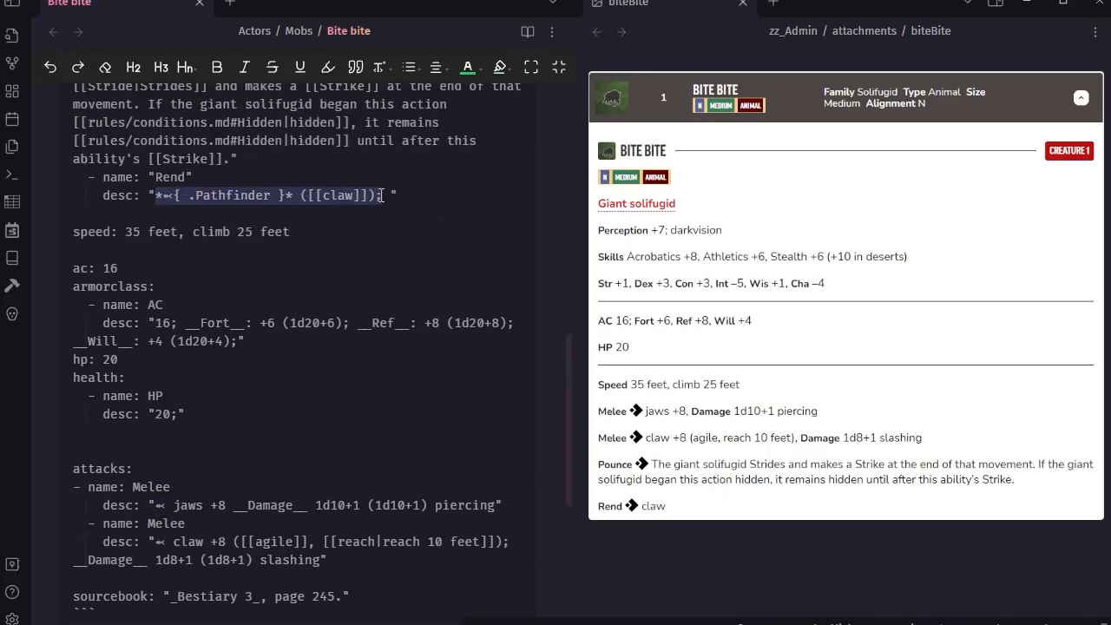
drag(155, 505, 168, 501)
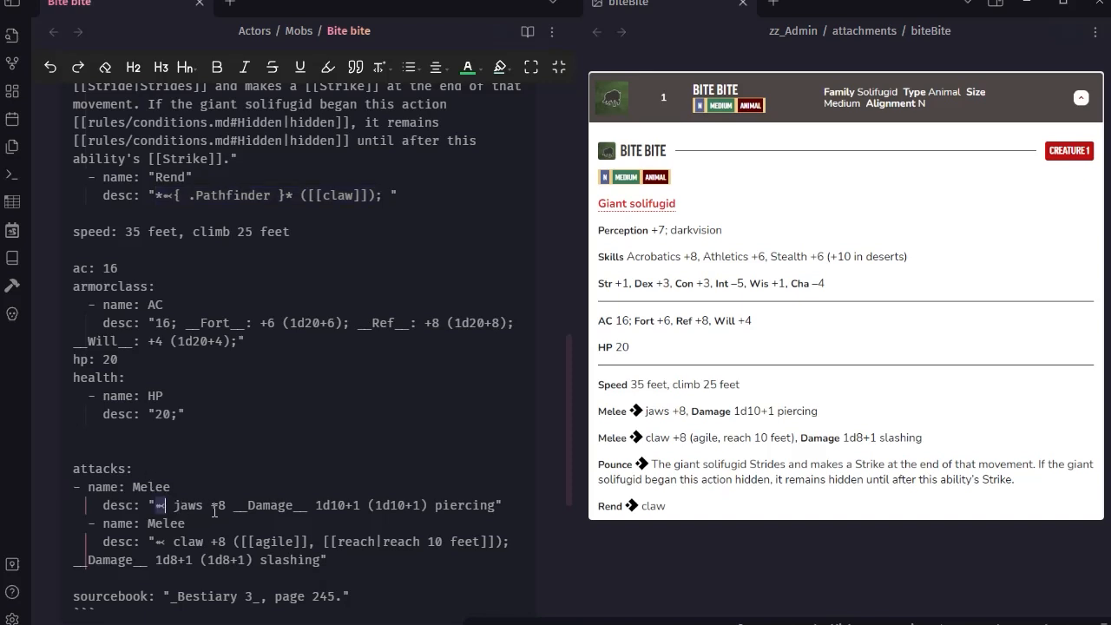
key(ctrl+v)
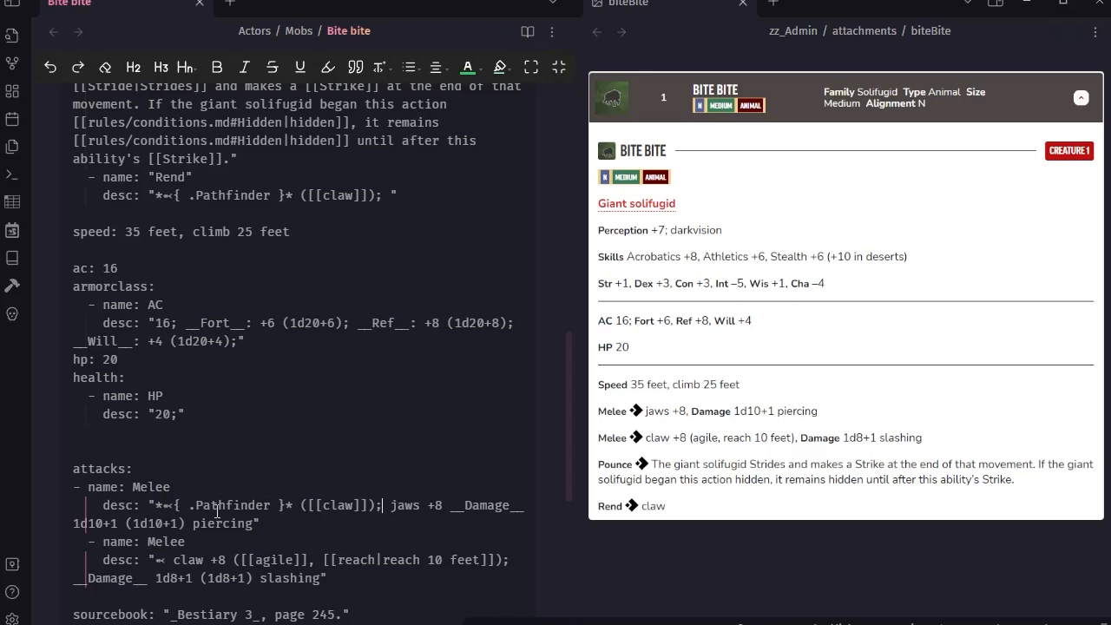
drag(155, 559, 170, 559)
key(ctrl+v)
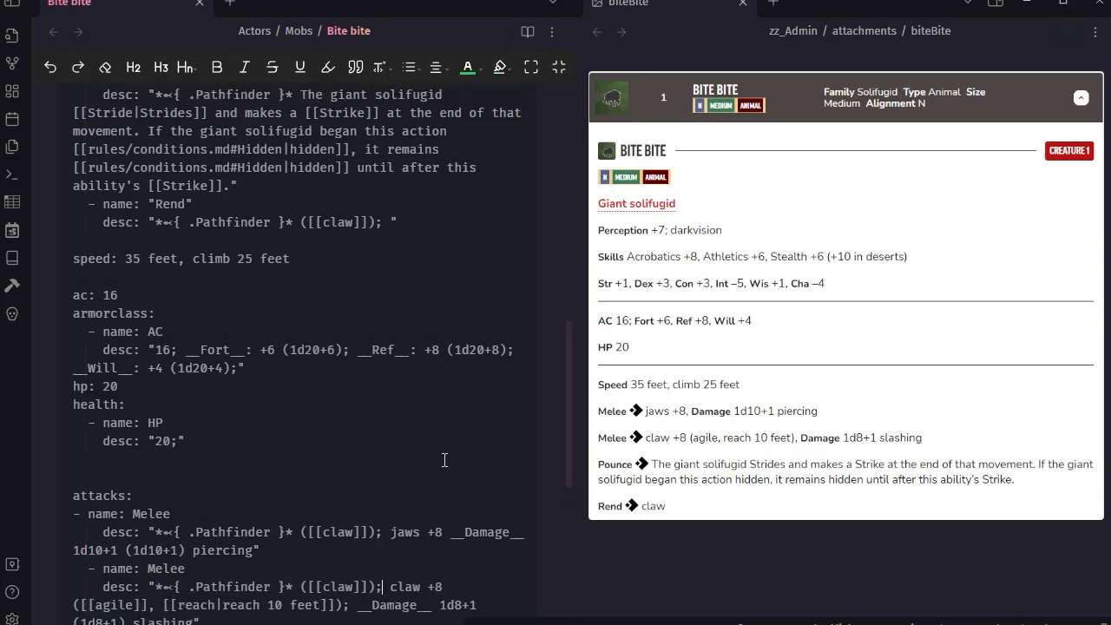
Add a space after the semicolon in the HP description so it reads "20; ".
scroll(444, 460, down, 2)
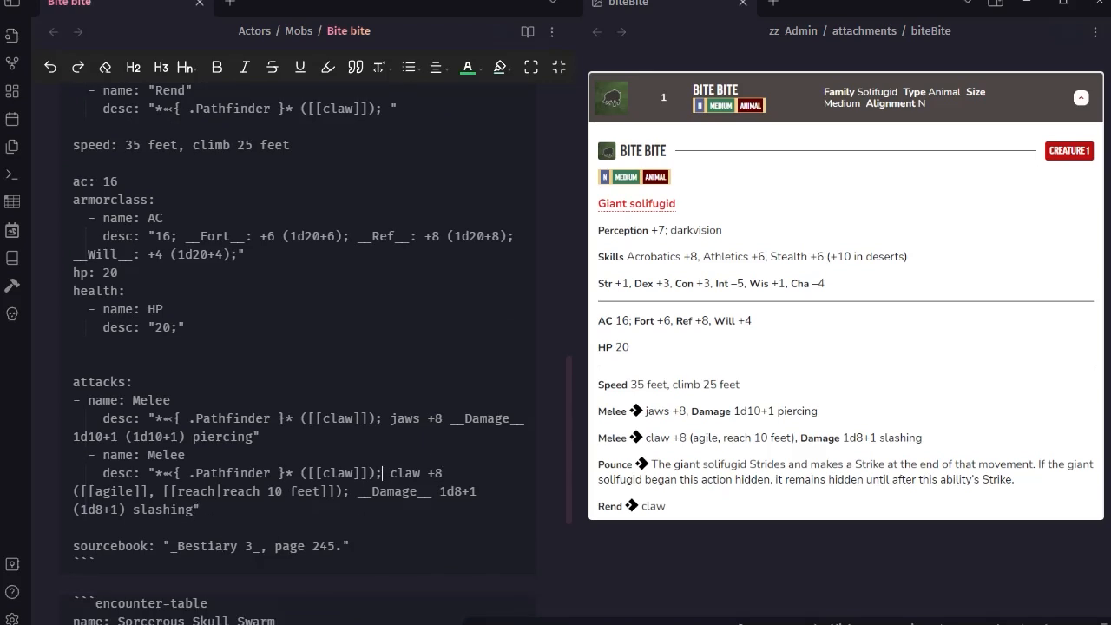
click(173, 328)
text(;)
Check the note in reading view and review the statblock source from the properties down to the attacks for errors.
scroll(281, 200, up, 4)
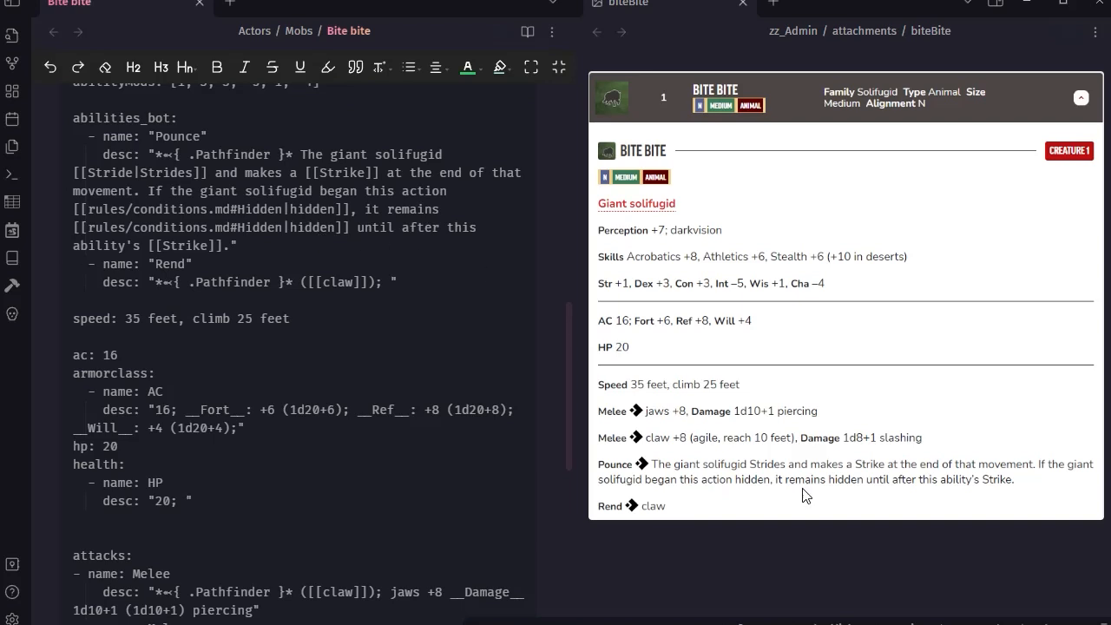
click(528, 34)
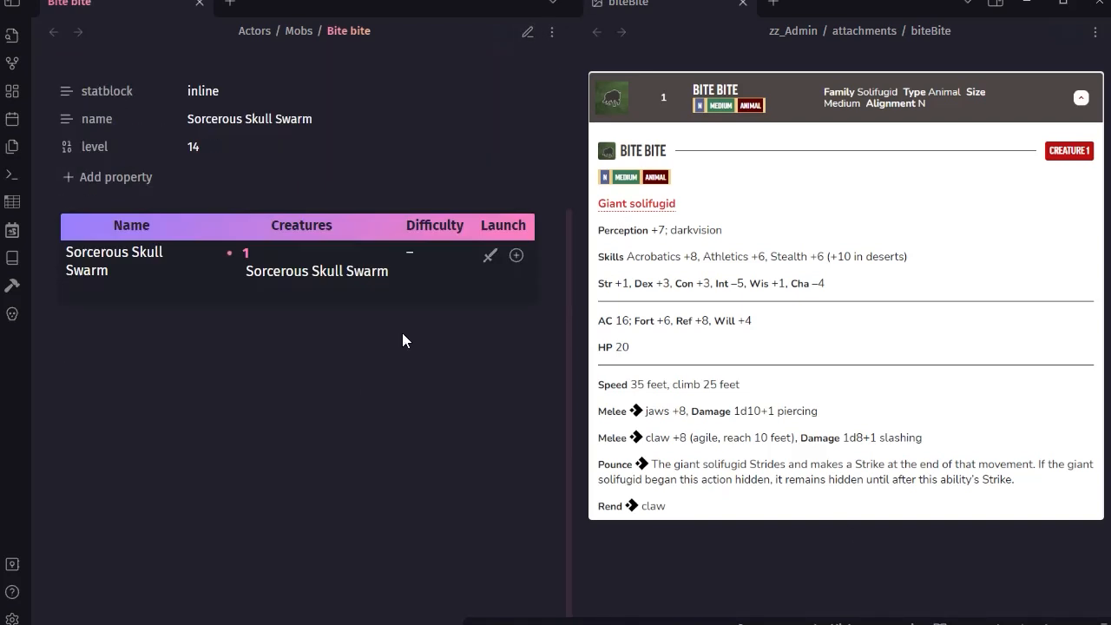
scroll(414, 325, up, 3)
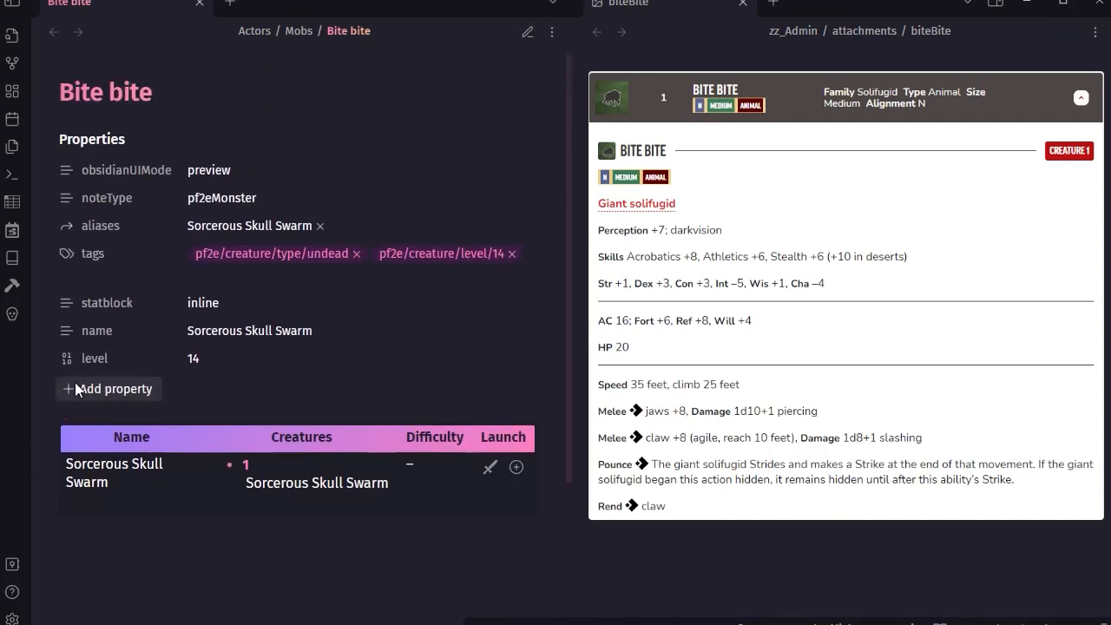
click(527, 29)
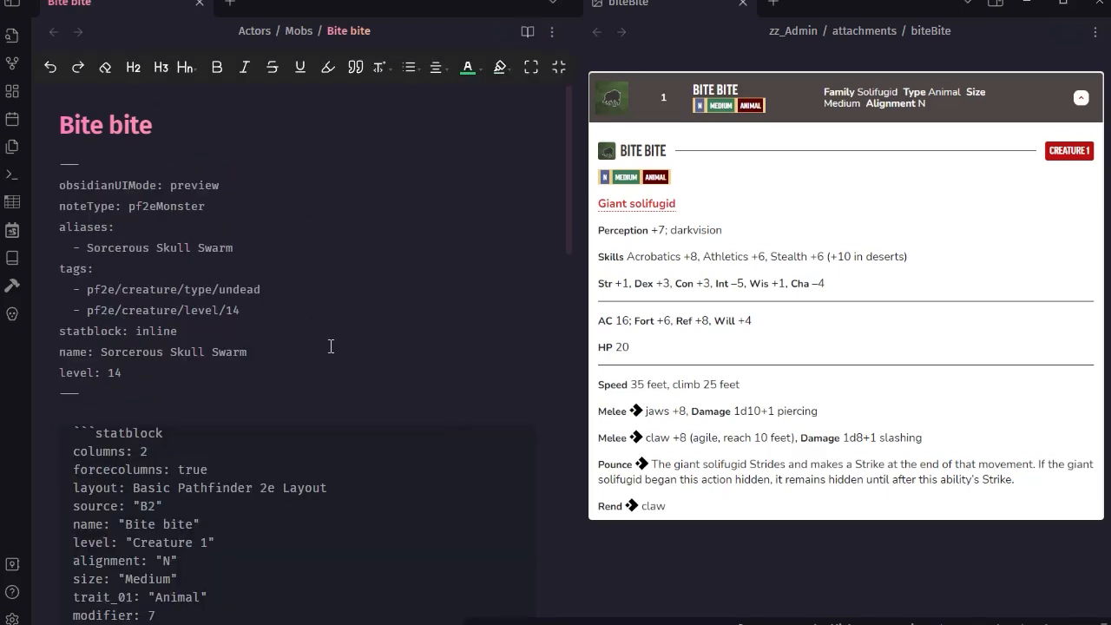
scroll(381, 347, down, 5)
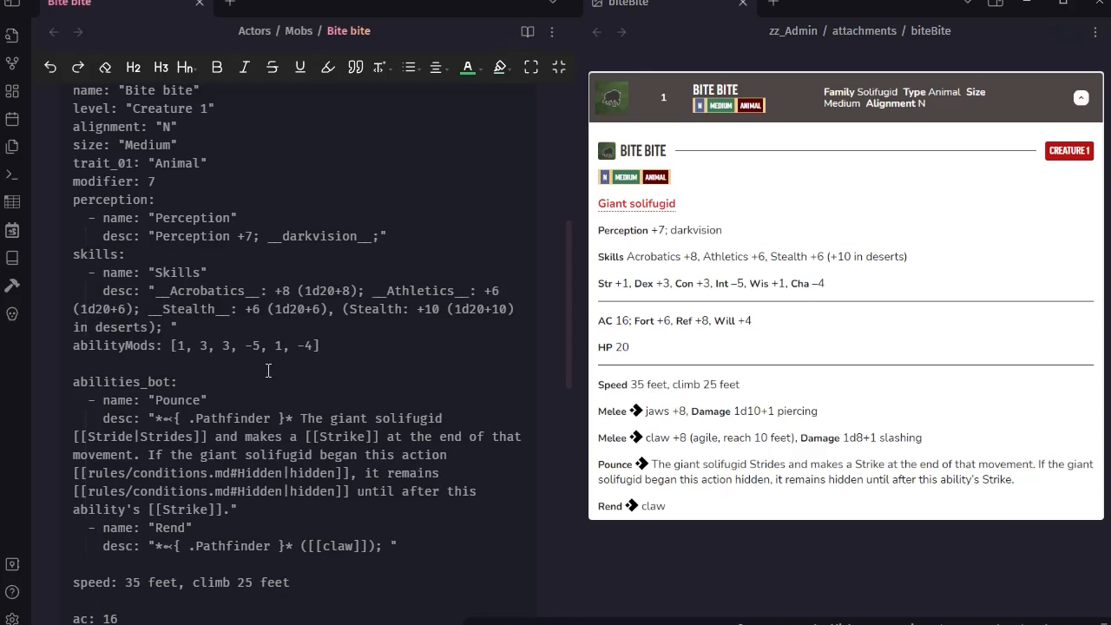
scroll(277, 370, down, 4)
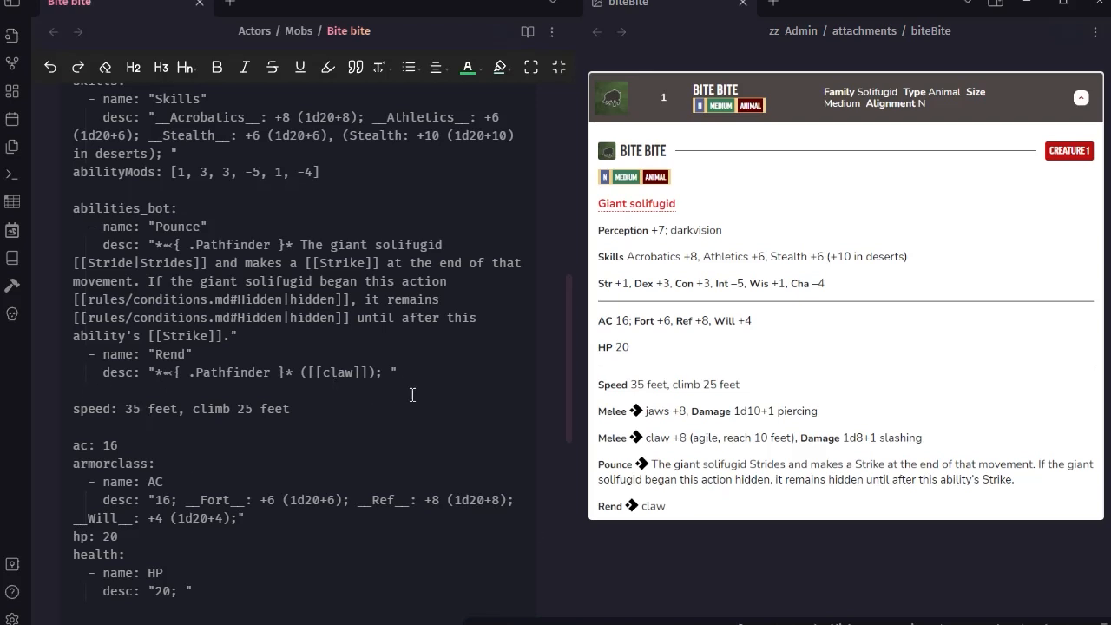
scroll(317, 328, down, 5)
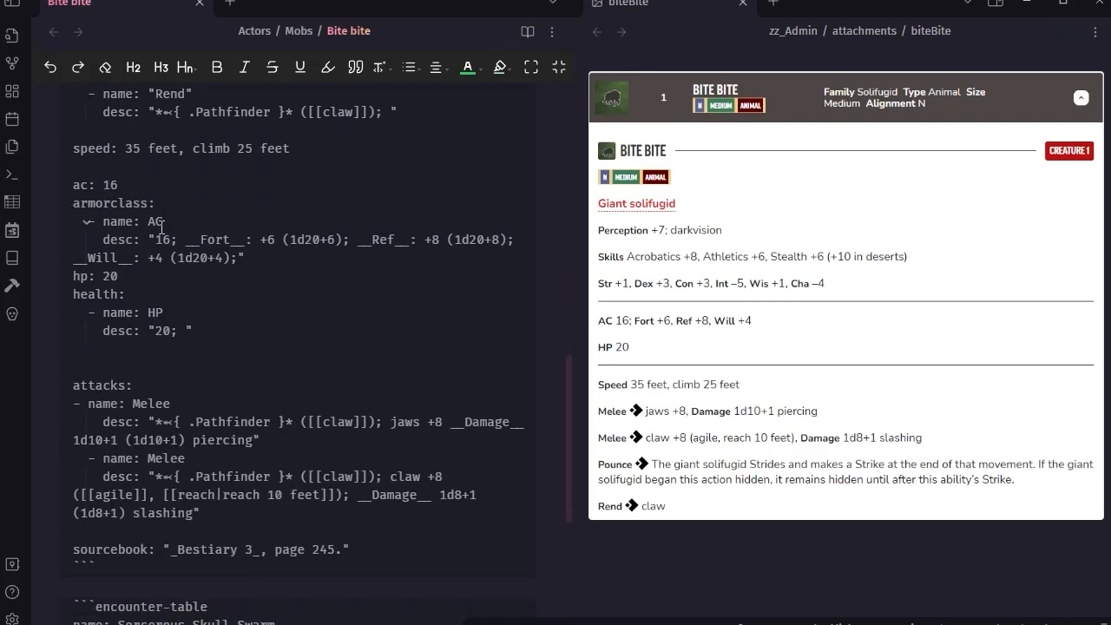
drag(157, 239, 172, 236)
scroll(416, 390, down, 2)
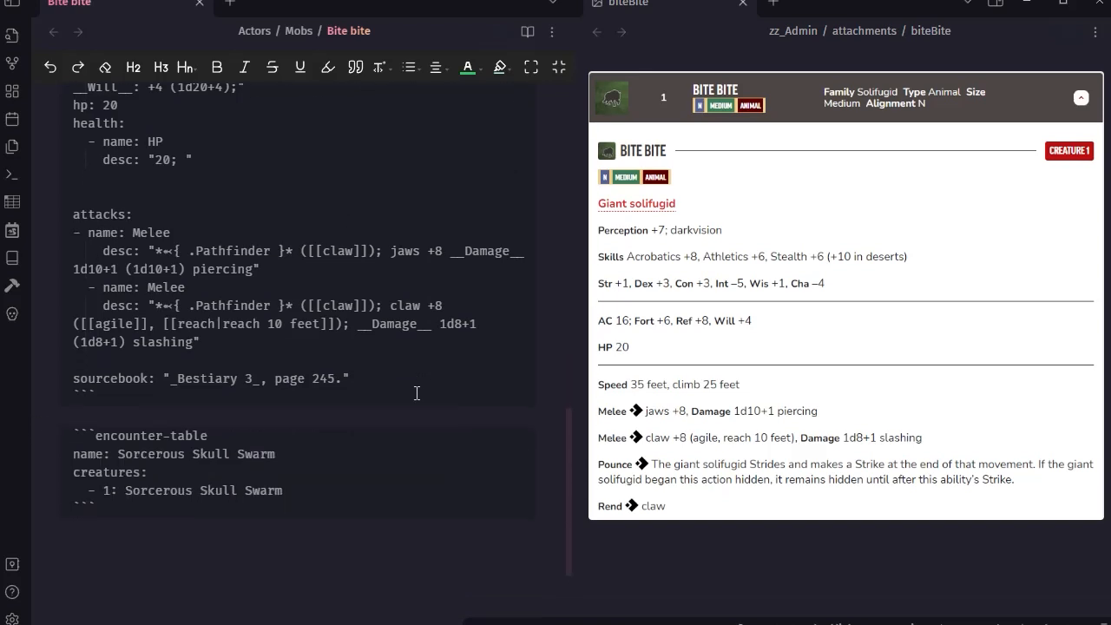
Indent both Melee entries one level further under attacks.
drag(215, 343, 61, 233)
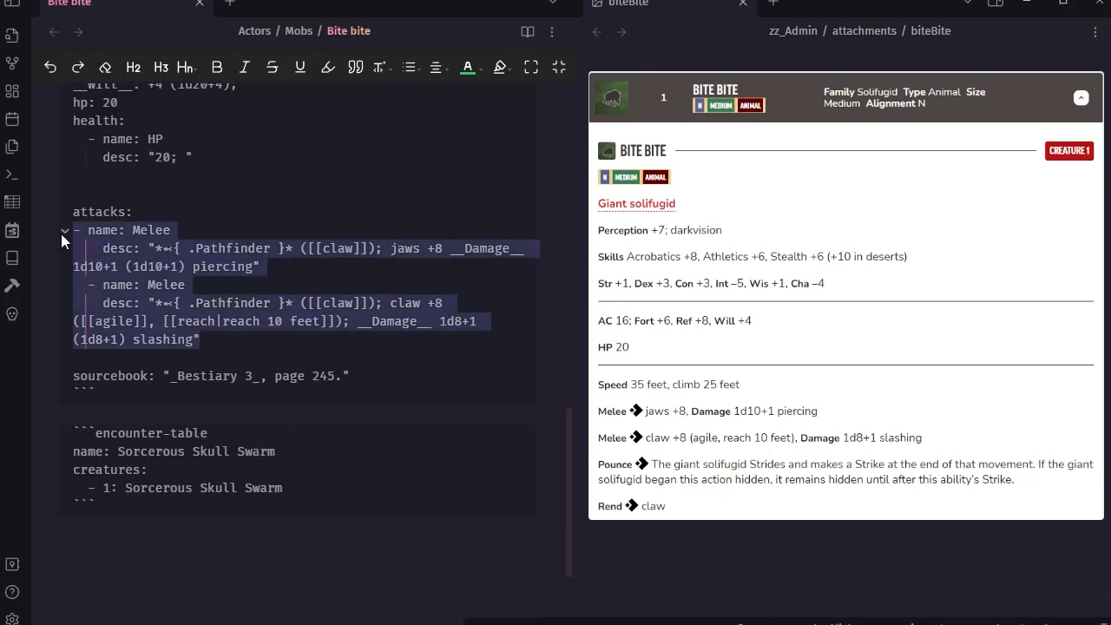
key(Tab)
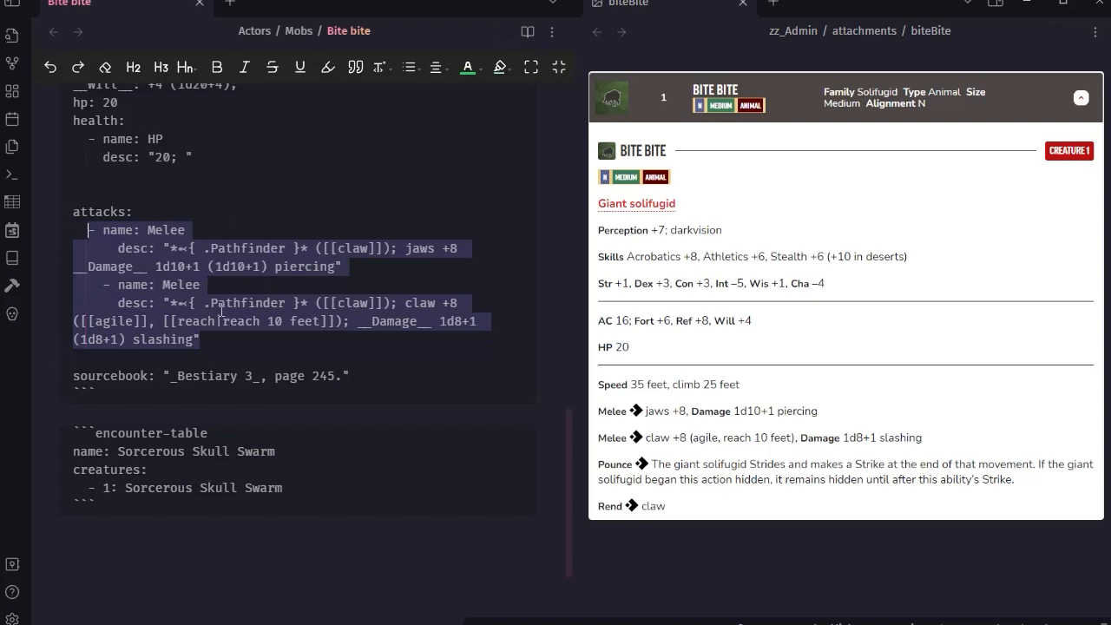
click(311, 339)
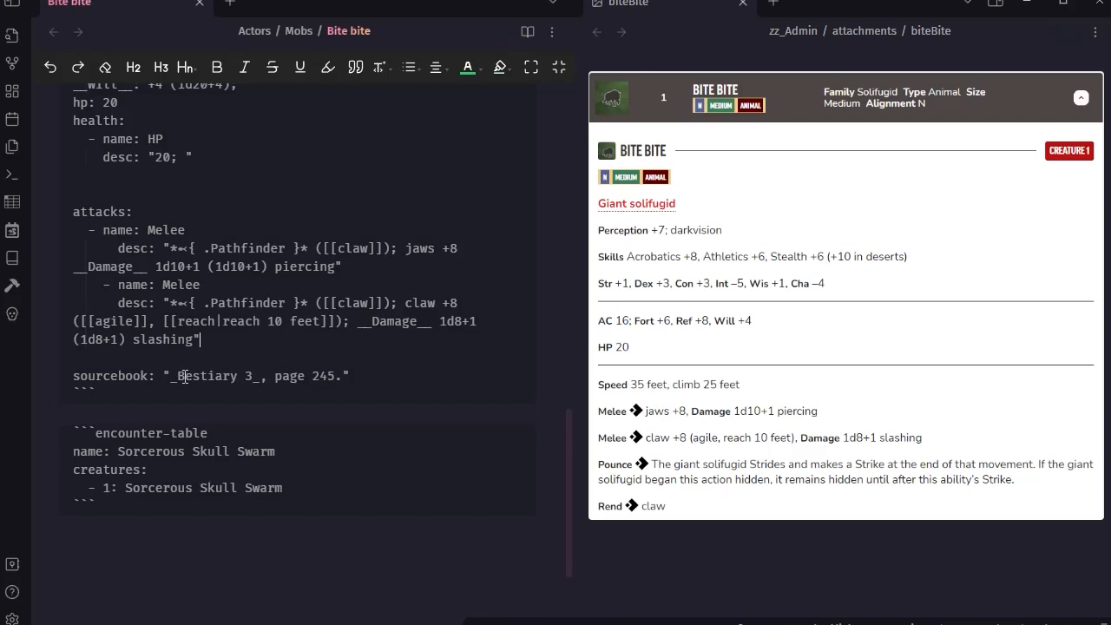
Change the sourcebook reference to "_Bestiary 2_, page 246." and check the note in reading view.
double_click(252, 373)
text(2)
drag(327, 377, 334, 373)
text(6)
click(526, 33)
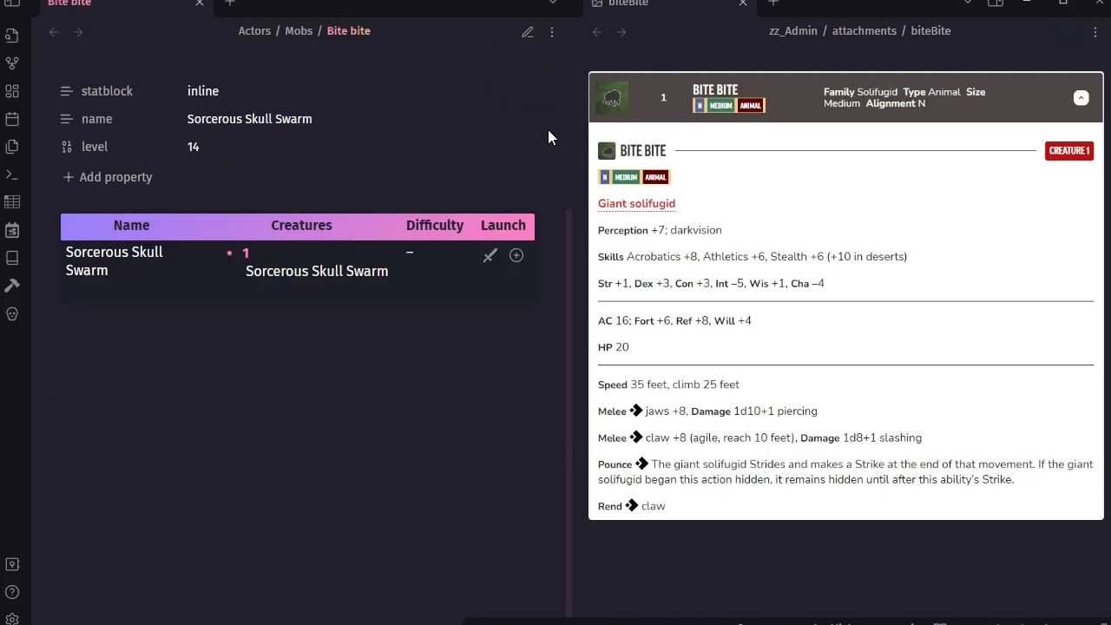
scroll(340, 228, up, 3)
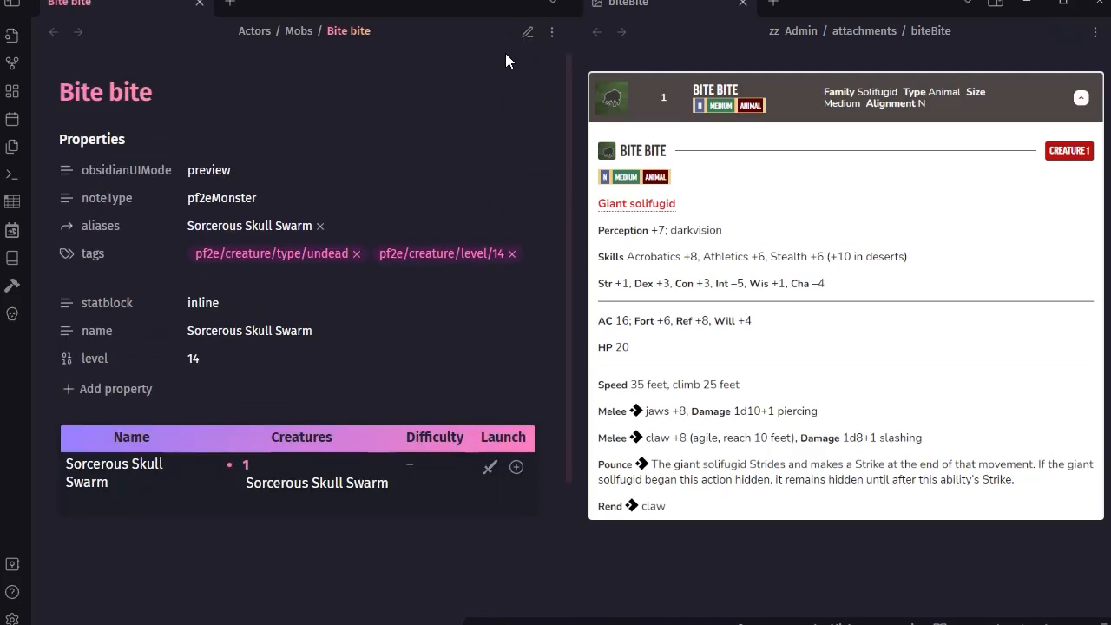
Widen the note pane, outdent the second Melee entry one level under attacks, and check the note in reading view.
click(527, 33)
scroll(410, 343, down, 4)
scroll(411, 342, down, 5)
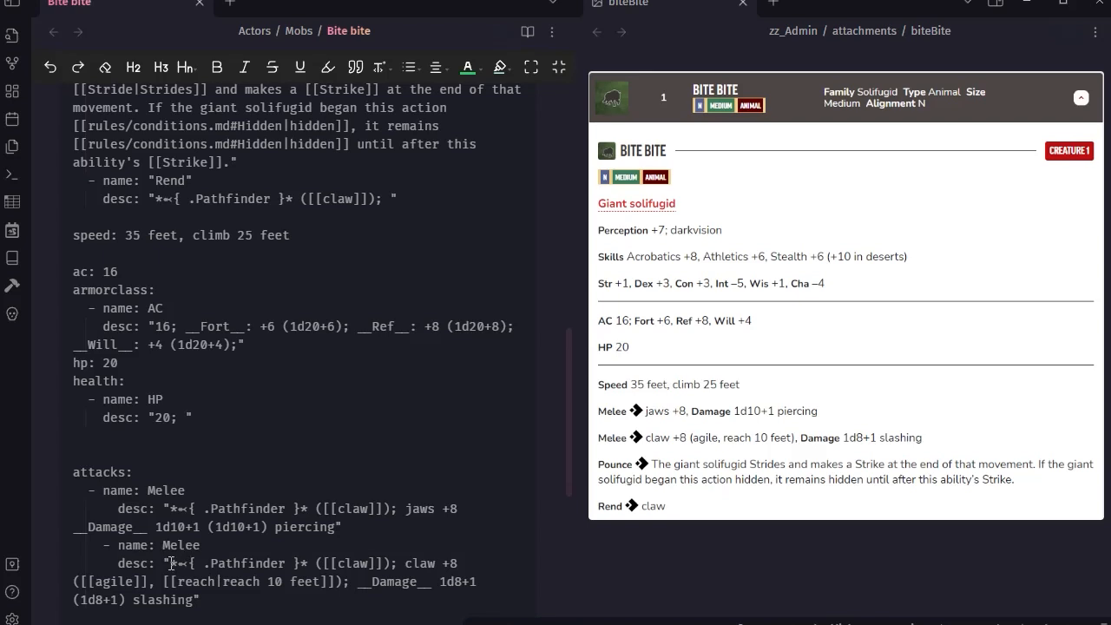
drag(467, 560, 108, 545)
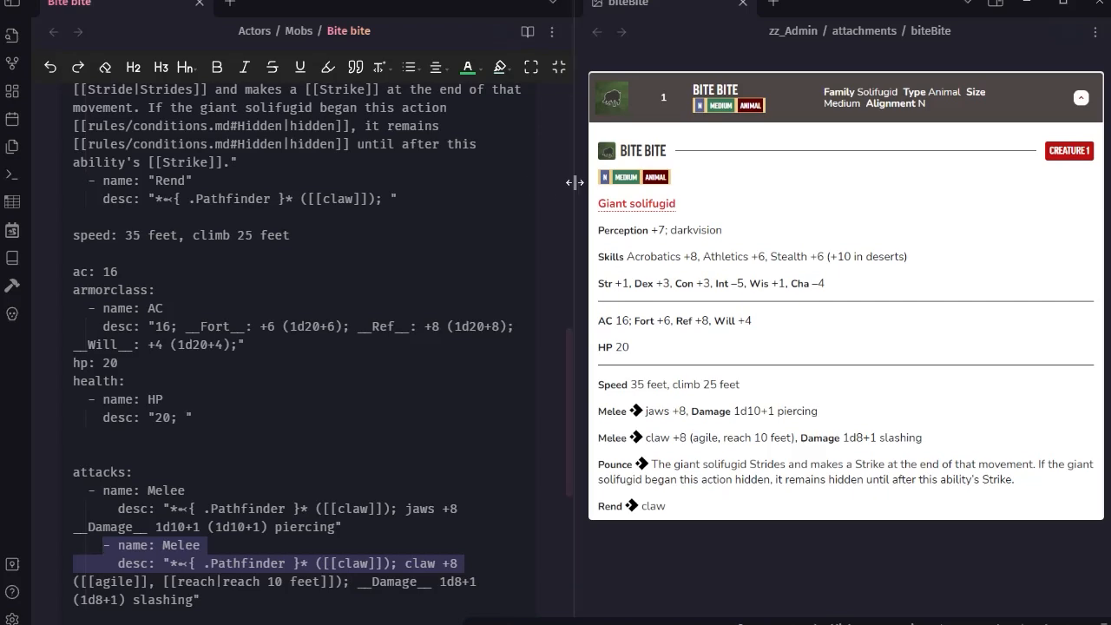
drag(573, 182, 935, 183)
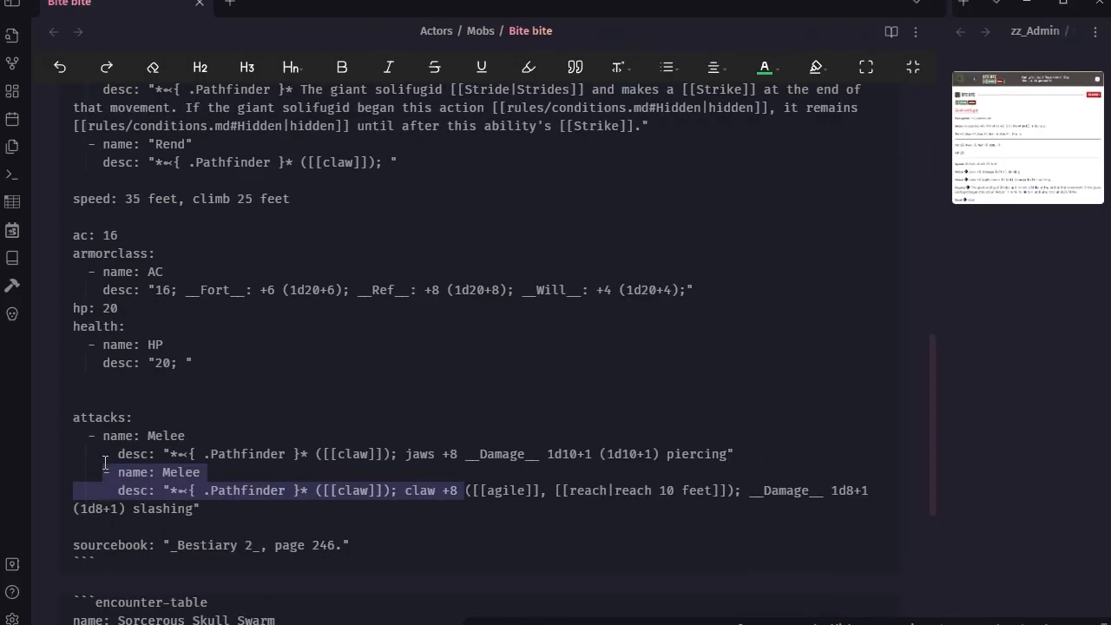
drag(866, 491, 102, 474)
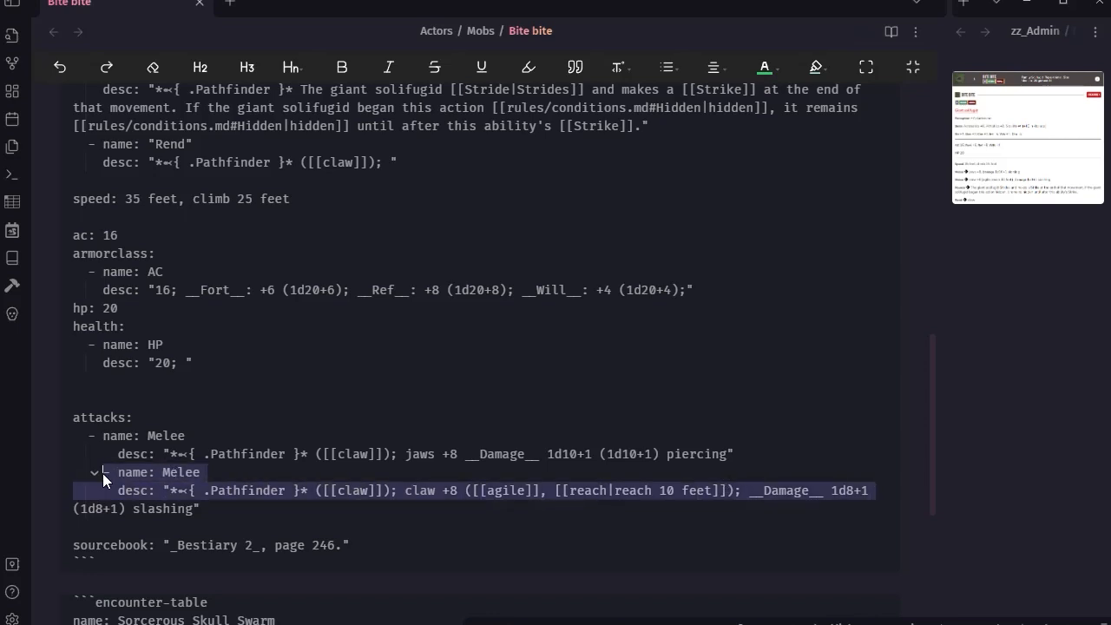
key(shift+Tab)
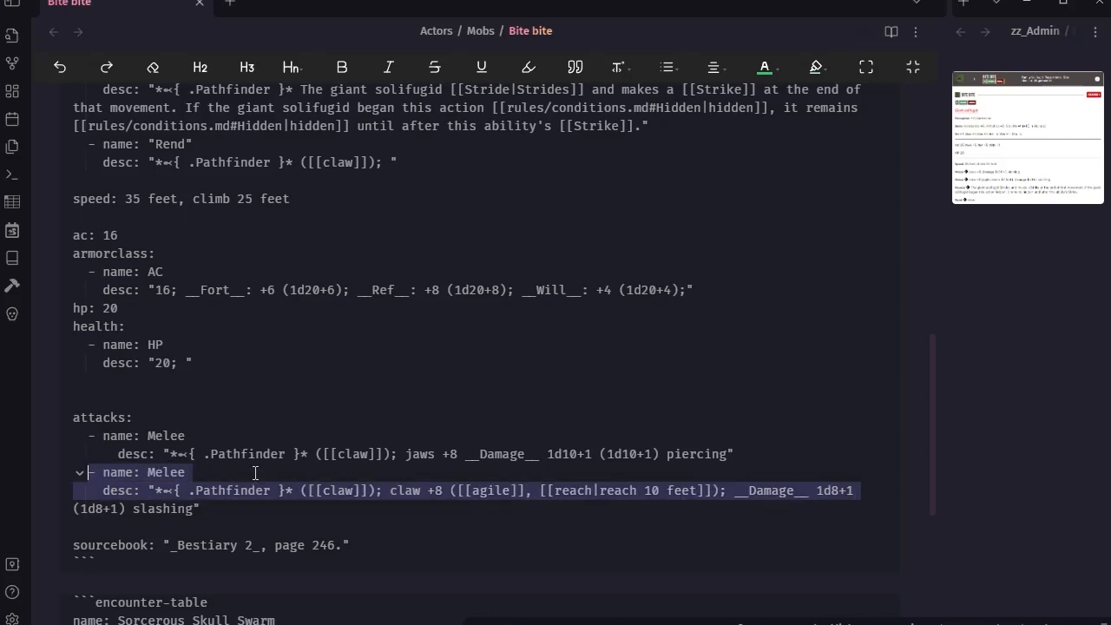
click(890, 32)
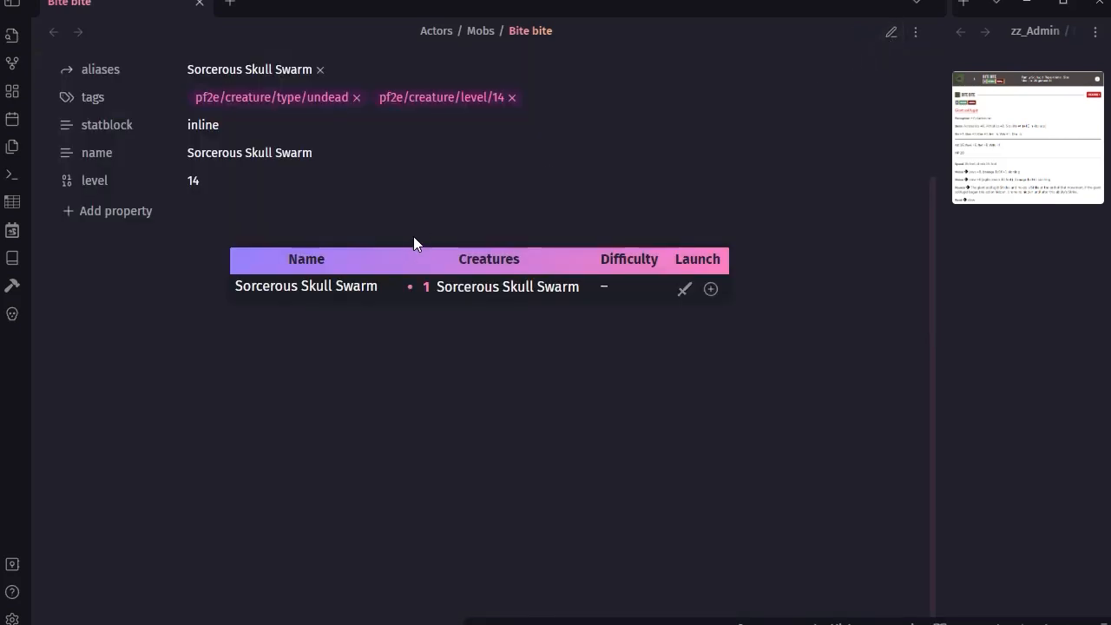
scroll(415, 234, up, 2)
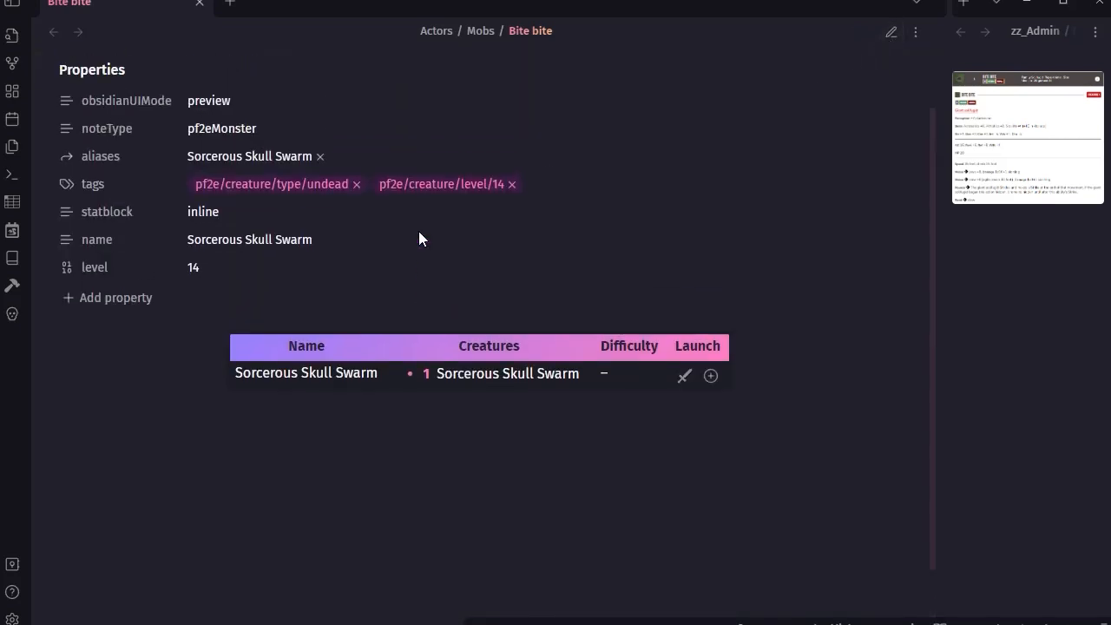
Delete the note's whole properties block and the blank lines above the statblock code block.
click(890, 32)
scroll(255, 286, up, 2)
drag(92, 400, 34, 160)
key(BackSpace)
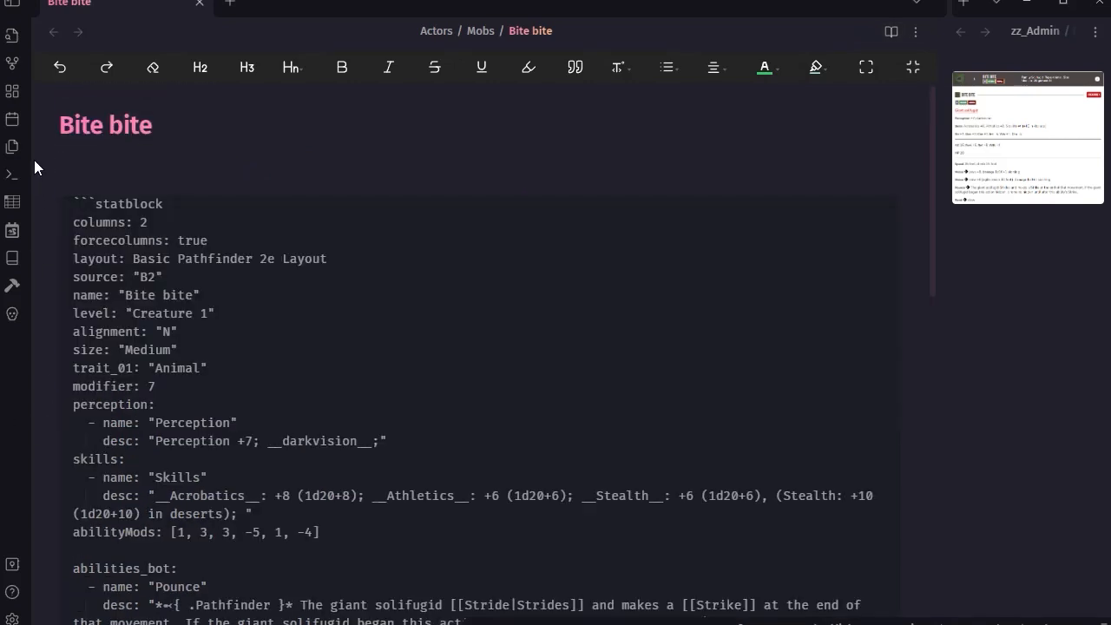
key(Delete)
key(Delete)
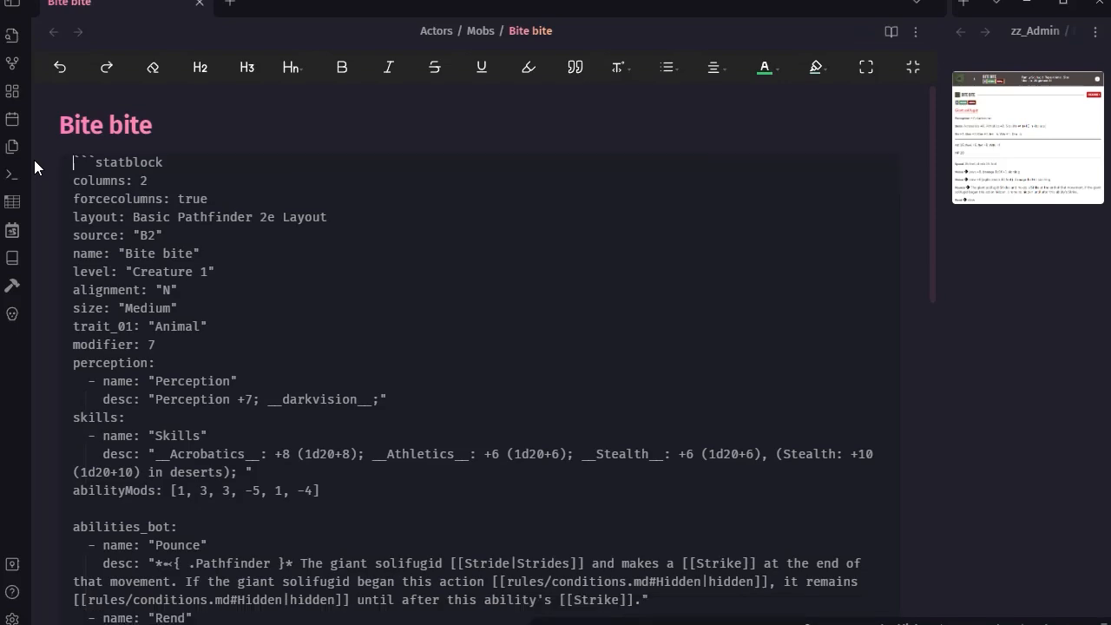
Outdent the jaws attack's desc line so it aligns with its Melee name key.
scroll(362, 310, down, 6)
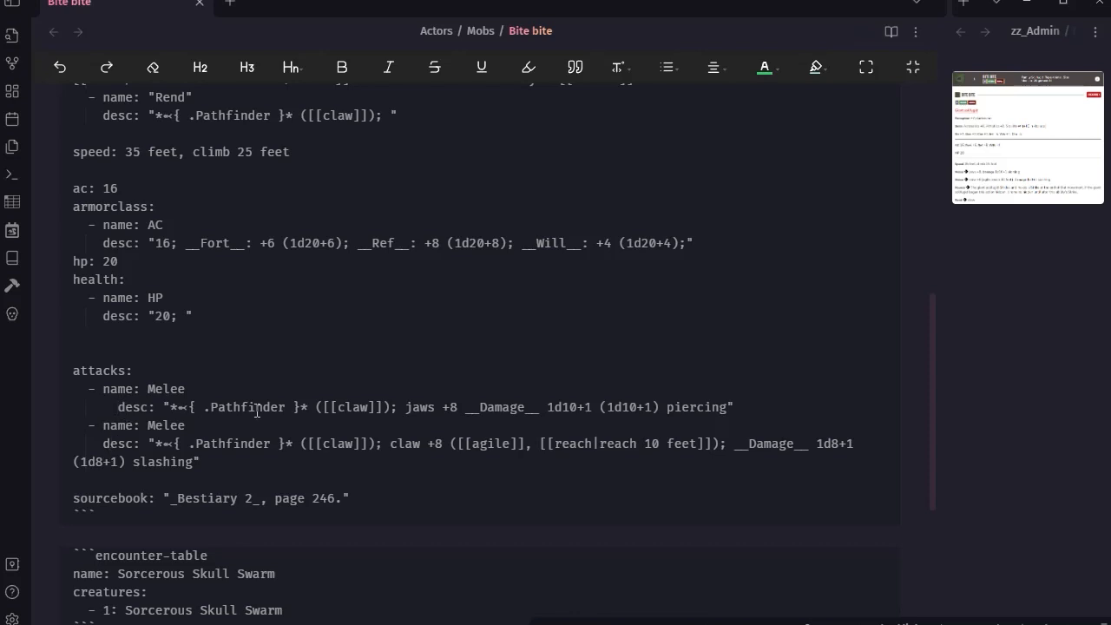
key(BackSpace)
key(BackSpace)
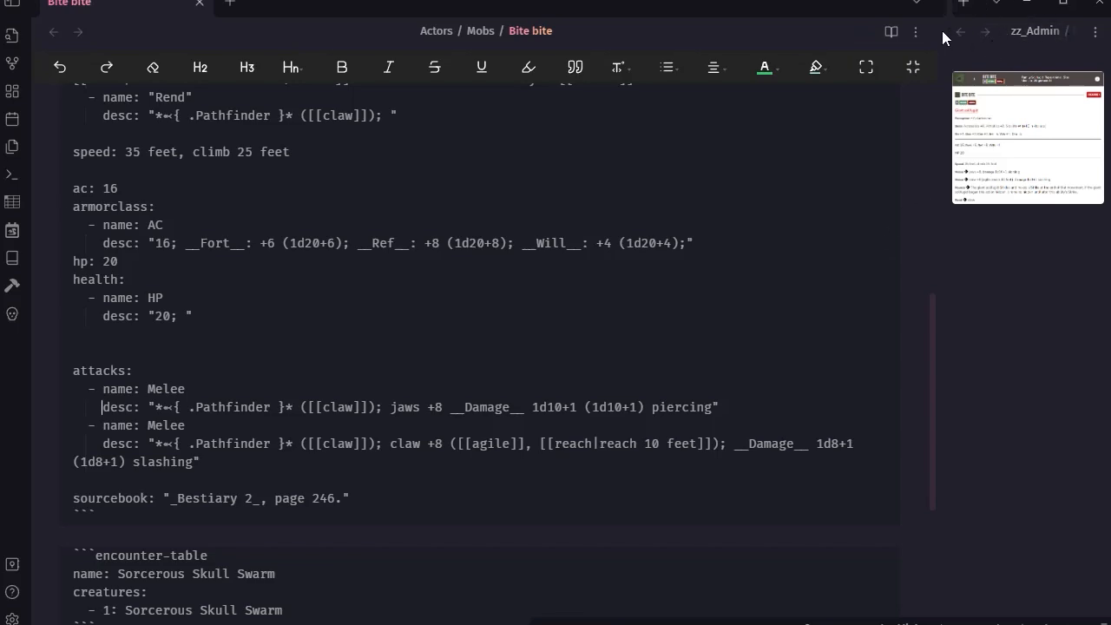
Close the biteBite reference image, review the statblock source for errors, and view the note in reading view.
drag(937, 224, 616, 218)
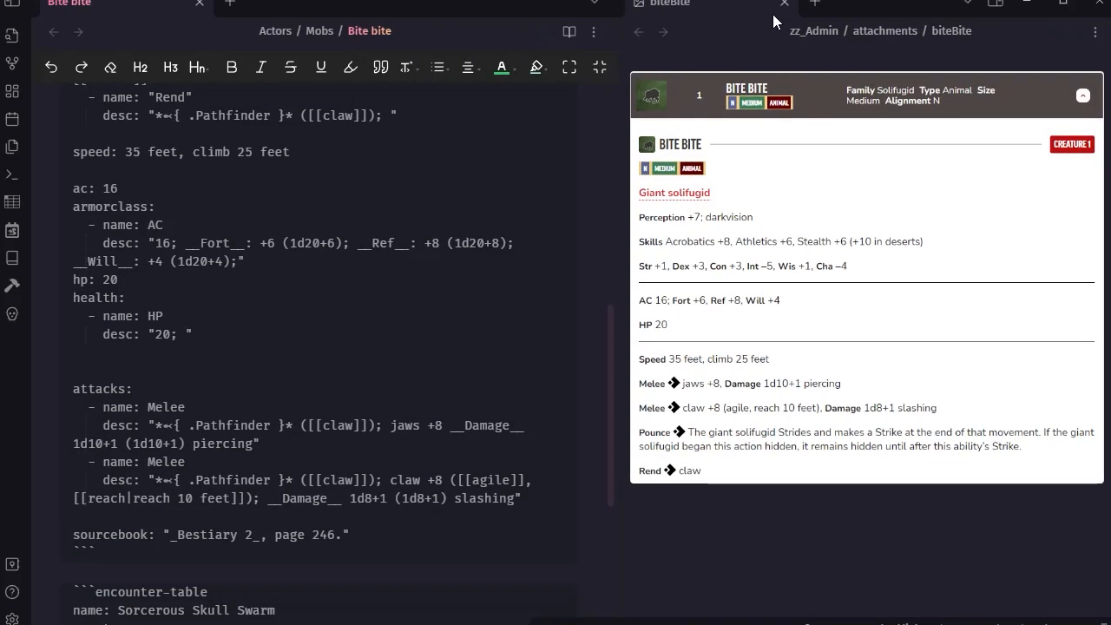
click(785, 4)
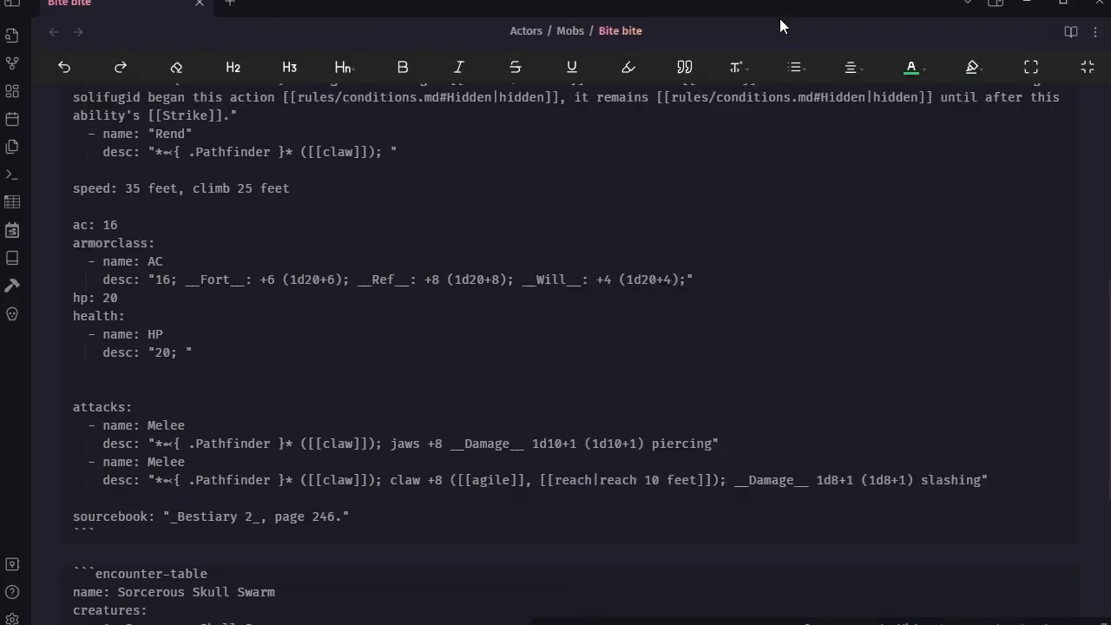
scroll(528, 330, down, 4)
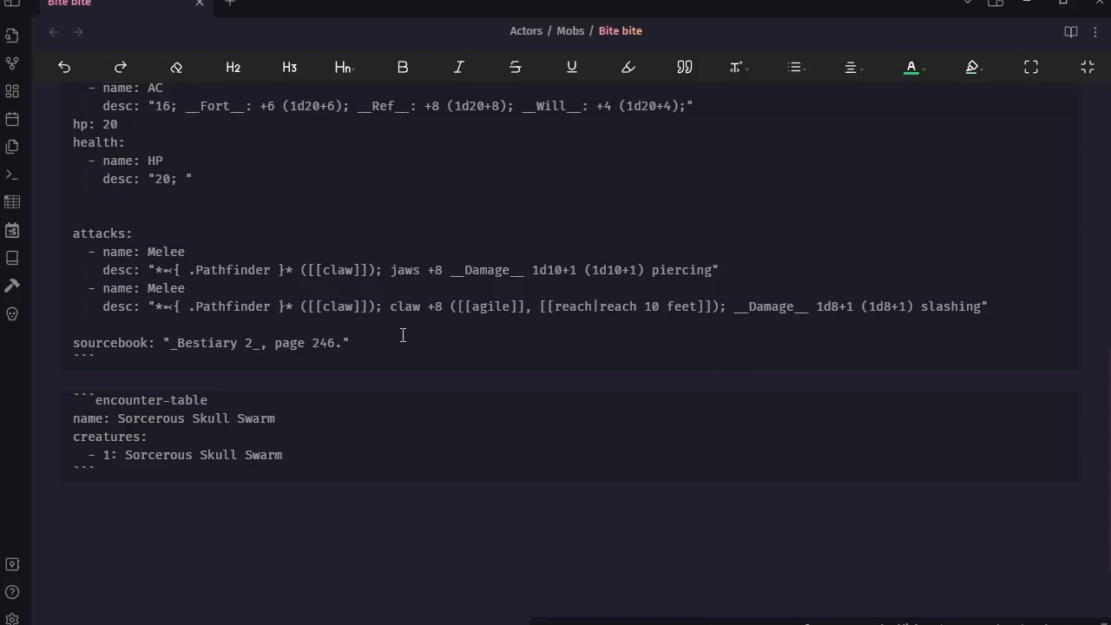
scroll(393, 309, up, 4)
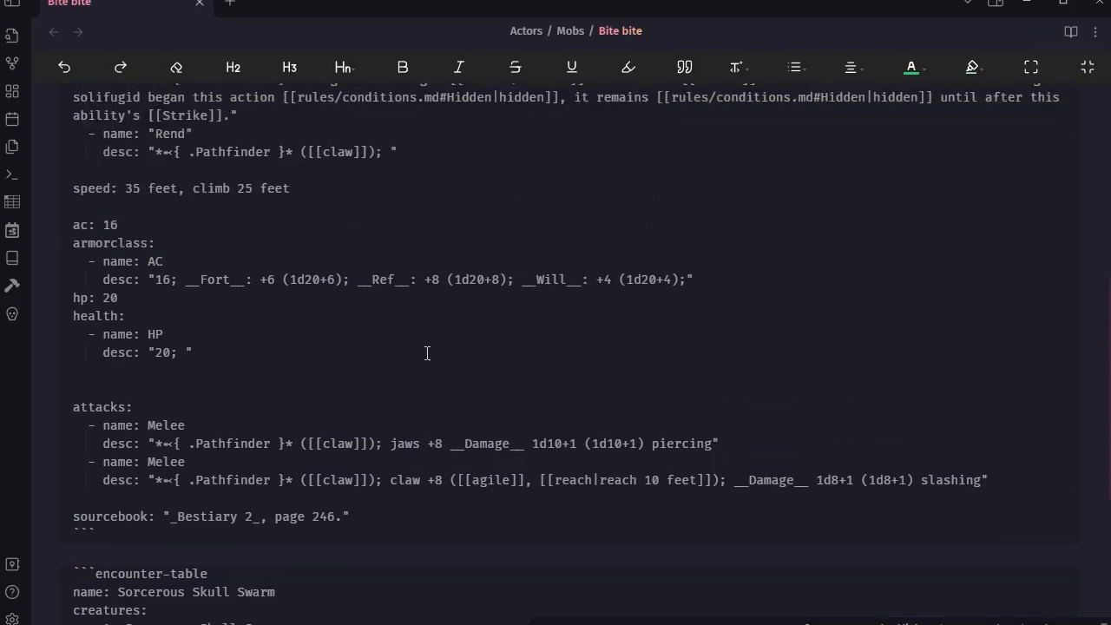
scroll(264, 372, up, 7)
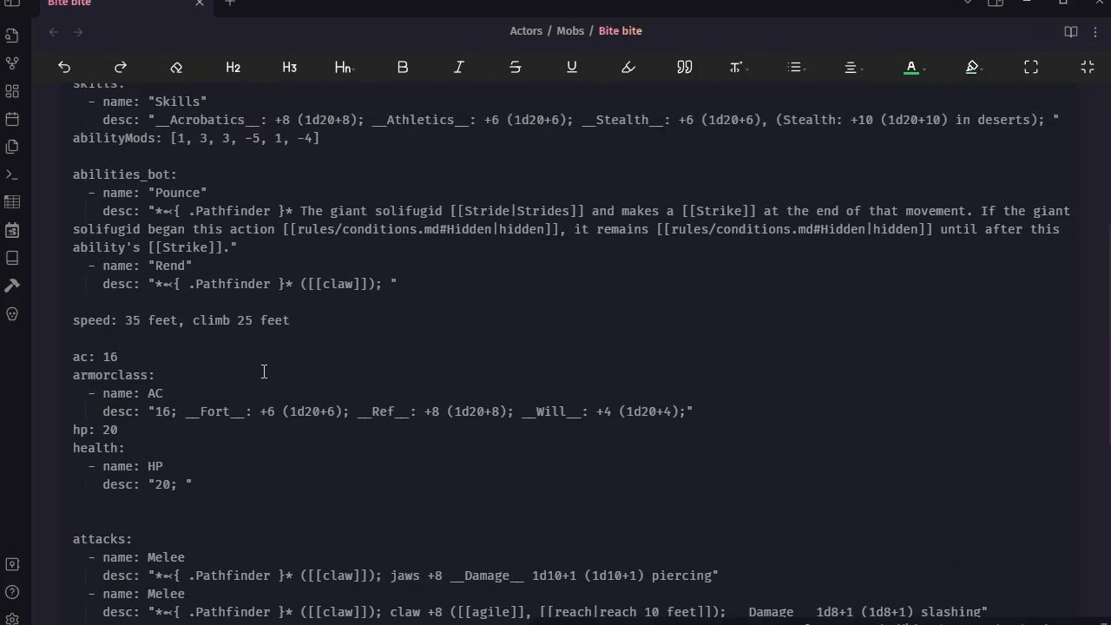
scroll(264, 371, down, 6)
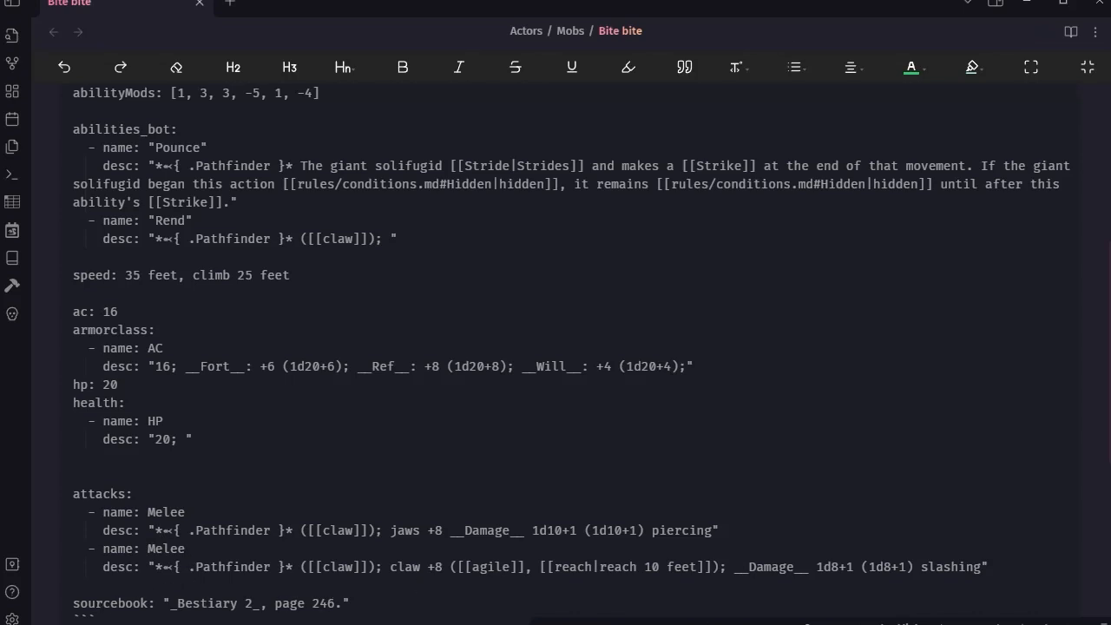
click(1070, 31)
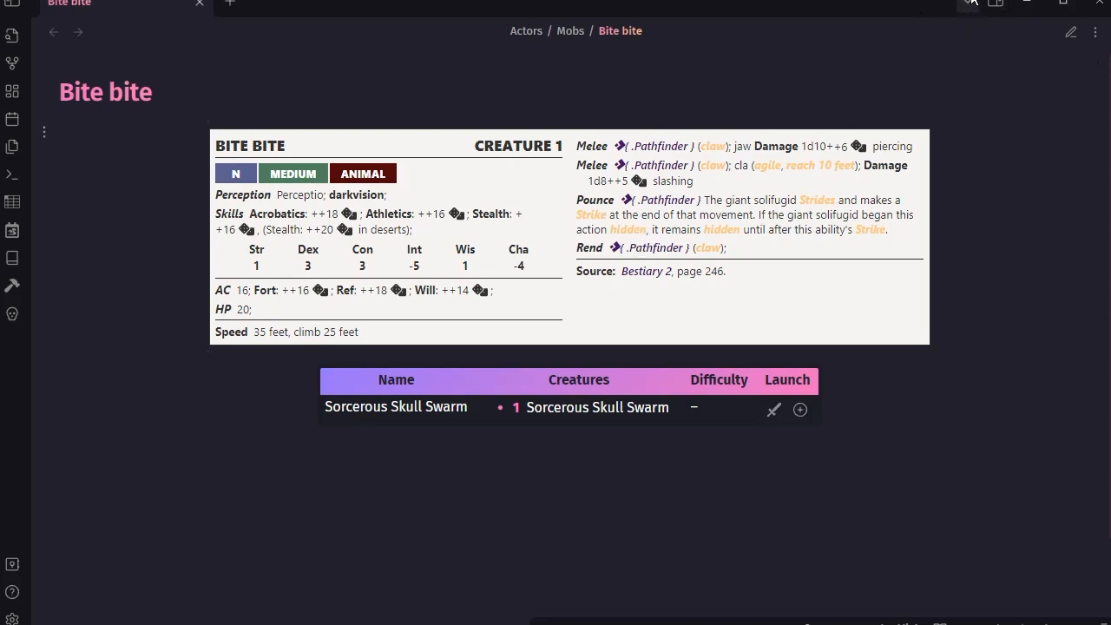
Open the biteBite PNG from attachments beside the note and compare the rendered statblock with it.
click(1069, 32)
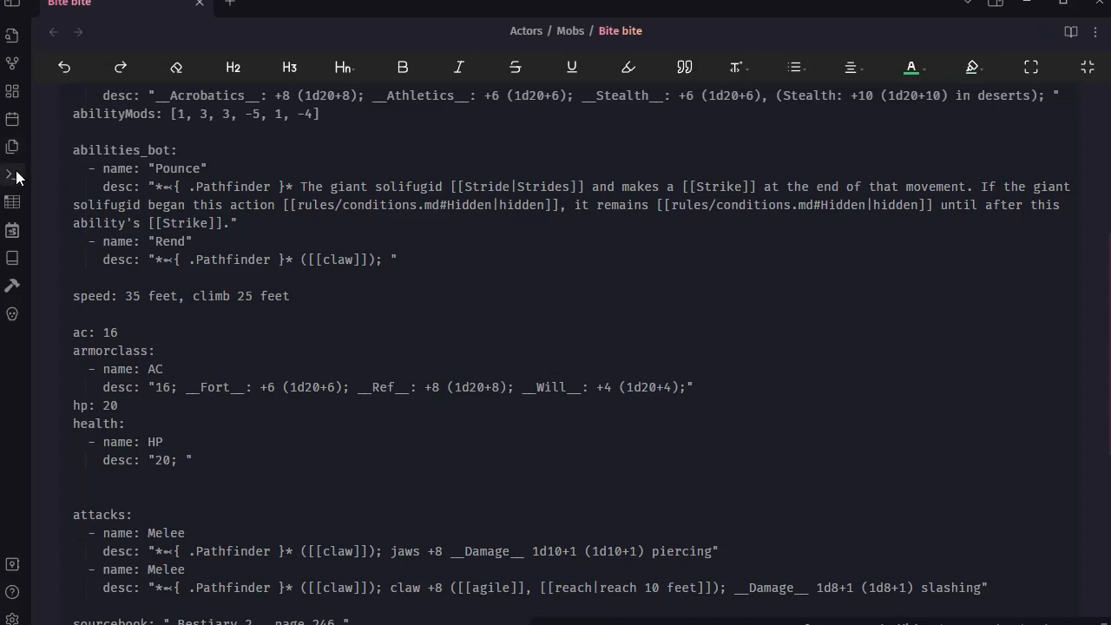
click(12, 4)
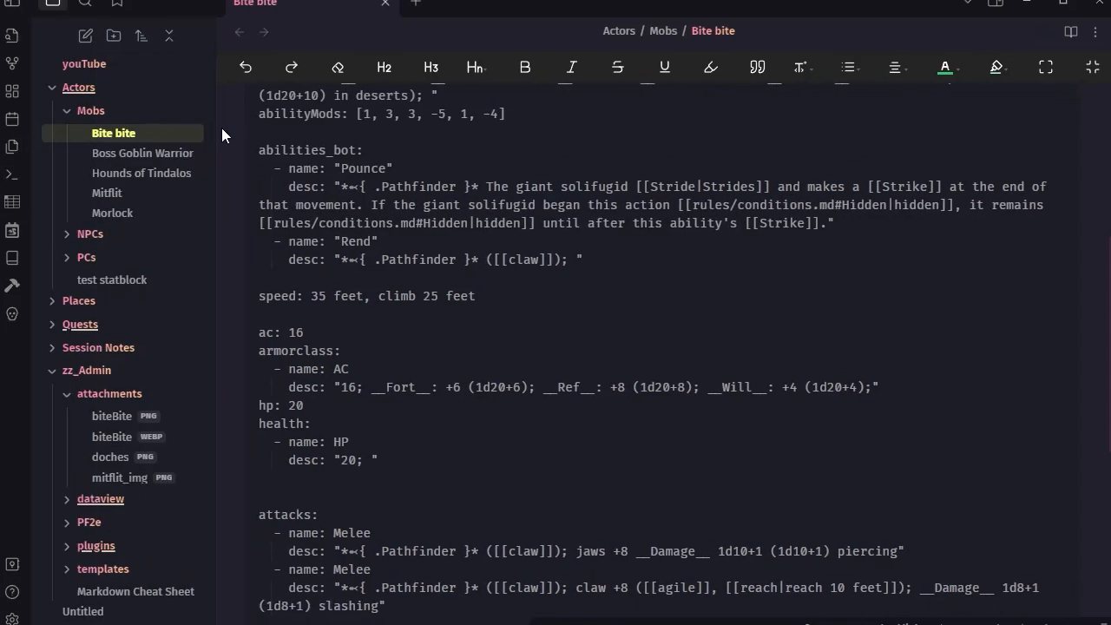
right_click(108, 416)
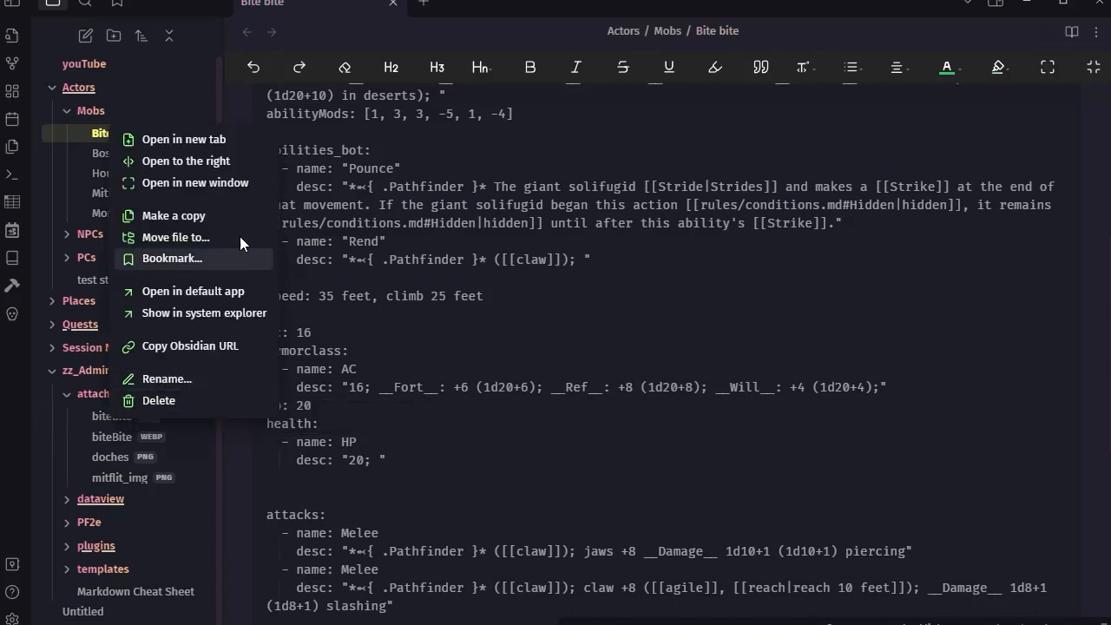
click(196, 162)
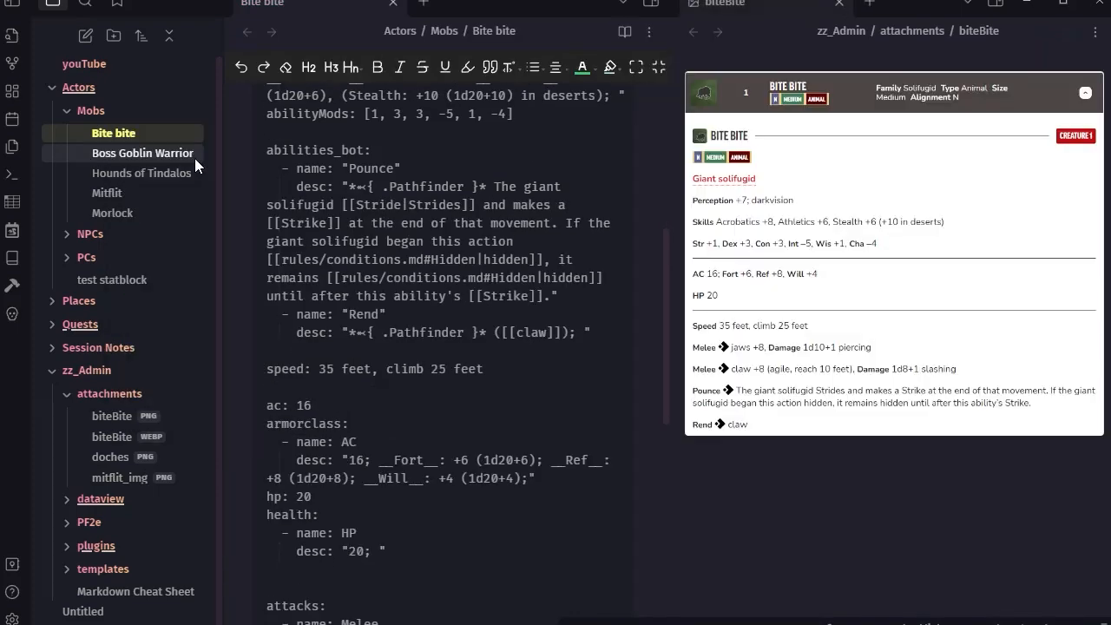
click(624, 33)
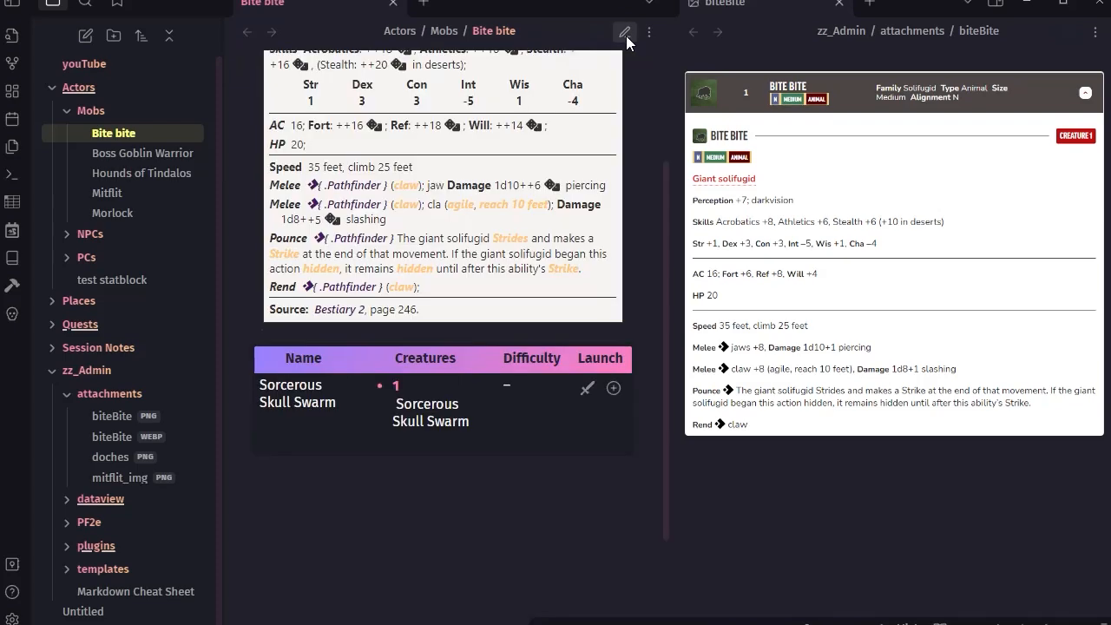
scroll(524, 366, up, 1)
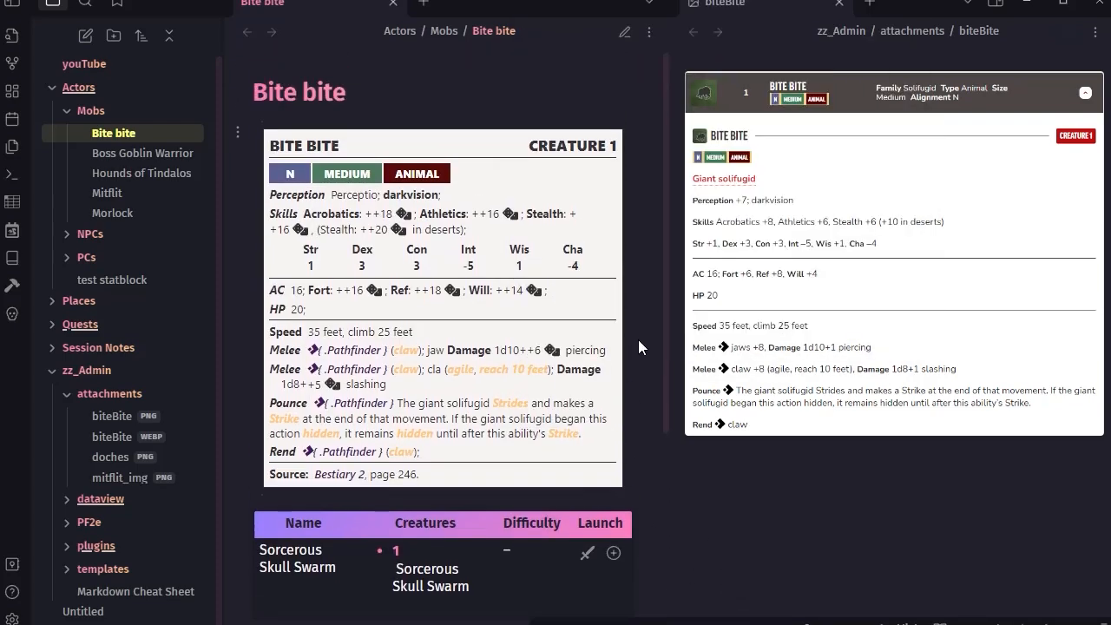
scroll(637, 340, down, 1)
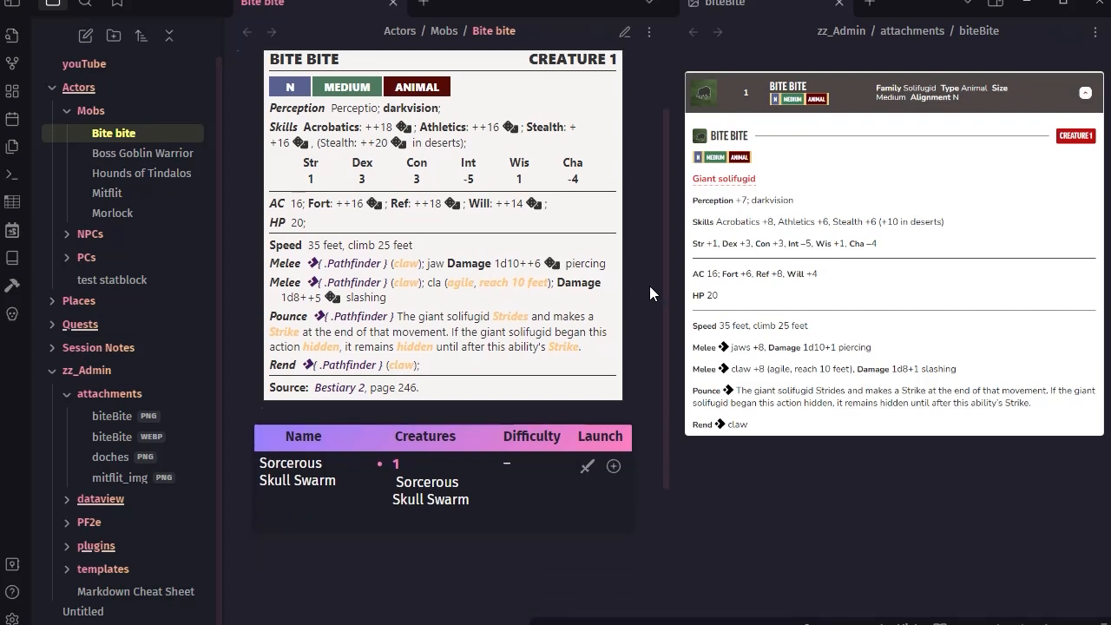
drag(665, 363, 670, 326)
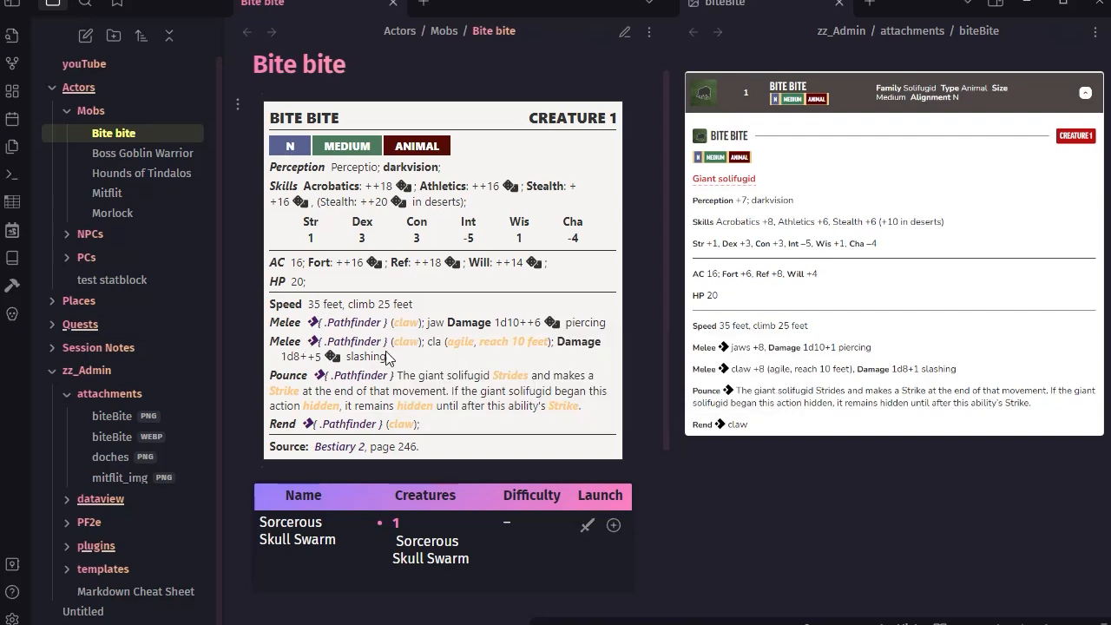
Remove "{ .Pathfinder }" after the action symbol in both Melee descriptions, keeping the surrounding asterisks.
click(625, 33)
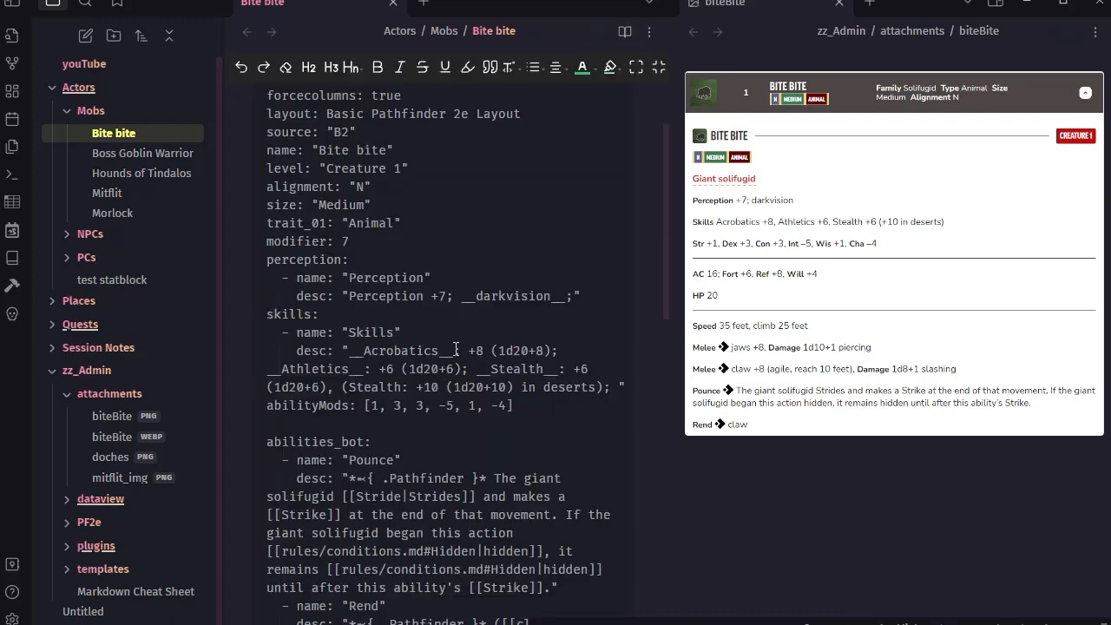
scroll(456, 349, down, 7)
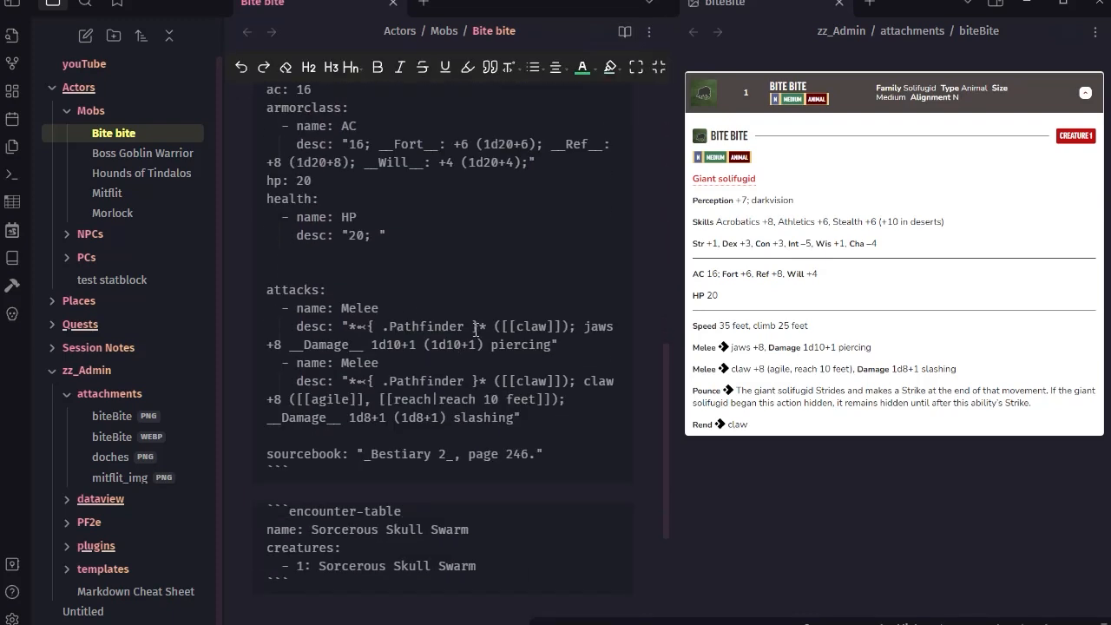
drag(488, 327, 373, 327)
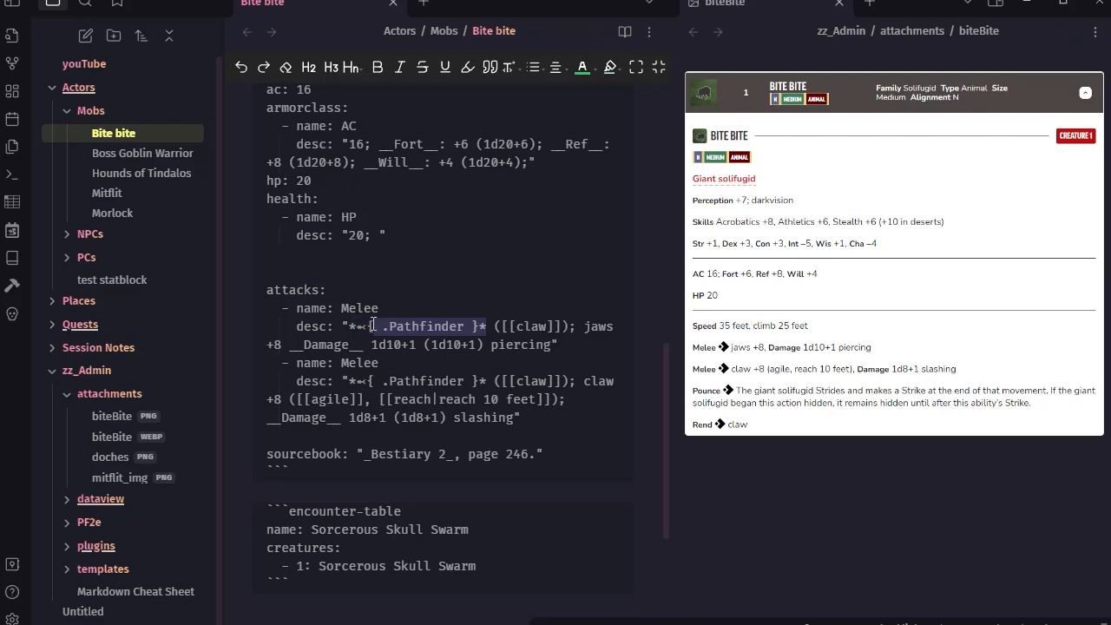
click(507, 329)
drag(478, 326, 370, 323)
key(BackSpace)
drag(479, 380, 361, 380)
key(BackSpace)
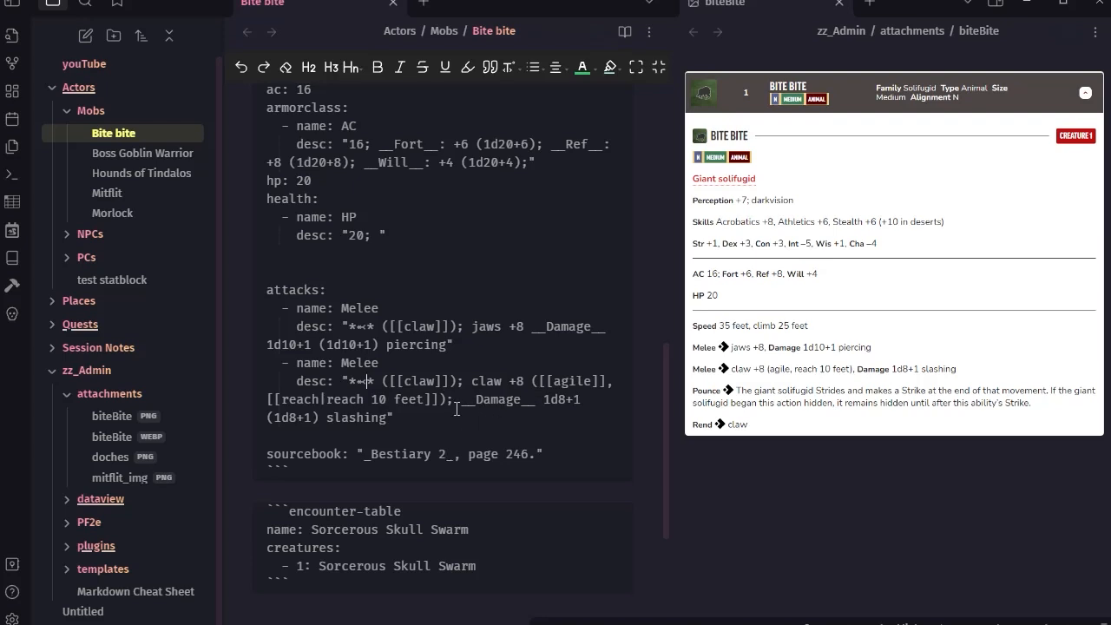
Remove "{ .Pathfinder }" after the action symbol in the Pounce and Rend descriptions, keeping the closing asterisk.
scroll(456, 408, up, 5)
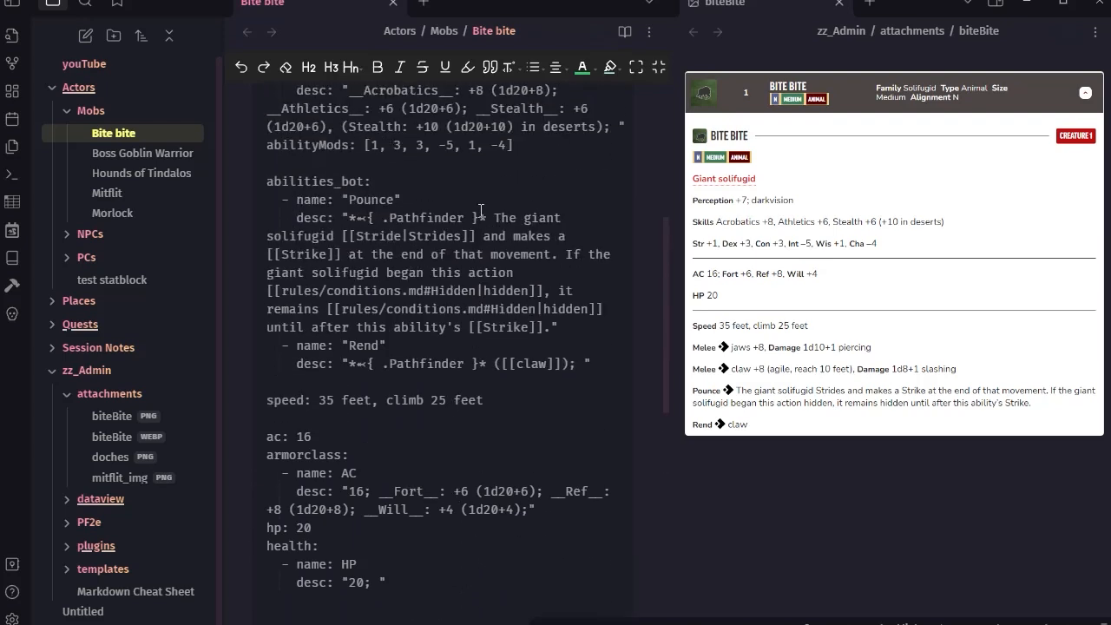
drag(480, 217, 365, 217)
key(BackSpace)
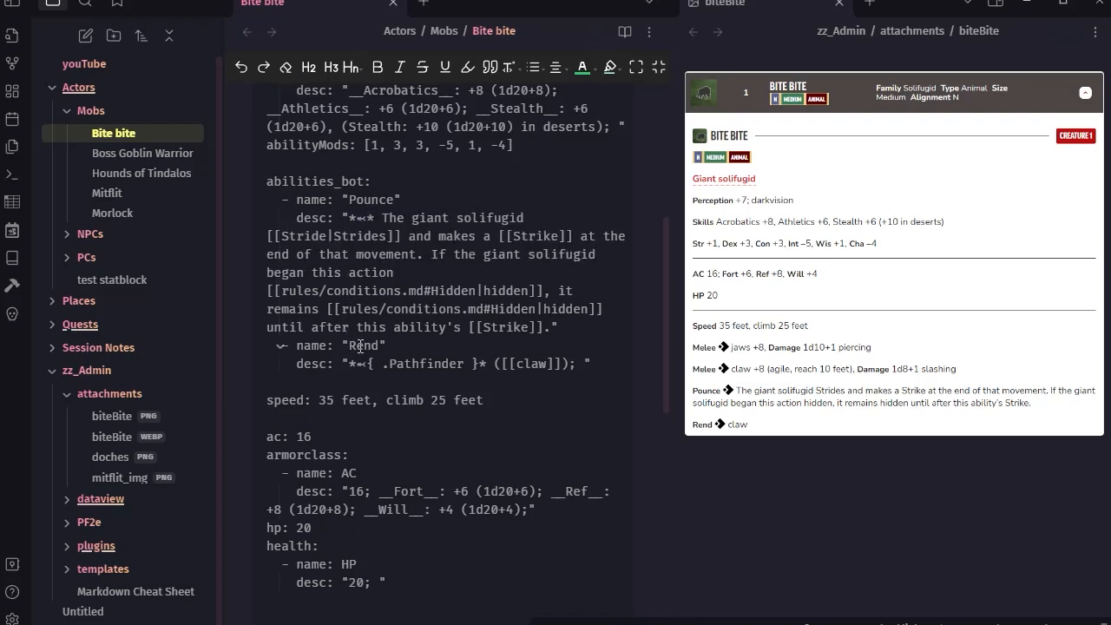
drag(369, 365, 482, 364)
key(BackSpace)
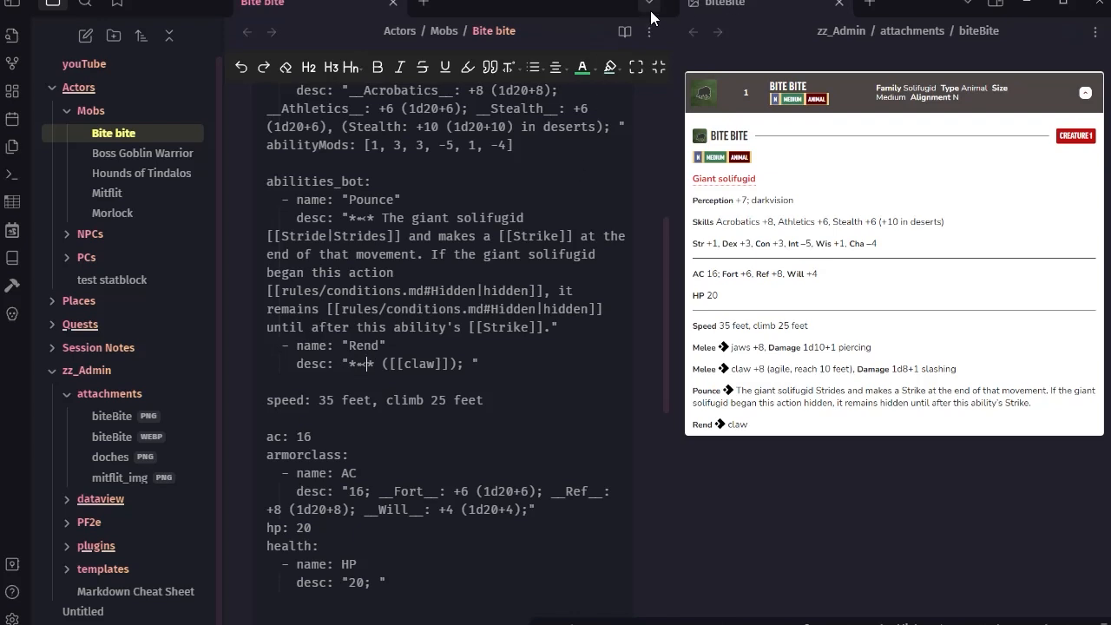
Check the Melee lines in reading view, and add an extra space before the claw link in the Rend description.
click(623, 33)
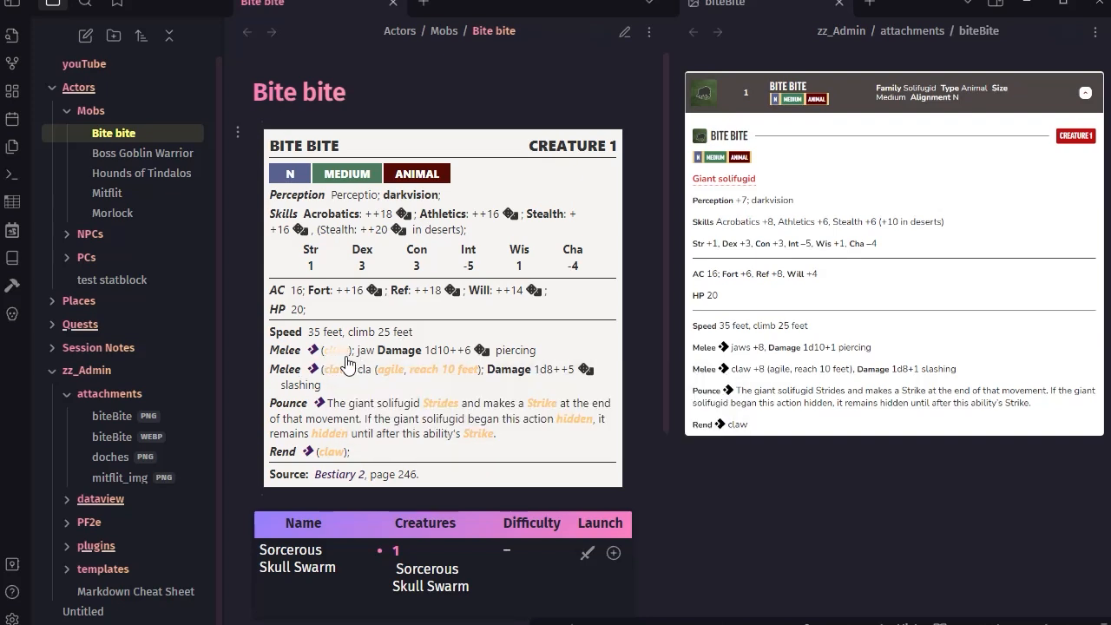
triple_click(372, 372)
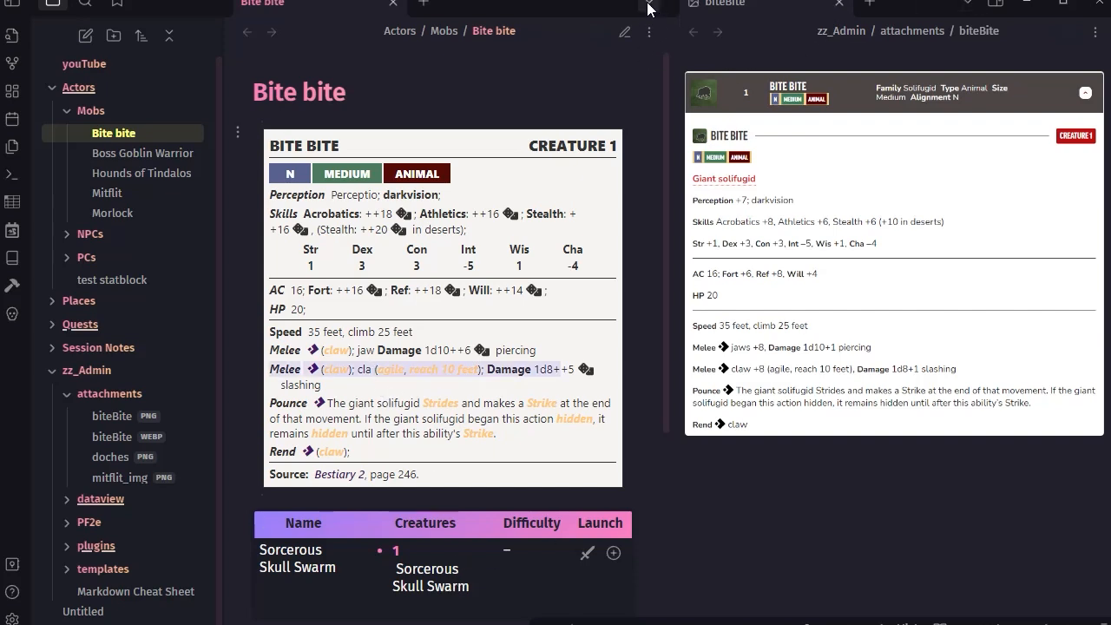
click(624, 33)
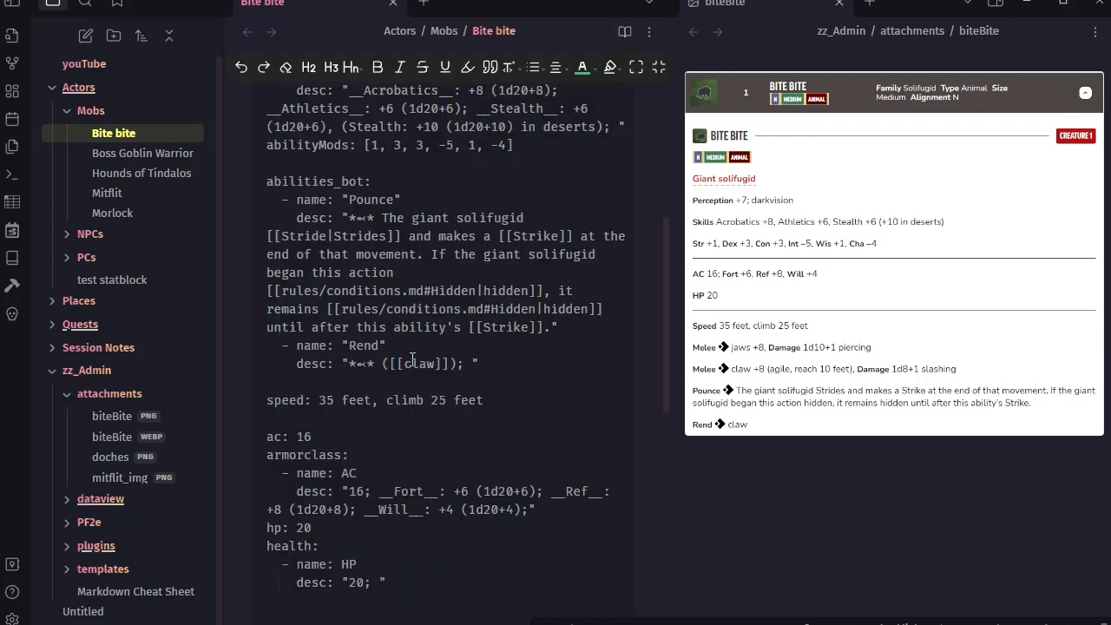
scroll(425, 293, down, 5)
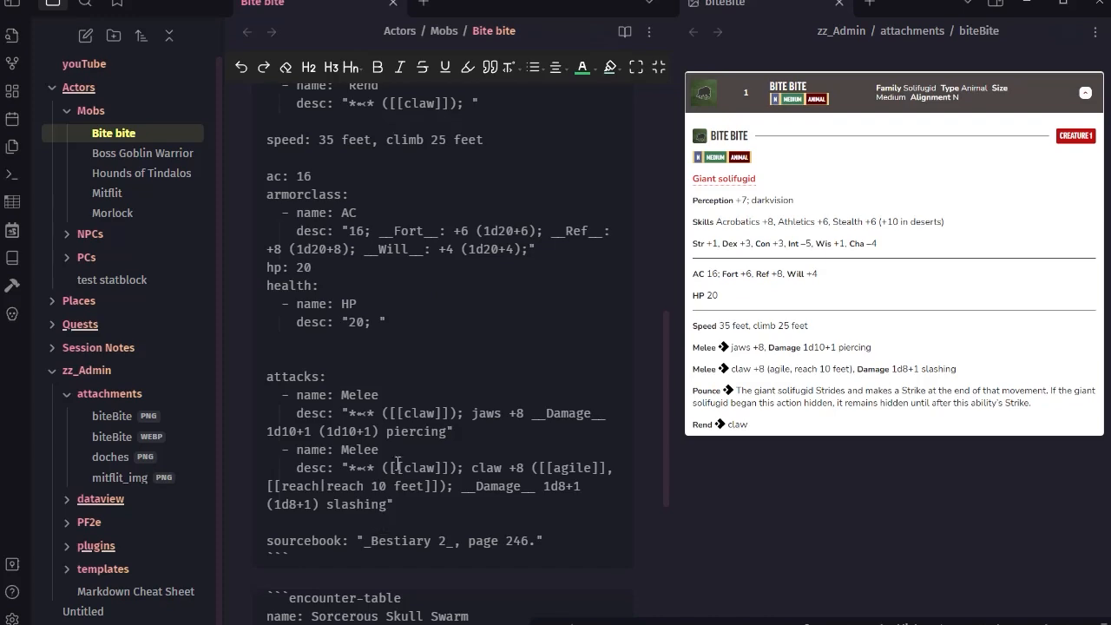
scroll(425, 295, up, 5)
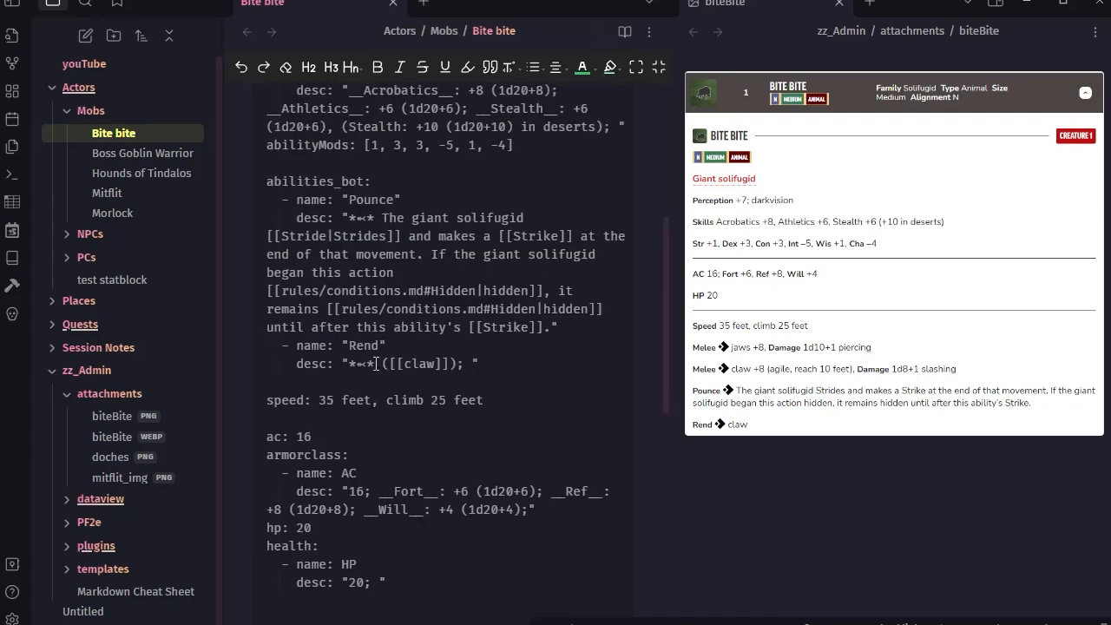
click(383, 363)
scroll(501, 322, up, 1)
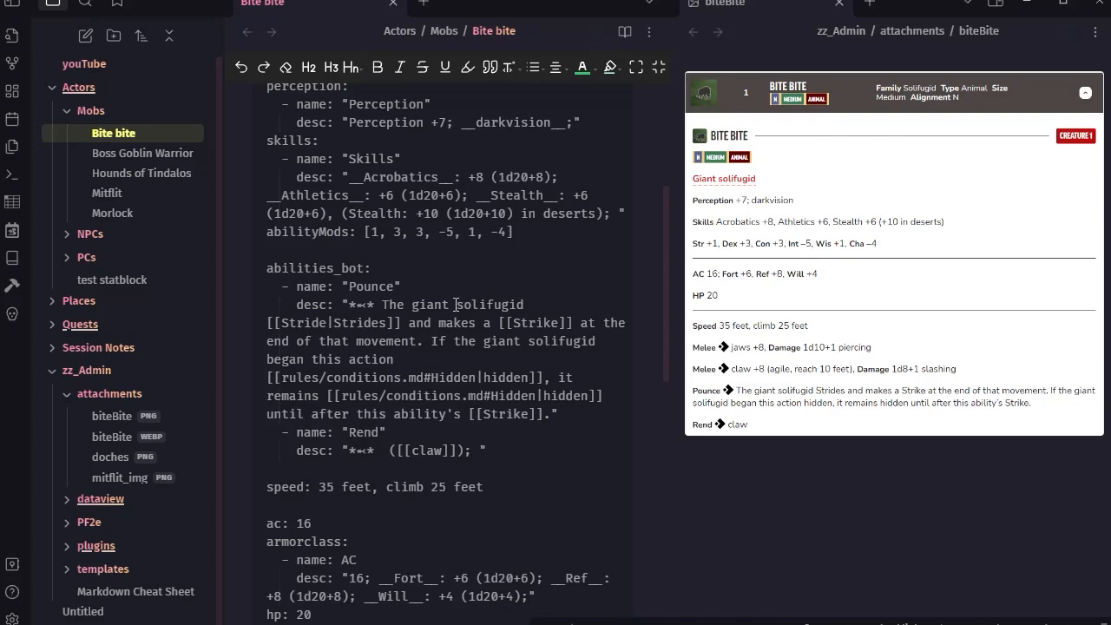
Change the link in the first Melee attack's description to [[jaw]].
scroll(483, 383, down, 4)
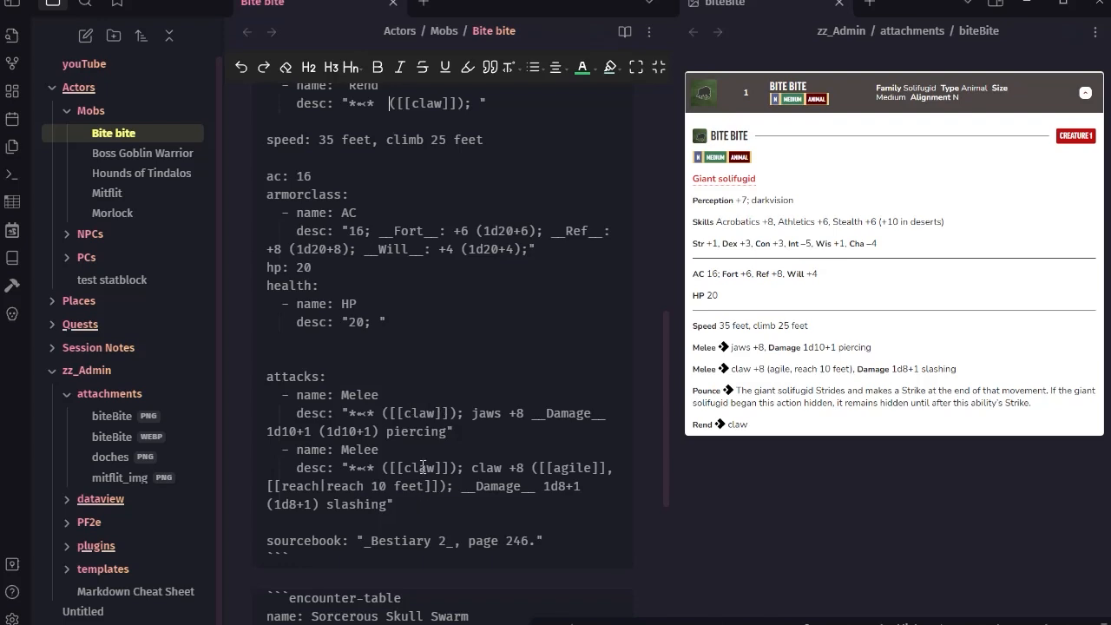
drag(405, 413, 437, 407)
text(ja)
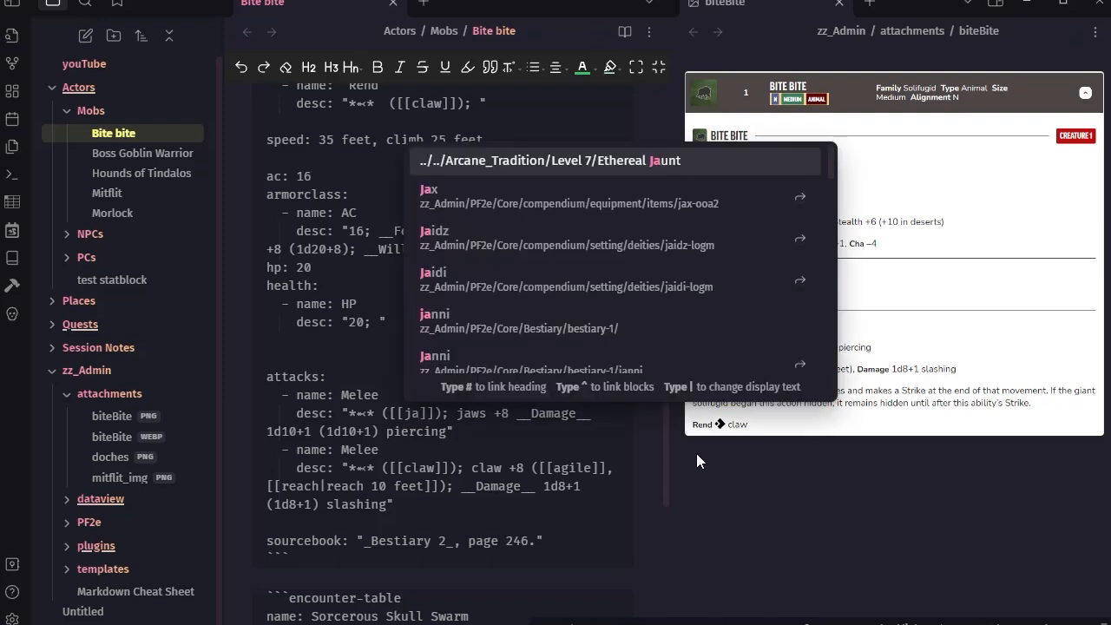
text(w)
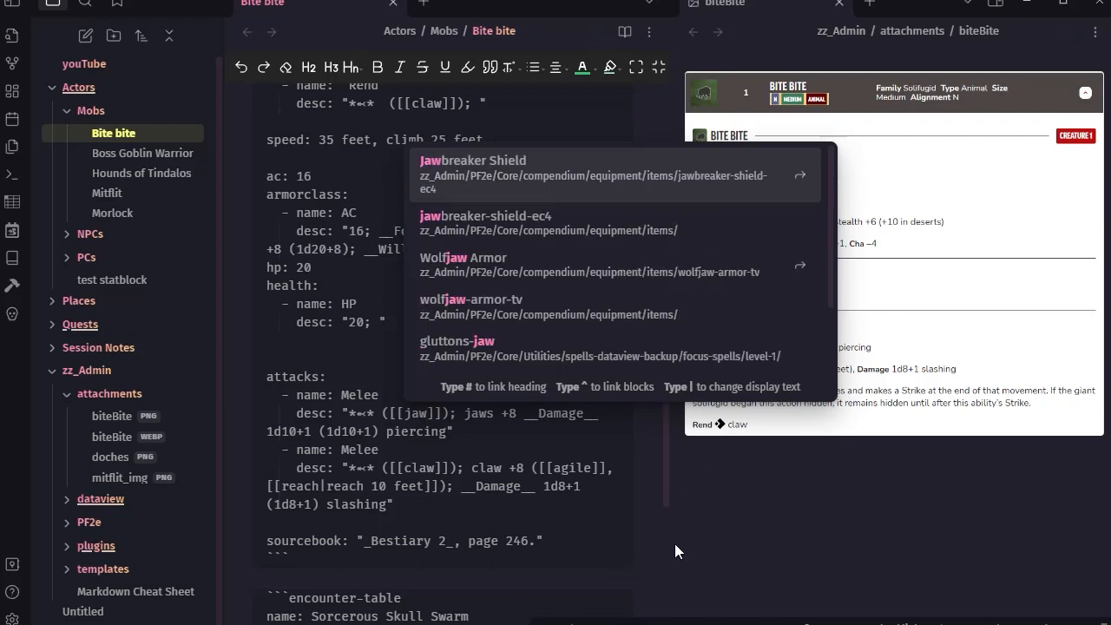
key(Escape)
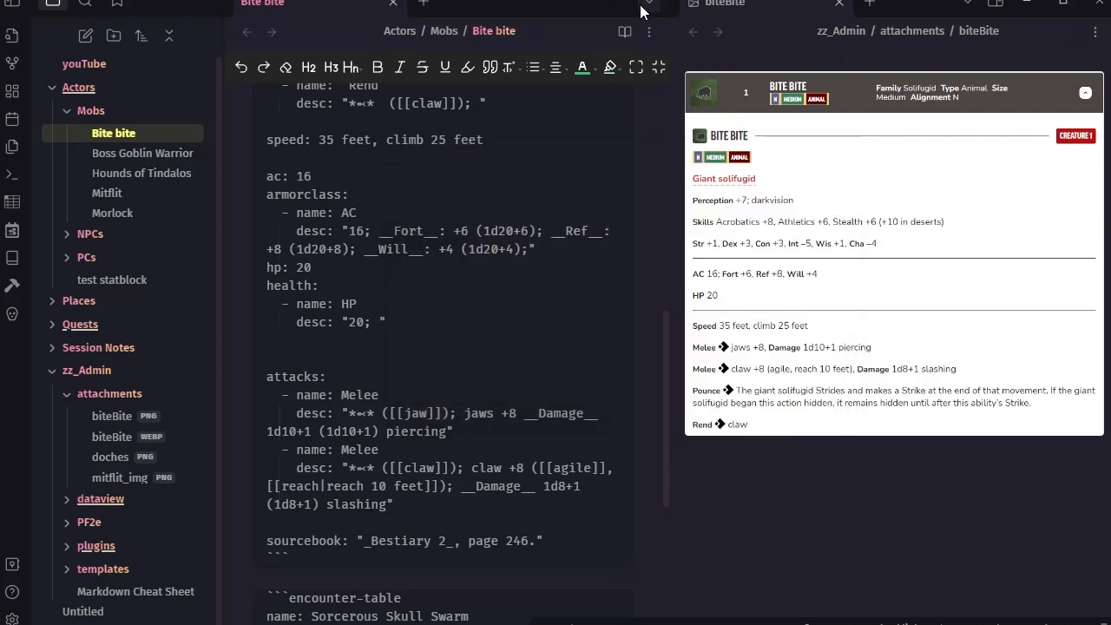
Check the rendered Melee lines, and add an extra space before +8 in both the jaws and claw descriptions.
click(624, 32)
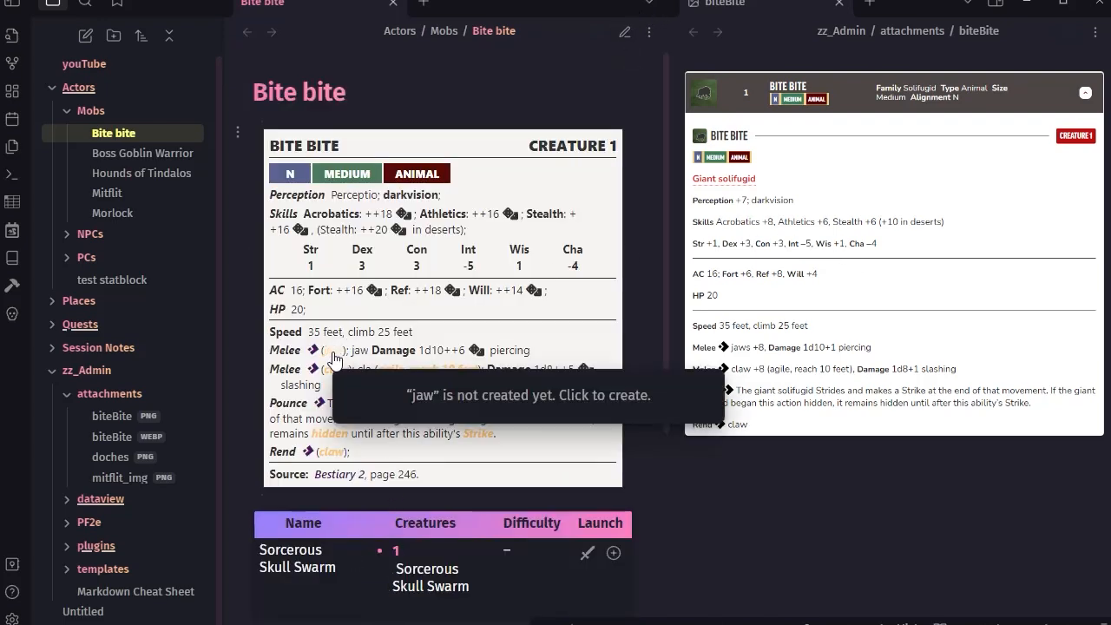
drag(352, 351, 367, 349)
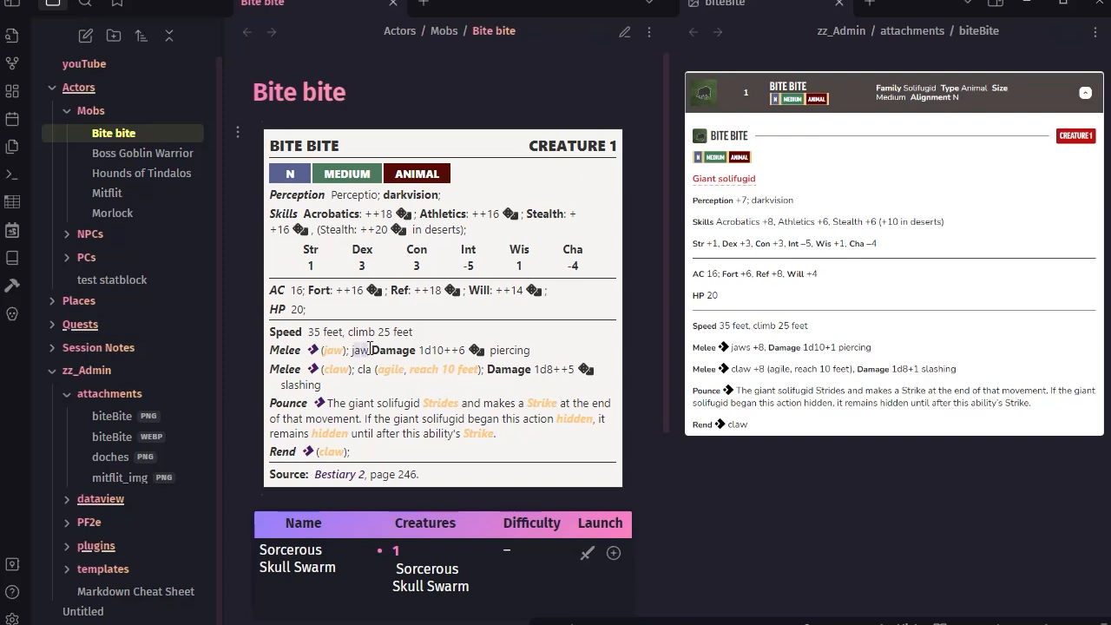
click(371, 369)
click(623, 32)
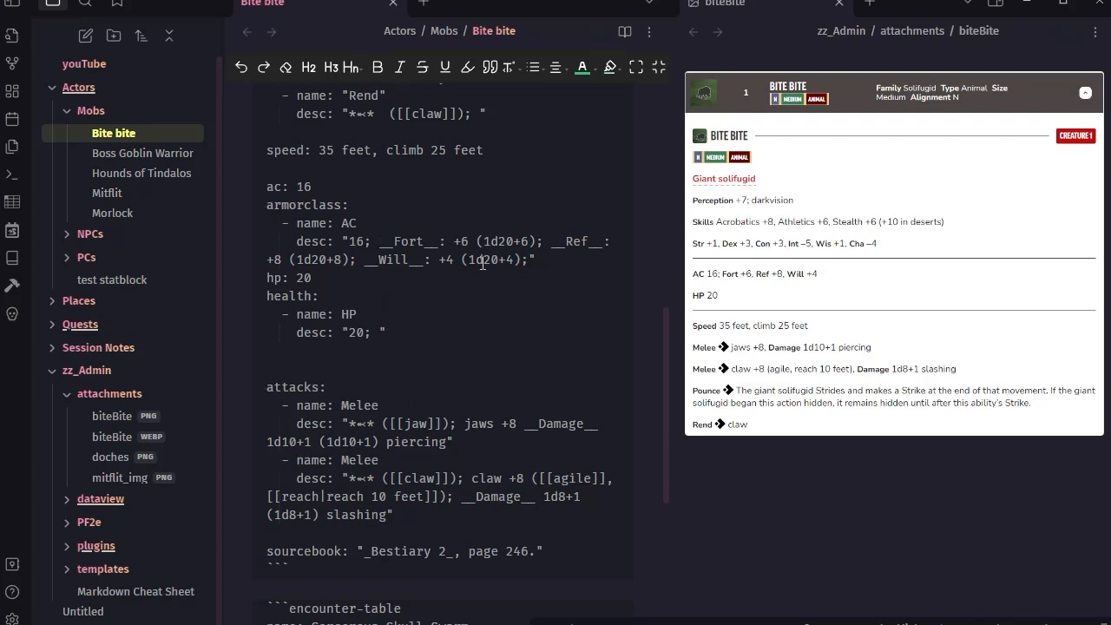
scroll(481, 254, down, 2)
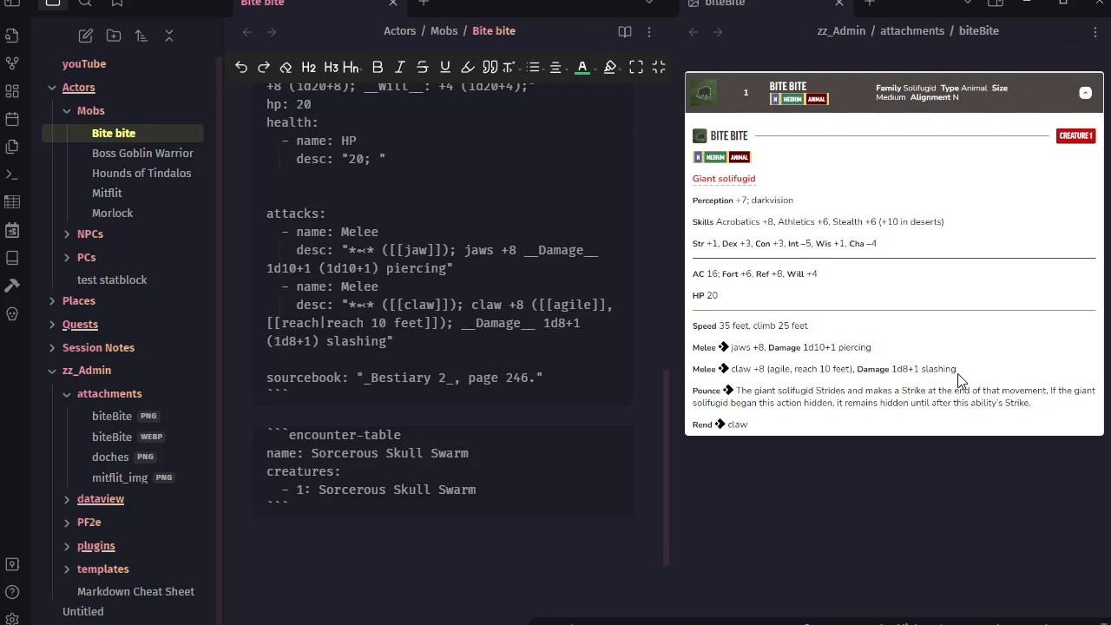
click(500, 254)
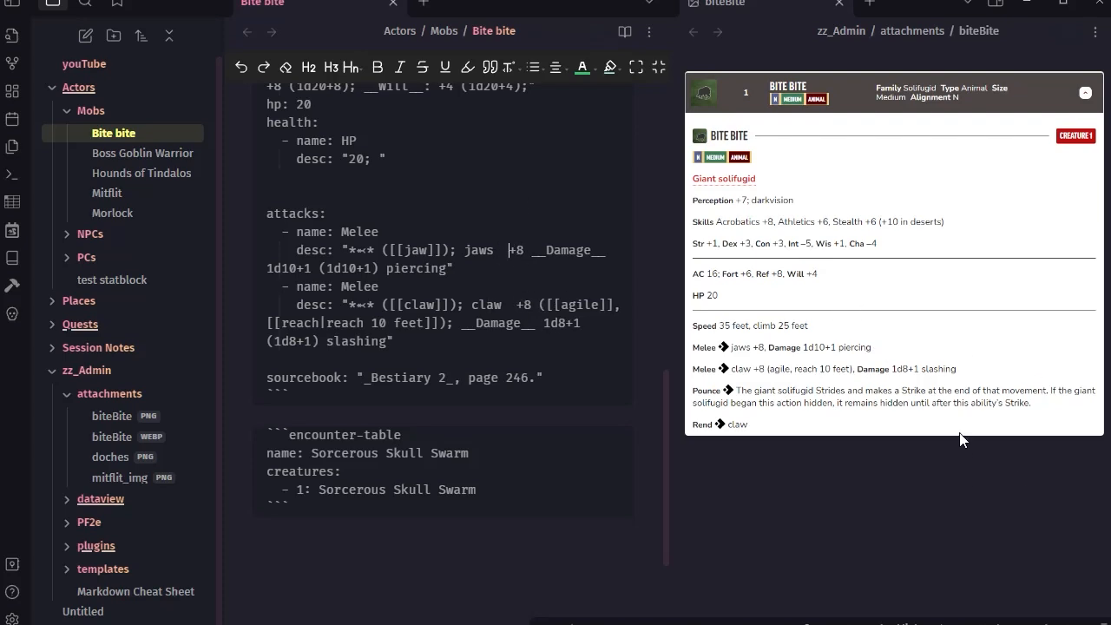
View the Bite bite note in reading view and review the rendered attacks and abilities.
click(625, 32)
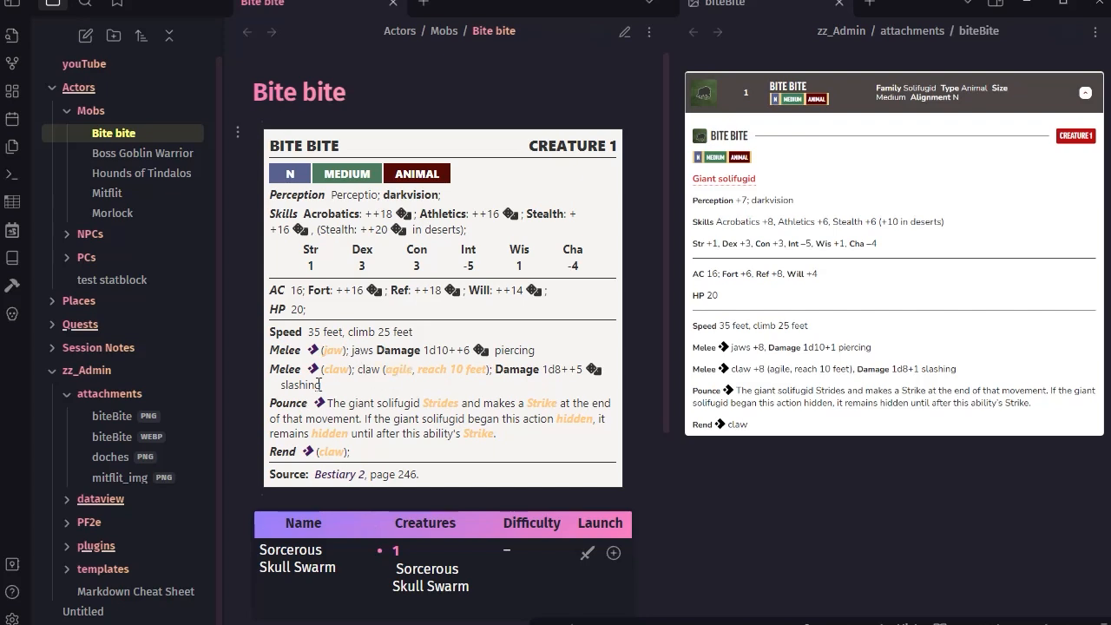
mouse_move(468, 433)
mouse_move(482, 361)
scroll(625, 214, down, 1)
scroll(625, 214, up, 1)
Open the Mitflit note in a new tab and look through its rendered statblock.
click(104, 133)
middle_click(116, 200)
click(449, 4)
scroll(577, 248, down, 6)
scroll(574, 256, down, 5)
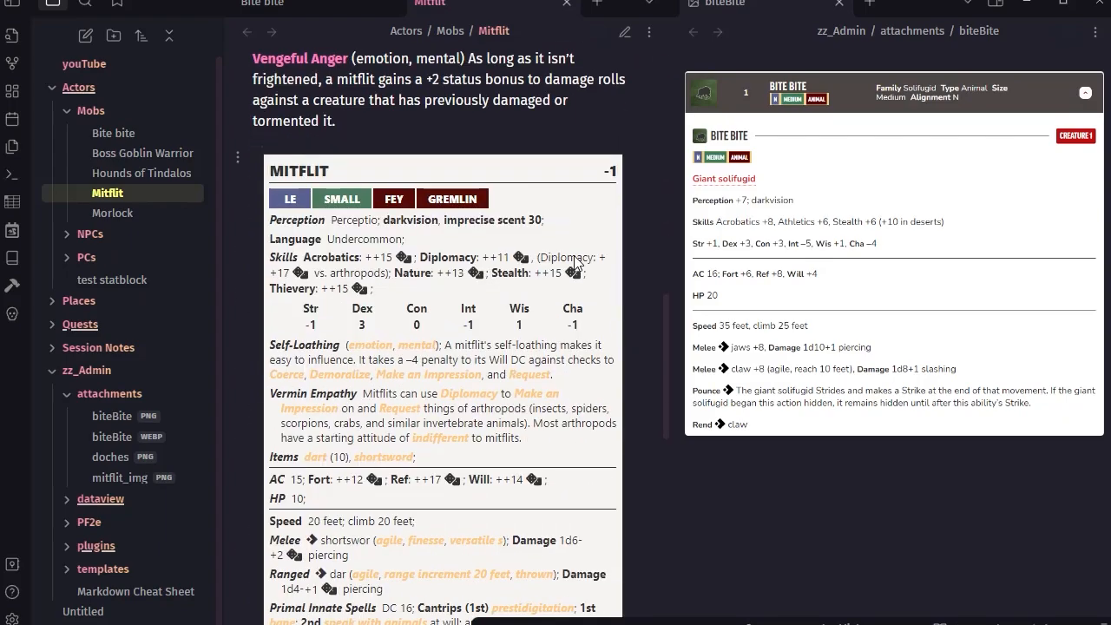
Copy the line "token: mitflit_img.png" from the source of the Mitflit statblock, and close that note.
scroll(574, 255, up, 8)
click(624, 31)
scroll(520, 322, down, 10)
scroll(525, 321, up, 4)
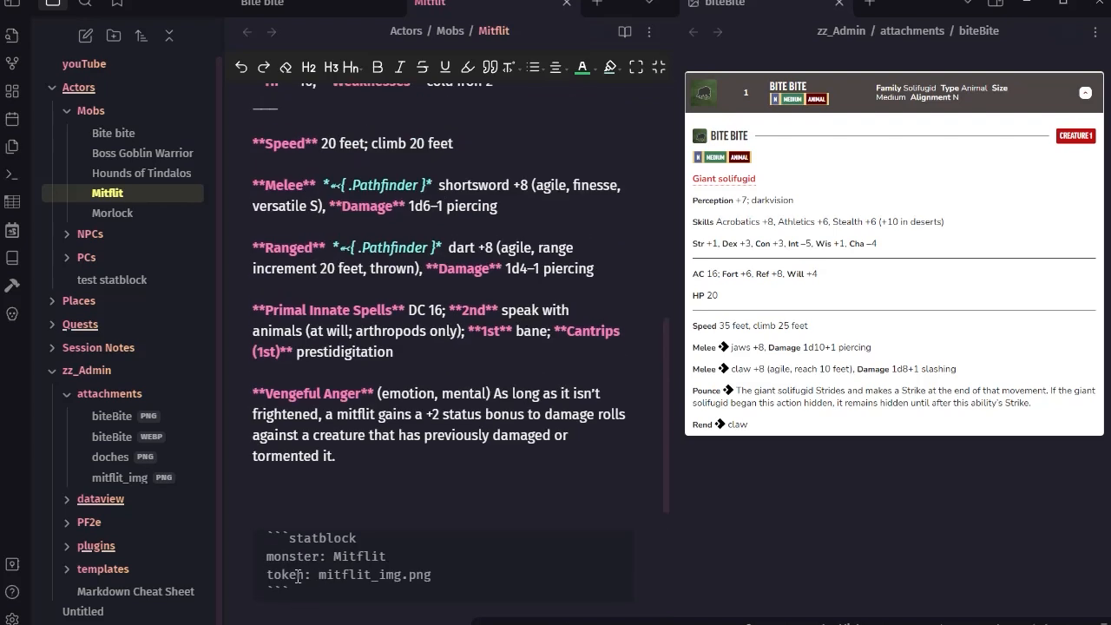
drag(267, 574, 446, 578)
key(ctrl+c)
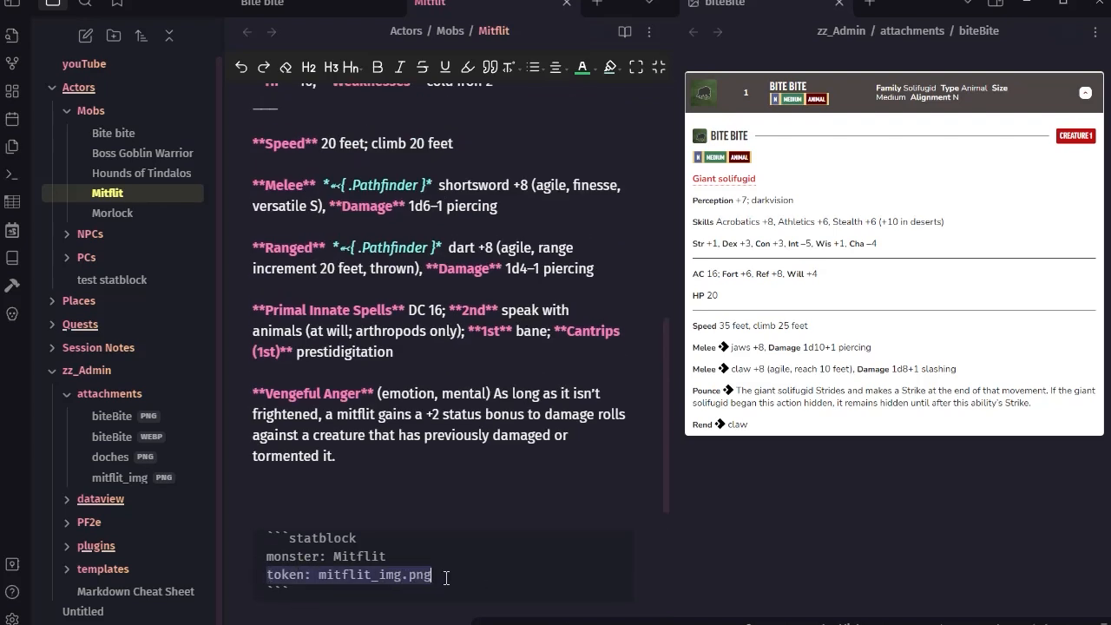
click(565, 3)
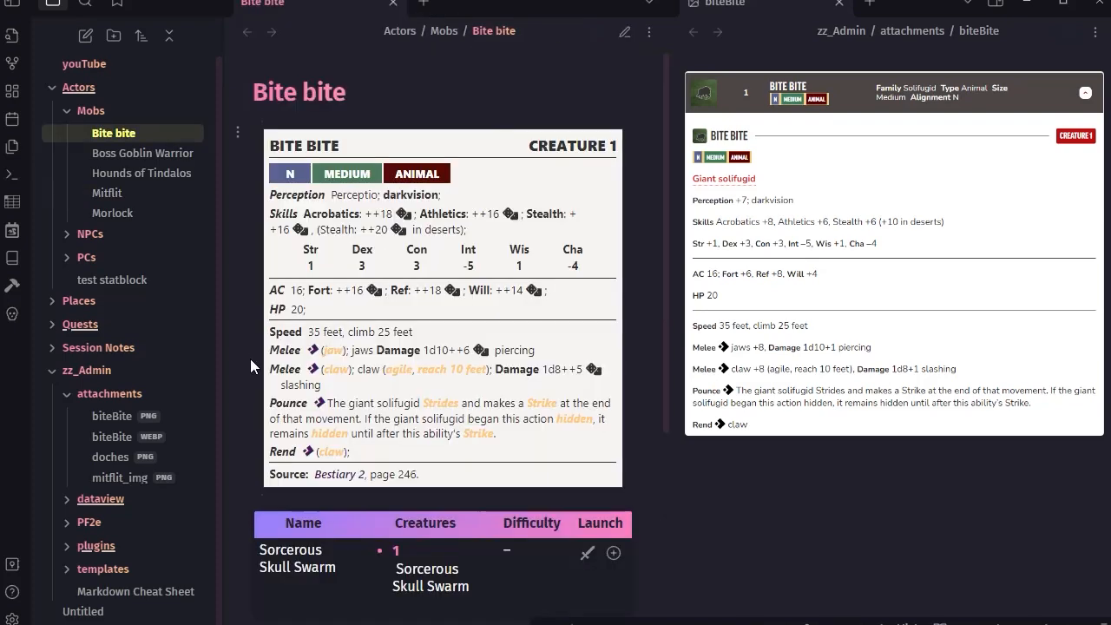
Return to the source of the Bite bite note and insert a new line above the sourcebook field.
click(624, 32)
scroll(361, 534, down, 2)
scroll(361, 534, down, 10)
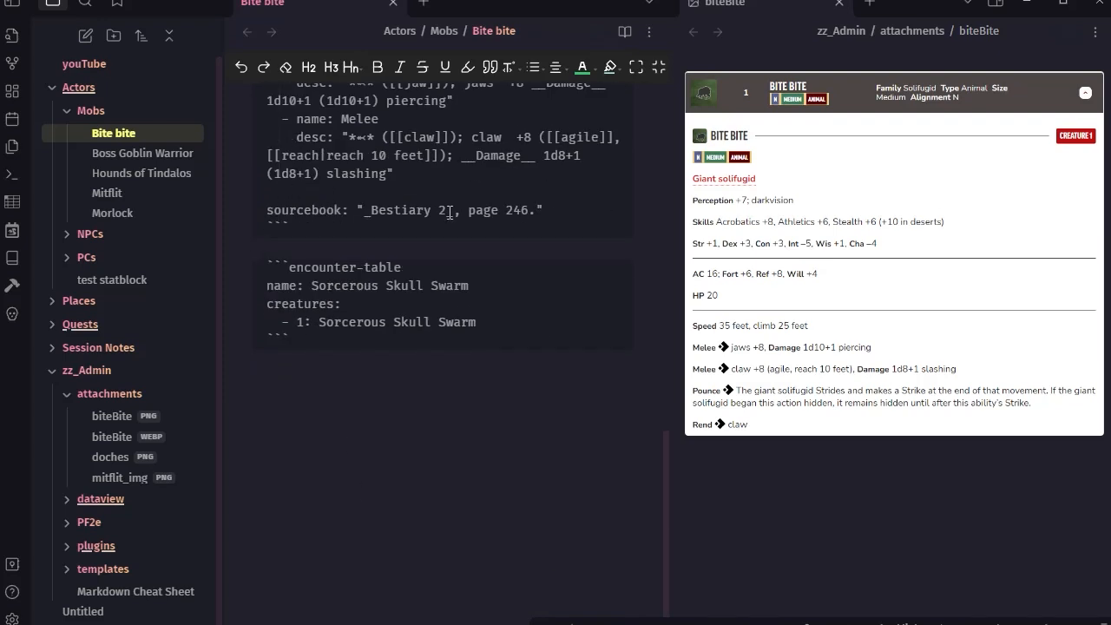
key(Return)
text(creature:)
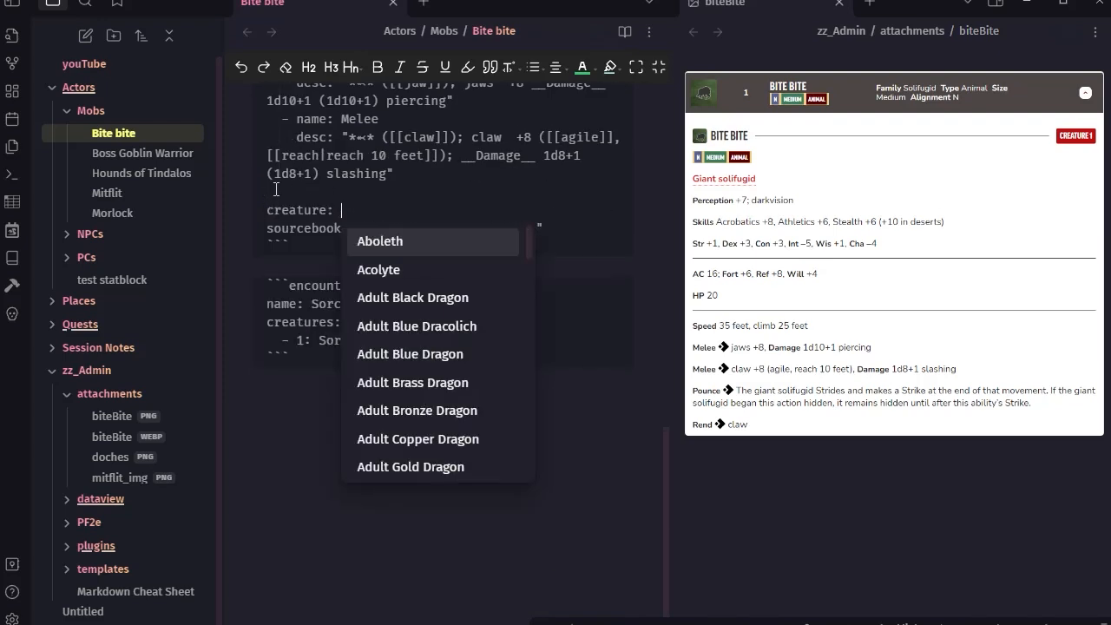
key(BackSpace)
key(BackSpace)
key(BackSpace)
key(BackSpace)
key(BackSpace)
key(BackSpace)
key(BackSpace)
key(BackSpace)
key(BackSpace)
key(BackSpace)
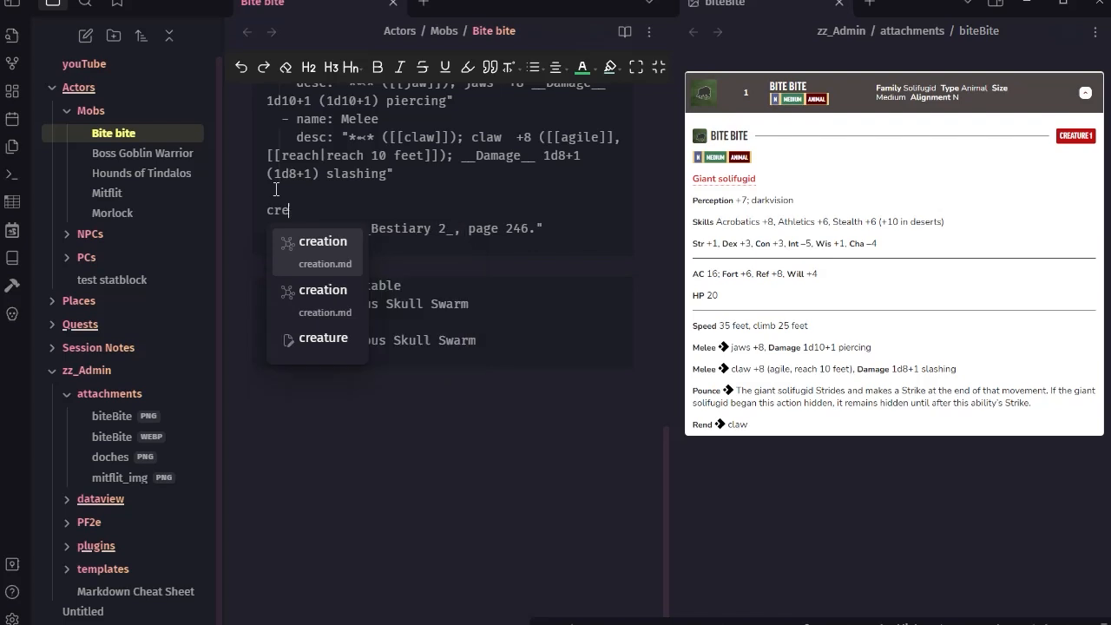
key(Up)
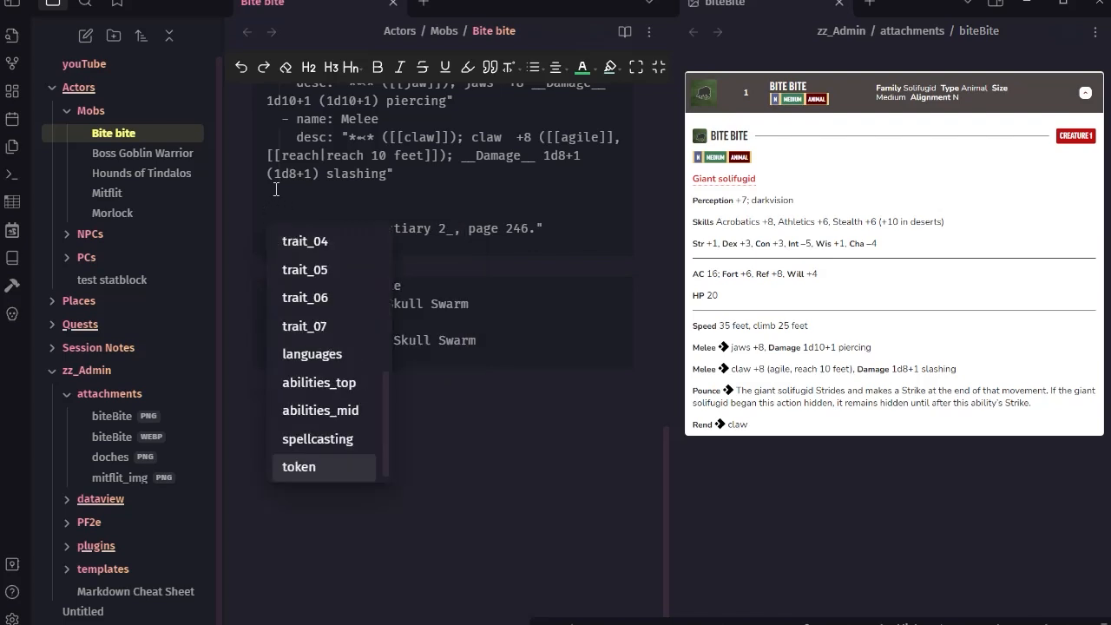
Paste the copied token line above the sourcebook field, leaving a blank line between them.
click(300, 197)
key(Return)
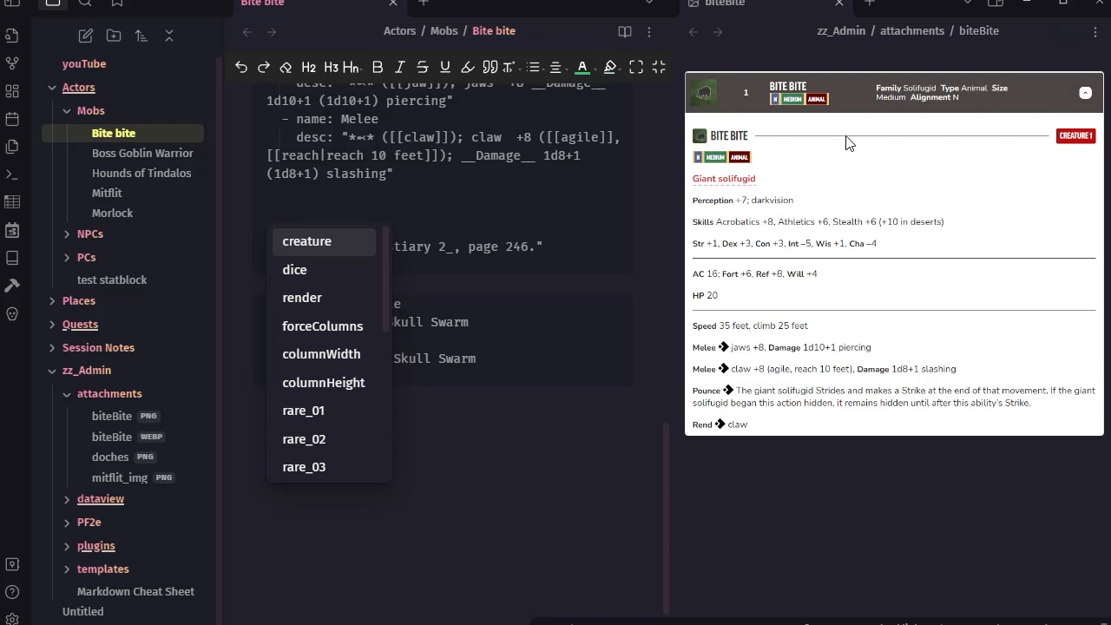
key(ctrl+v)
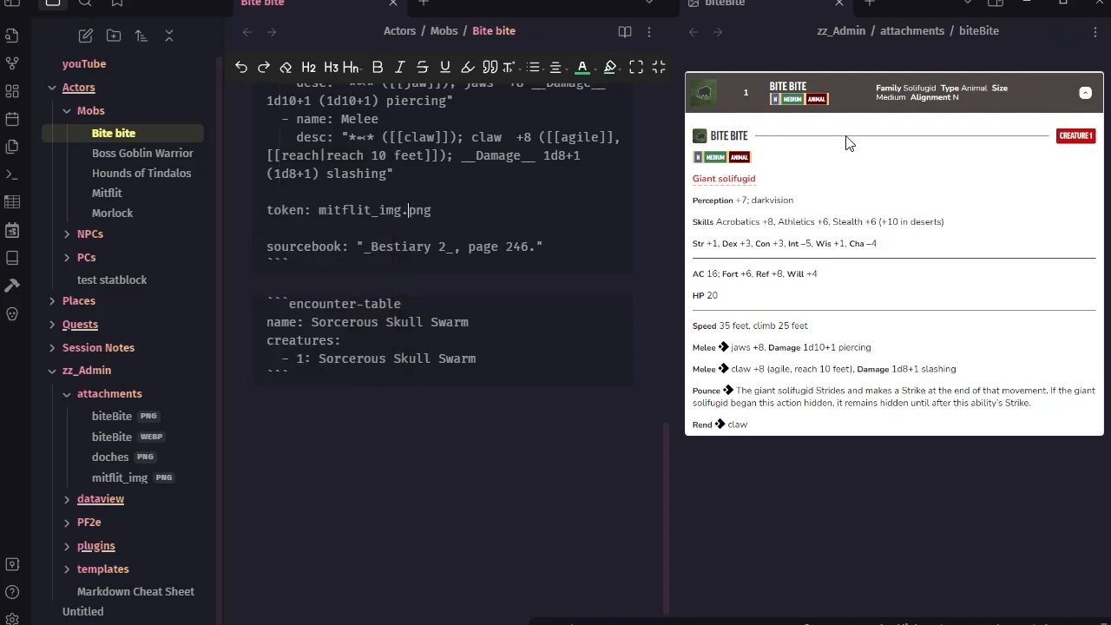
Replace "mitflit_img" in the token's file name with "Bitebite".
key(shift+Left)
key(shift+Left)
key(shift+Left)
key(shift+Left)
key(shift+Left)
key(shift+Left)
key(shift+Left)
key(shift+Left)
key(shift+Left)
key(shift+Left)
key(shift+Left)
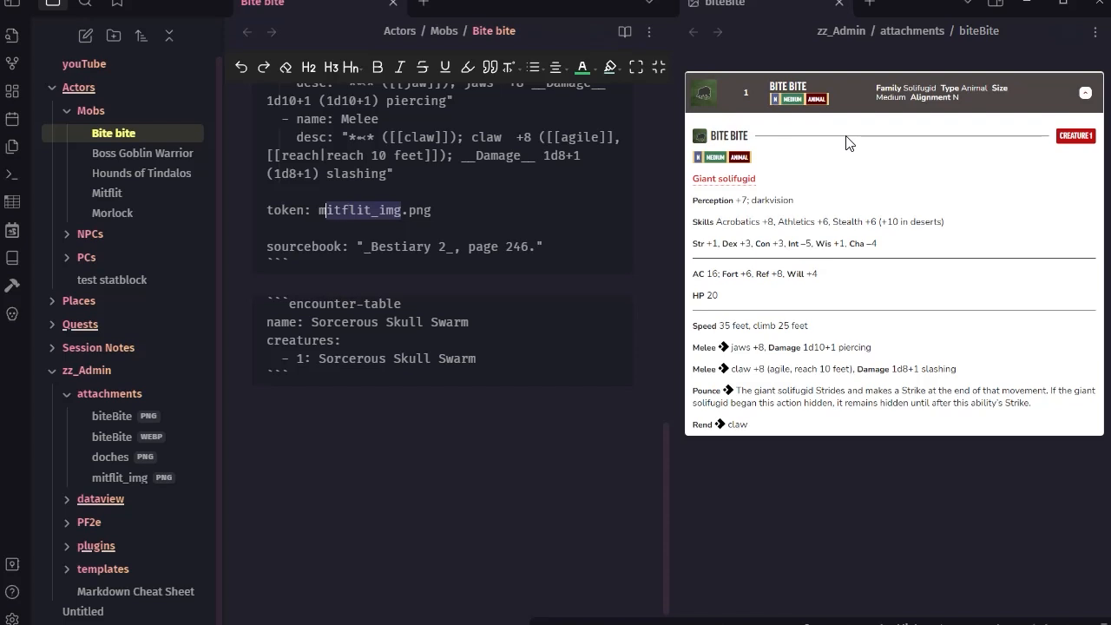
text(bi)
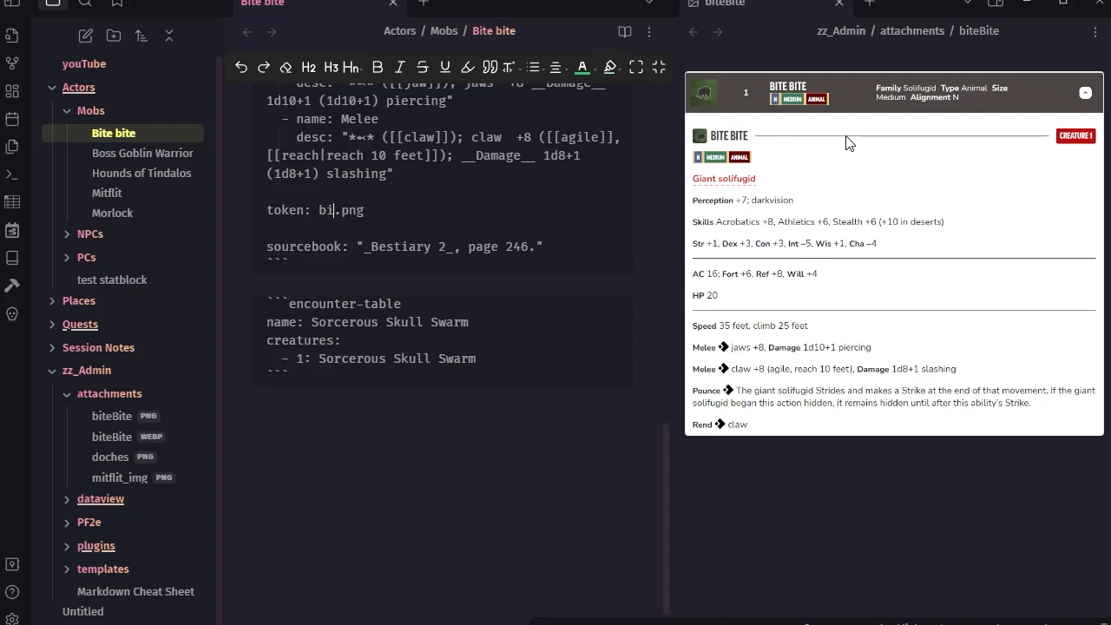
key(Escape)
key(BackSpace)
key(BackSpace)
text(Bite)
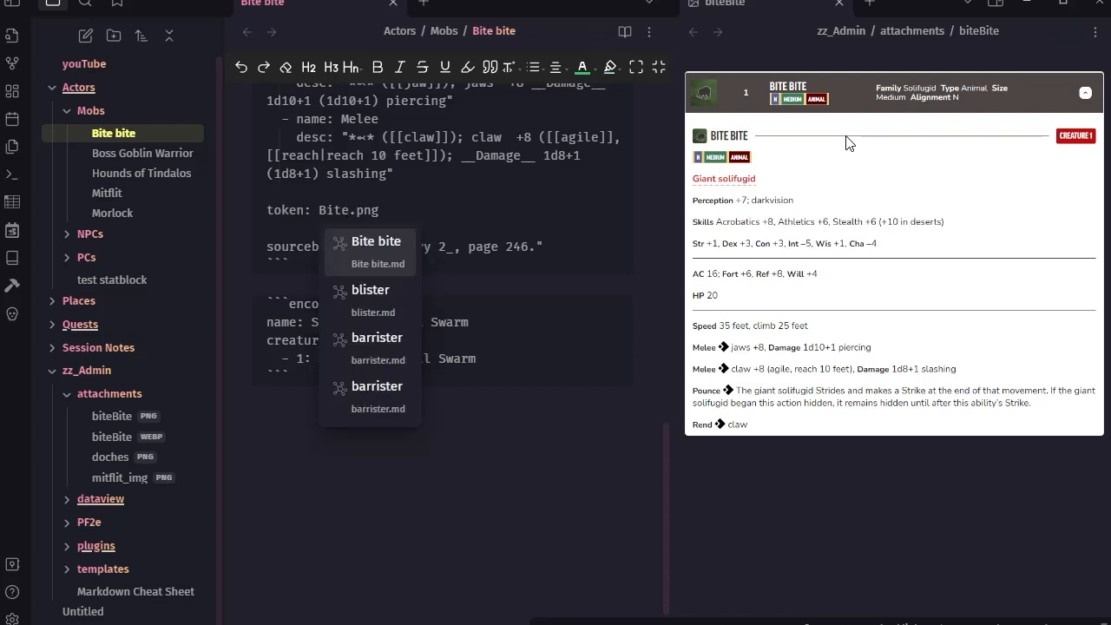
text(bite)
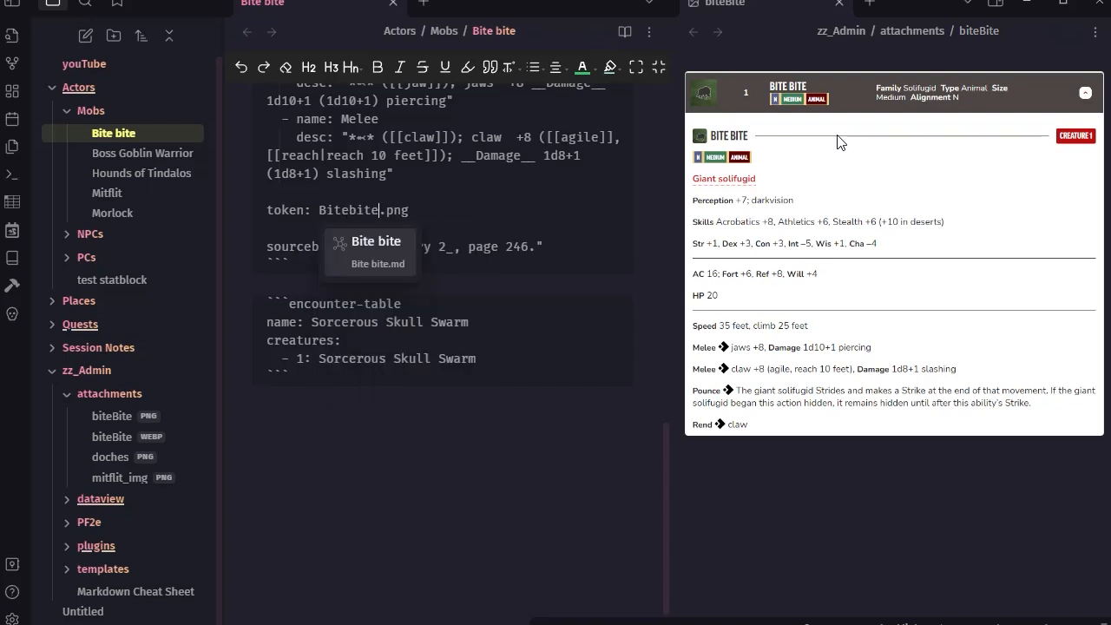
Correct the capitalisation of the token's file name to "biteBite" and change its extension to webp.
click(356, 209)
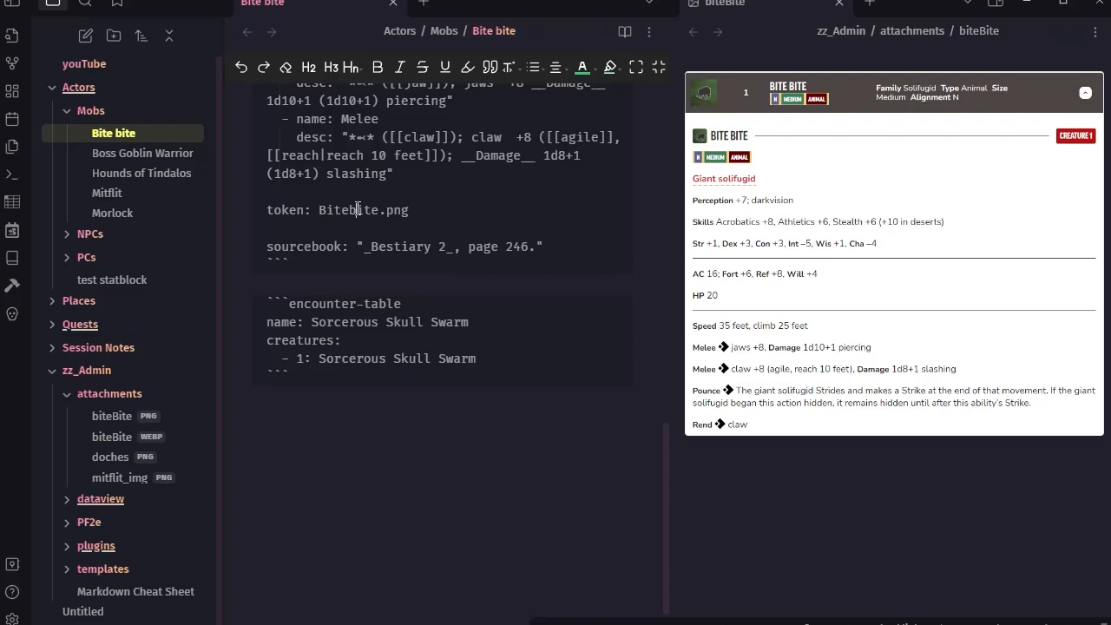
key(BackSpace)
text(B)
key(Left)
key(Left)
key(Left)
key(Delete)
text(b)
double_click(396, 210)
text(web)
View the note in reading view and examine the creature image and its file name caption in the statblock.
scroll(568, 265, down, 4)
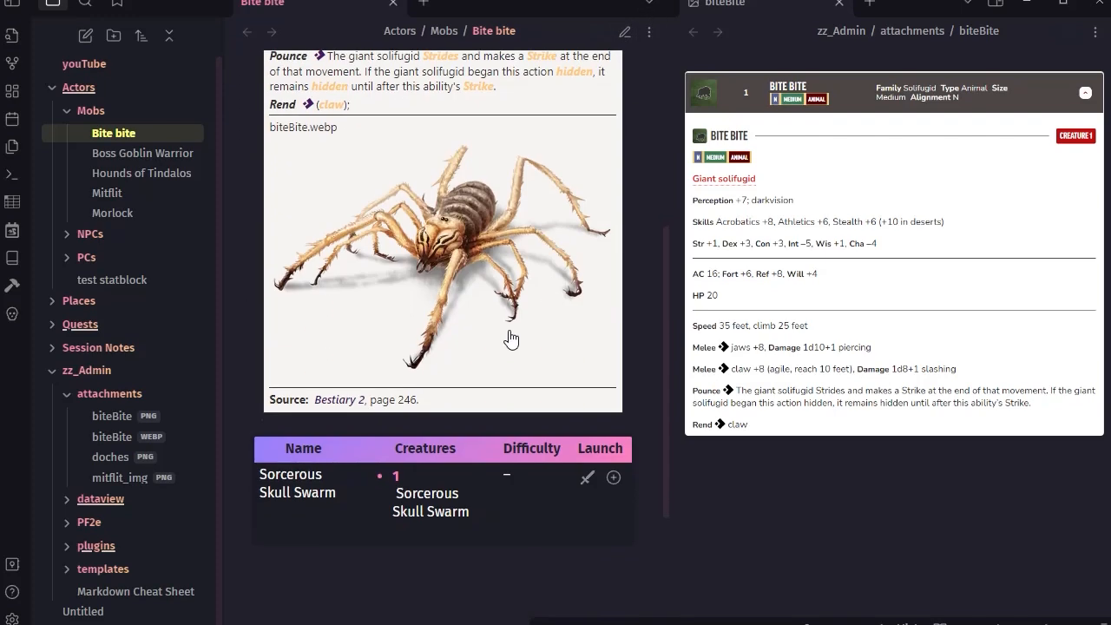
scroll(400, 317, up, 1)
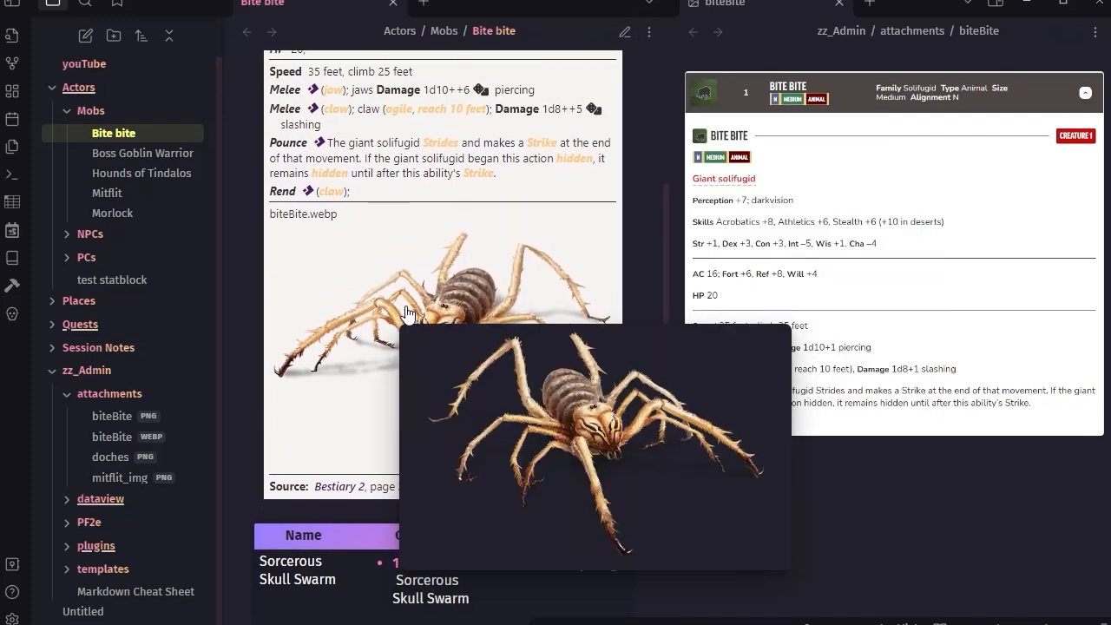
drag(270, 215, 356, 218)
scroll(533, 340, up, 4)
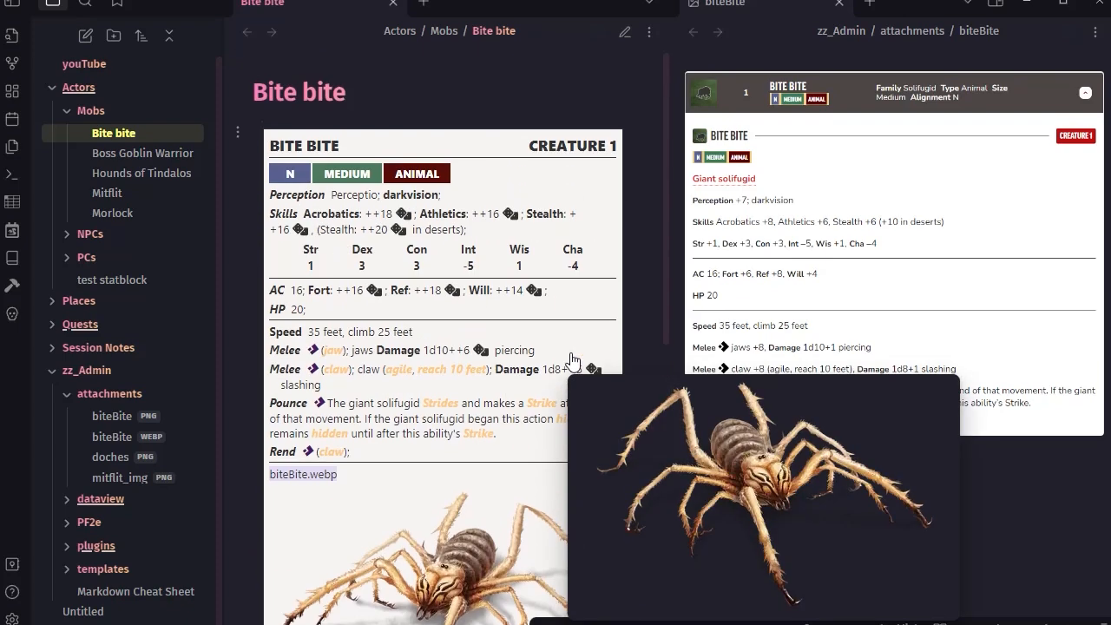
scroll(537, 364, down, 4)
scroll(536, 371, up, 4)
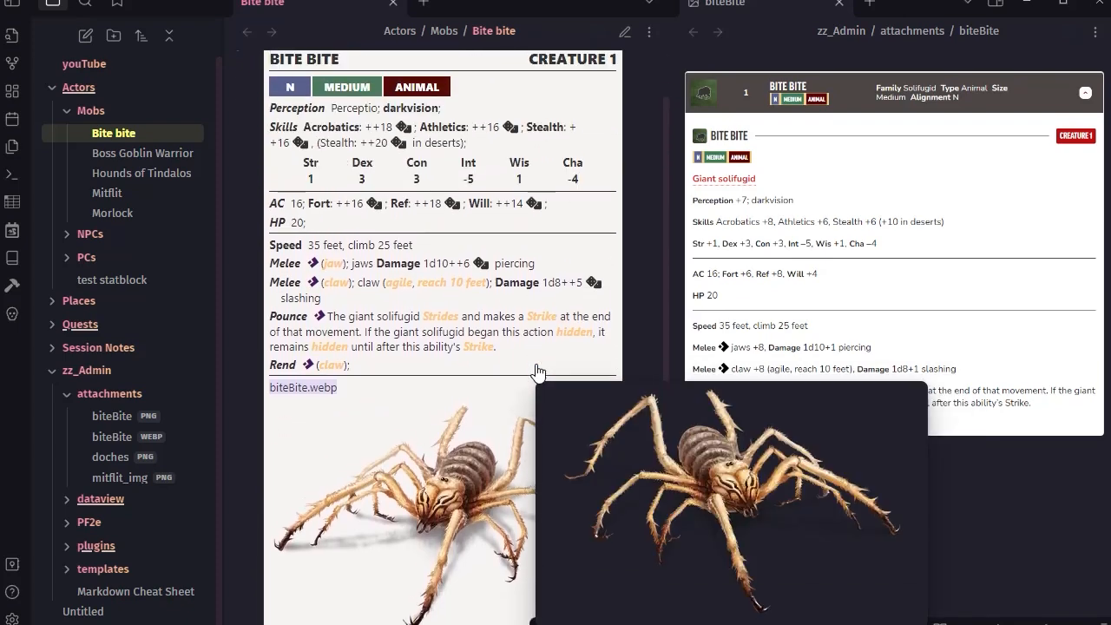
Look past the statblock to the encounter table, then open the plugins note and highlight the initiative tracker entry.
scroll(485, 417, down, 4)
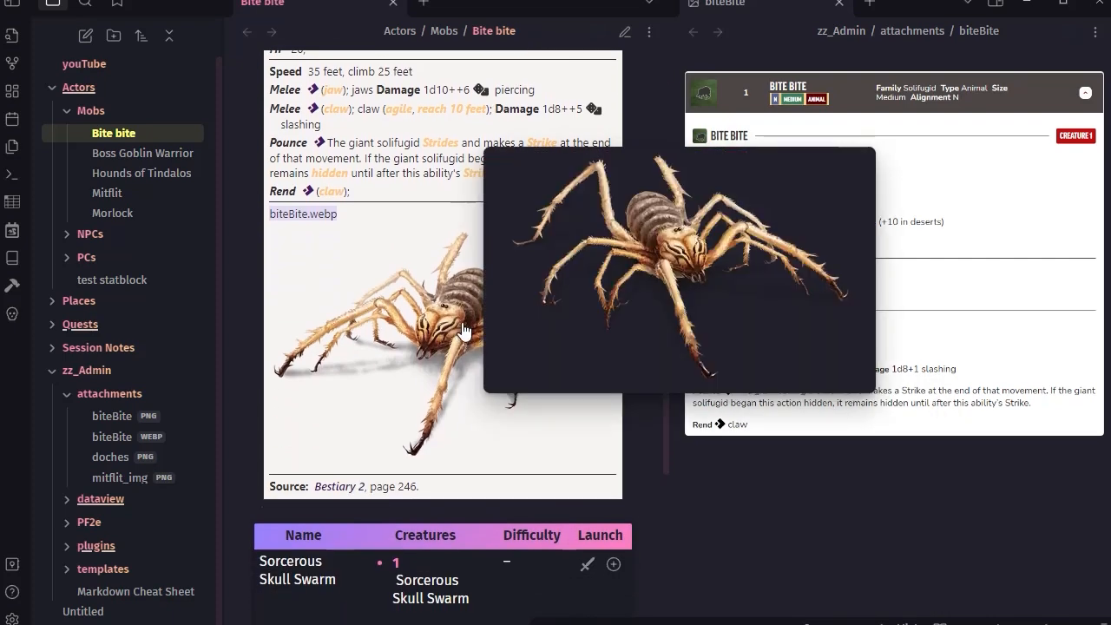
click(102, 551)
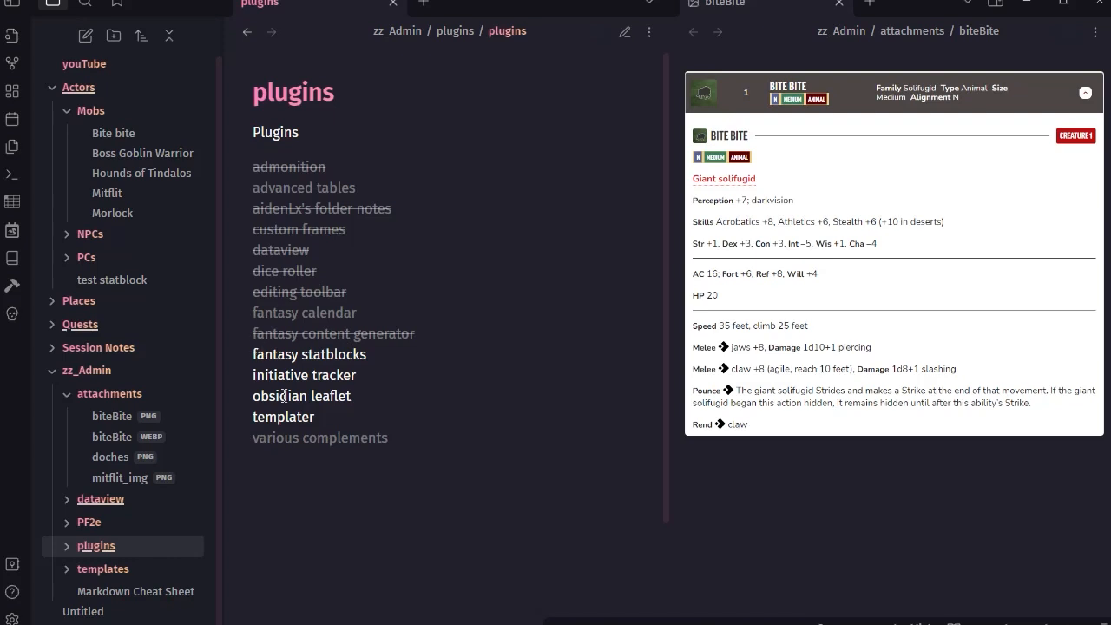
drag(252, 372, 381, 378)
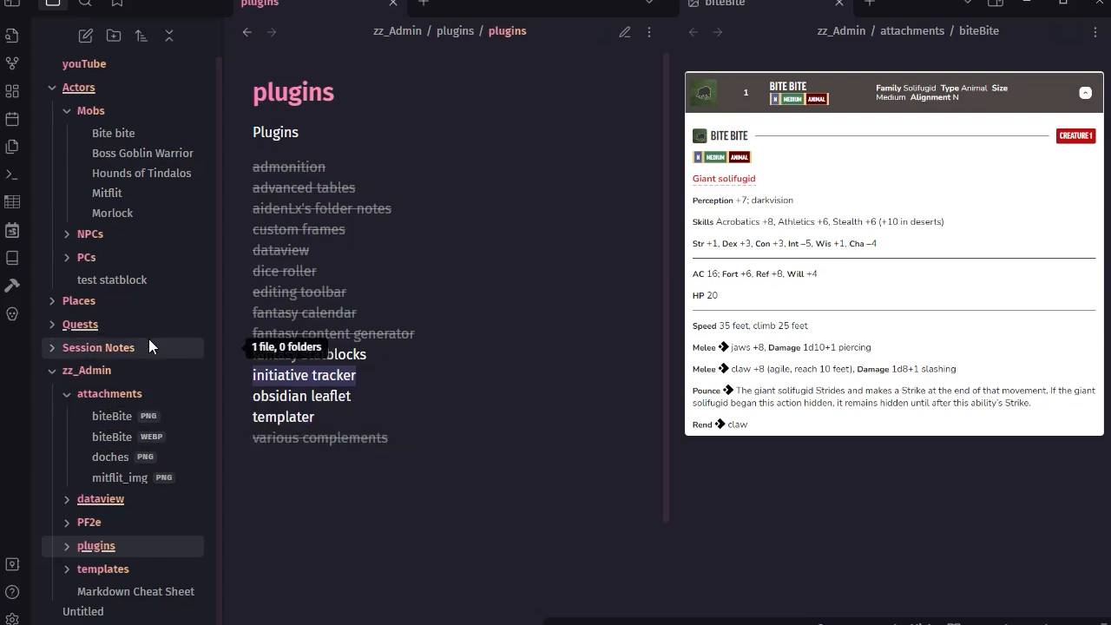
Open the Bite bite note for editing and replace the encounter table's name with the suggested Bite bite link.
click(118, 132)
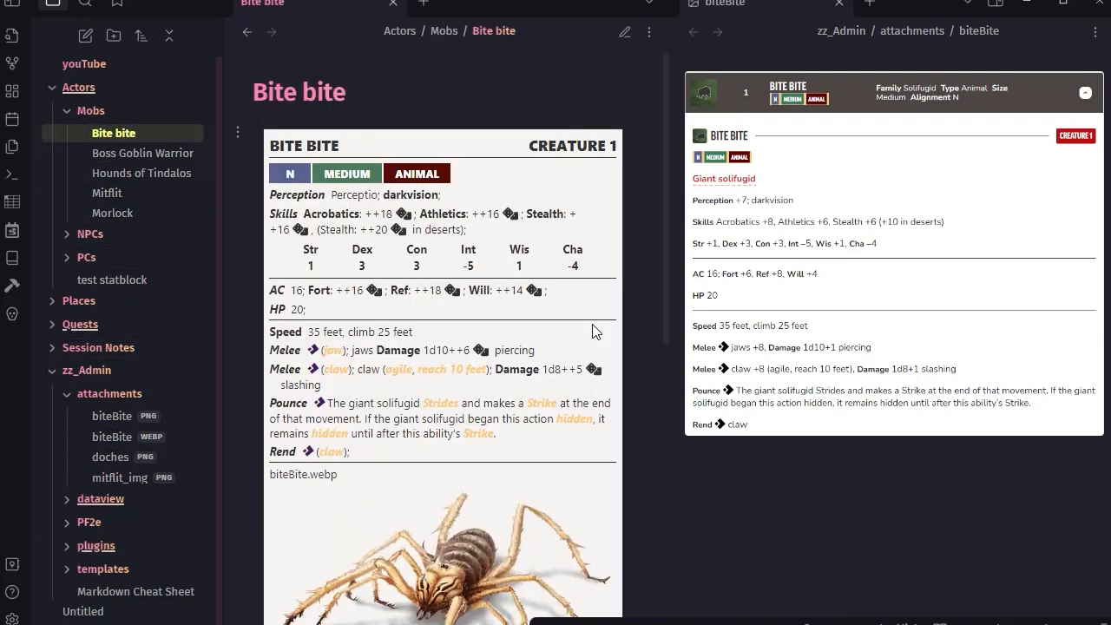
click(624, 33)
scroll(546, 408, down, 15)
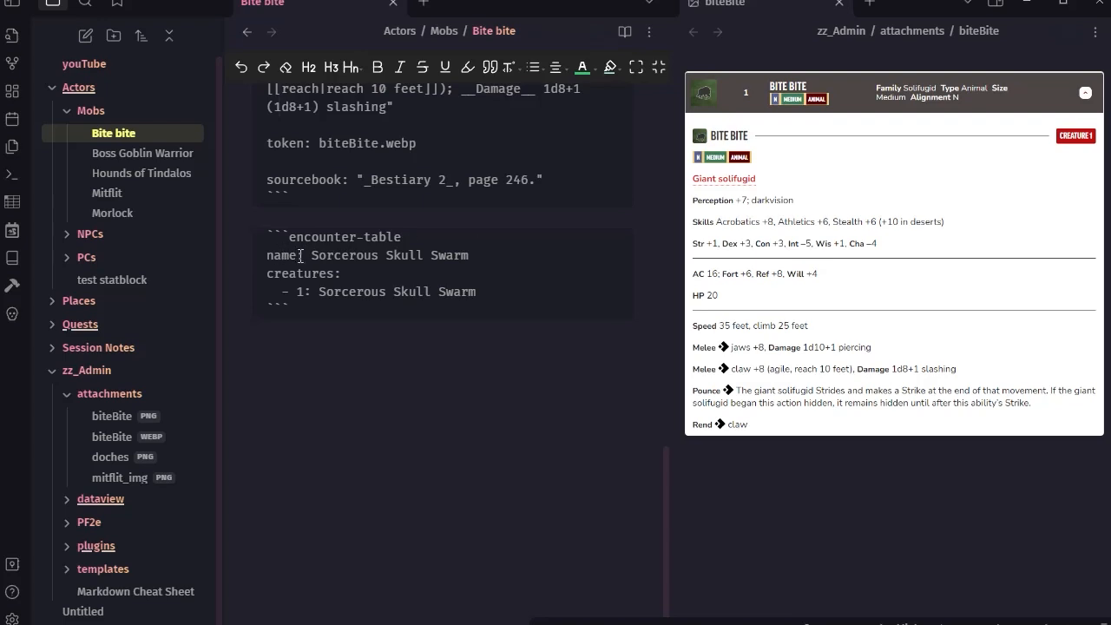
drag(311, 255, 507, 257)
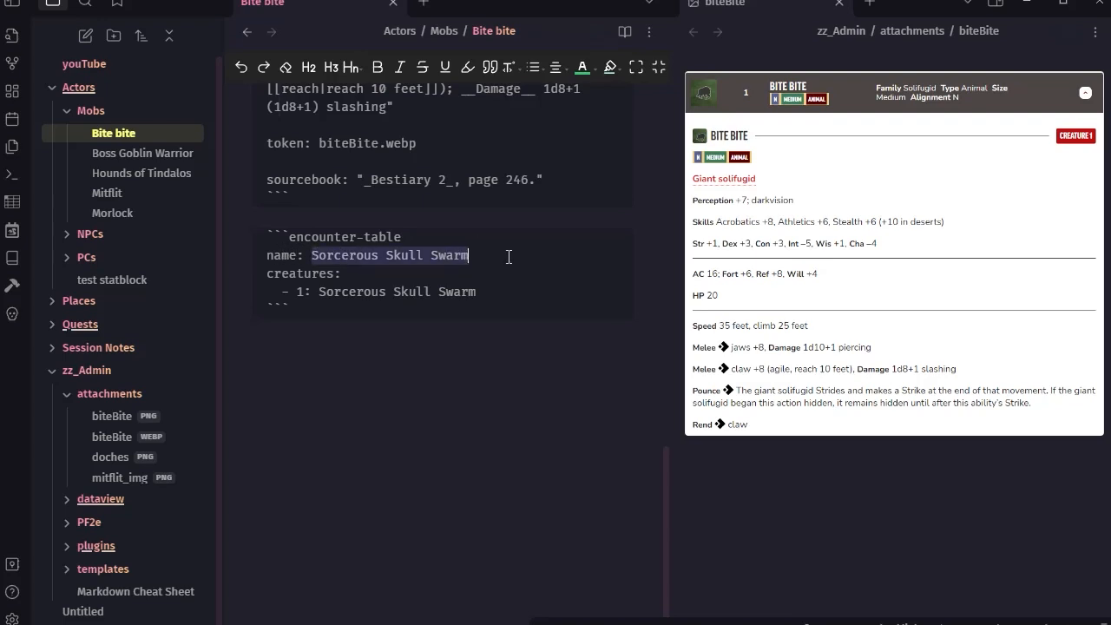
text(Bite)
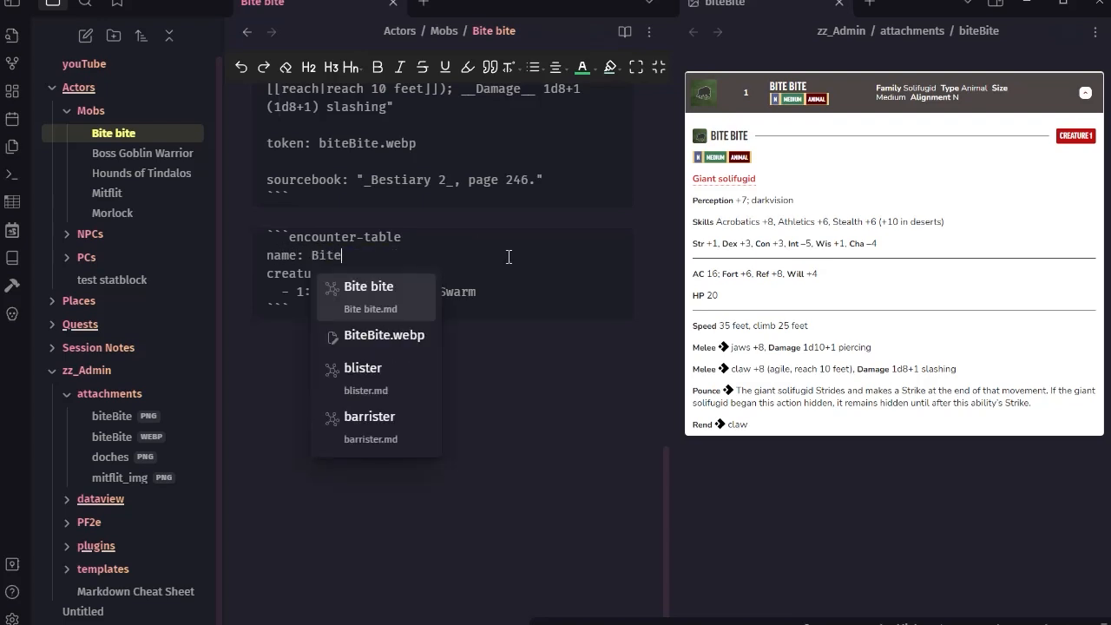
key(BackSpace)
key(BackSpace)
key(BackSpace)
key(BackSpace)
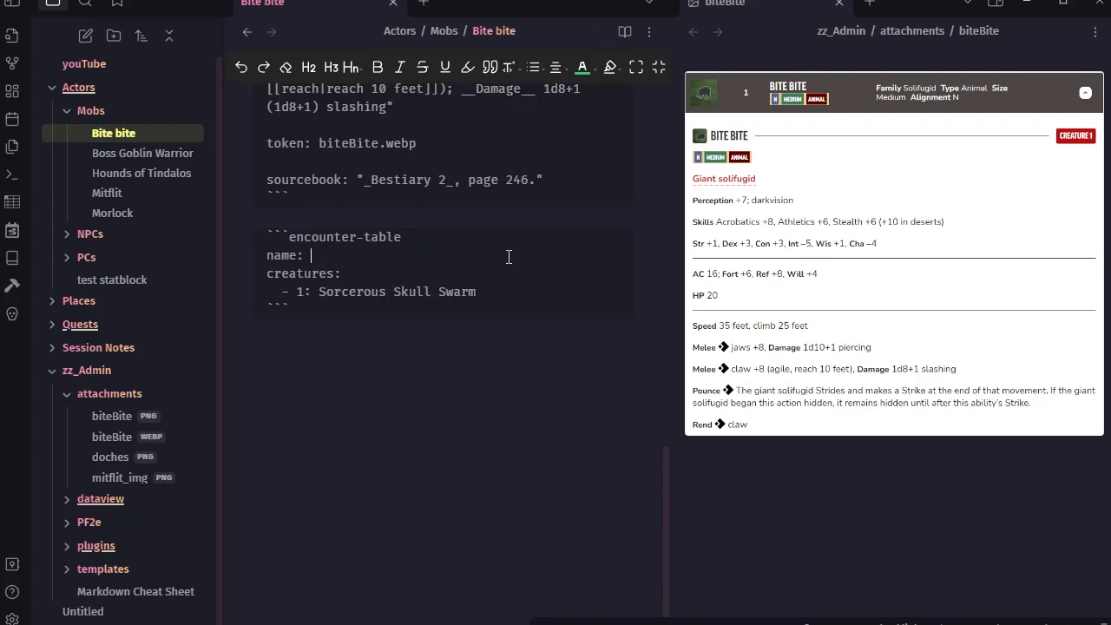
text(Bite)
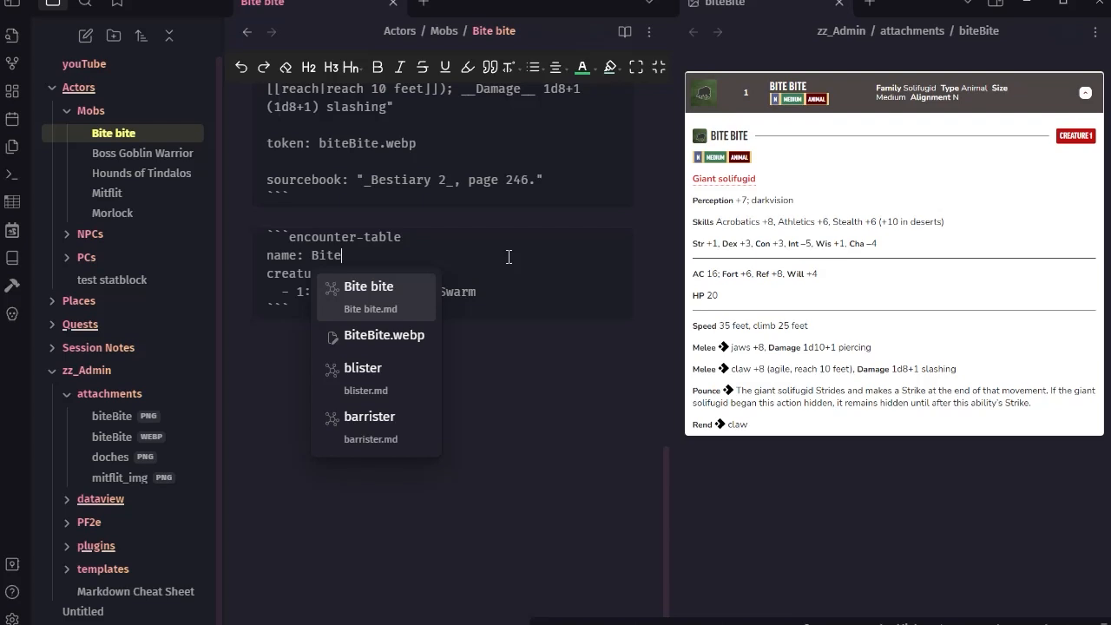
key(Return)
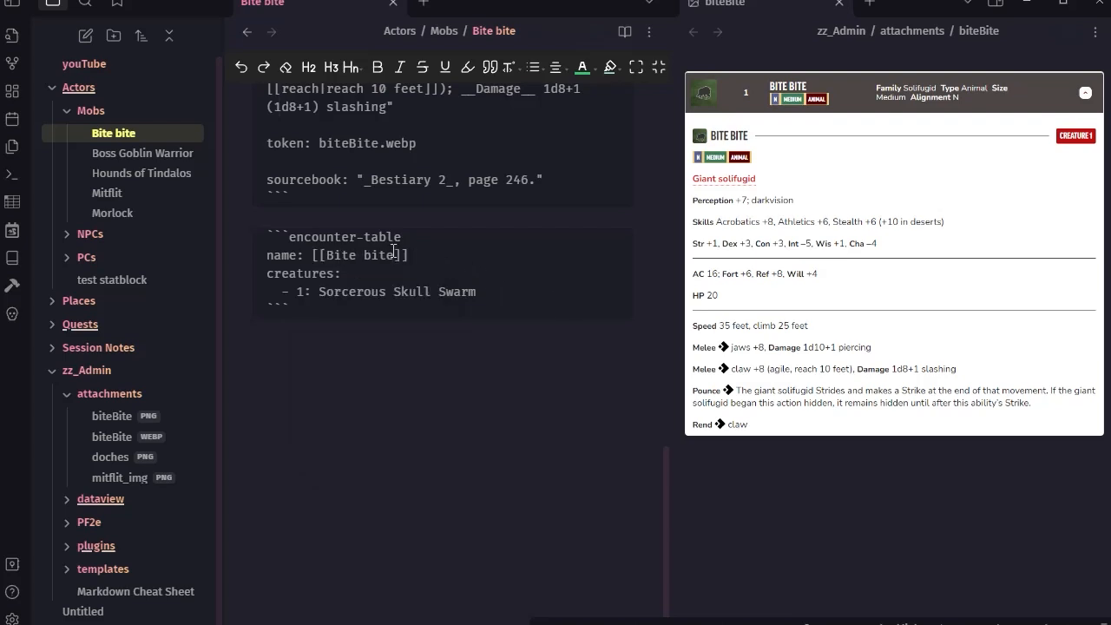
Remove the double square brackets around the encounter table's name, leaving plain "Bite bite".
key(BackSpace)
key(BackSpace)
key(BackSpace)
click(330, 256)
key(BackSpace)
key(BackSpace)
Replace the single creature listed in the encounter table with plain-text "Bite bite".
drag(477, 292, 319, 291)
text(Bite)
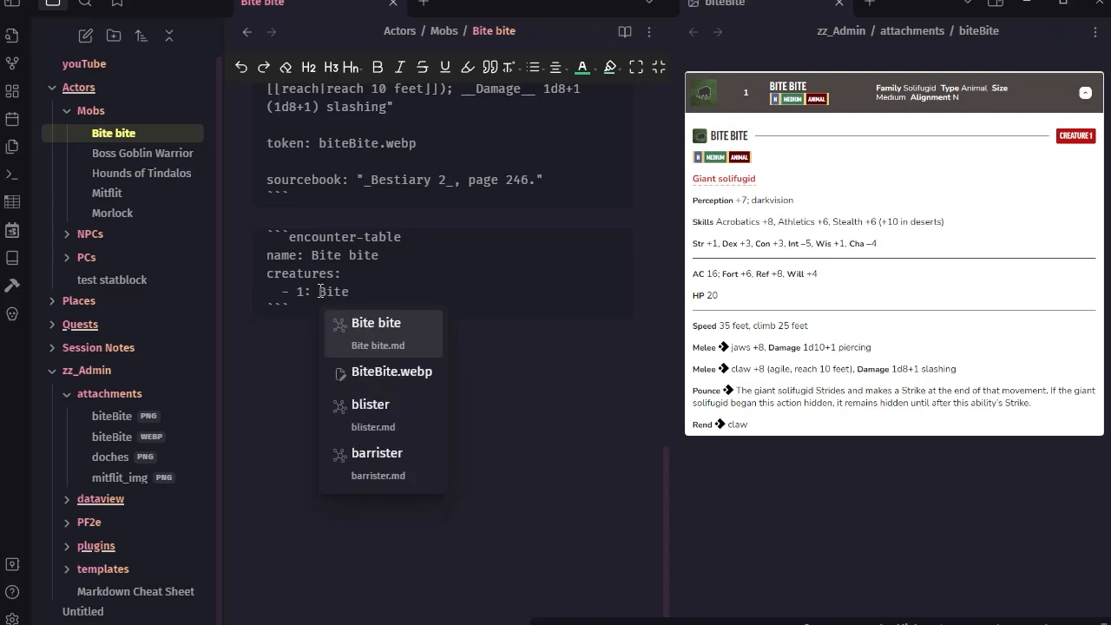
text( bite)
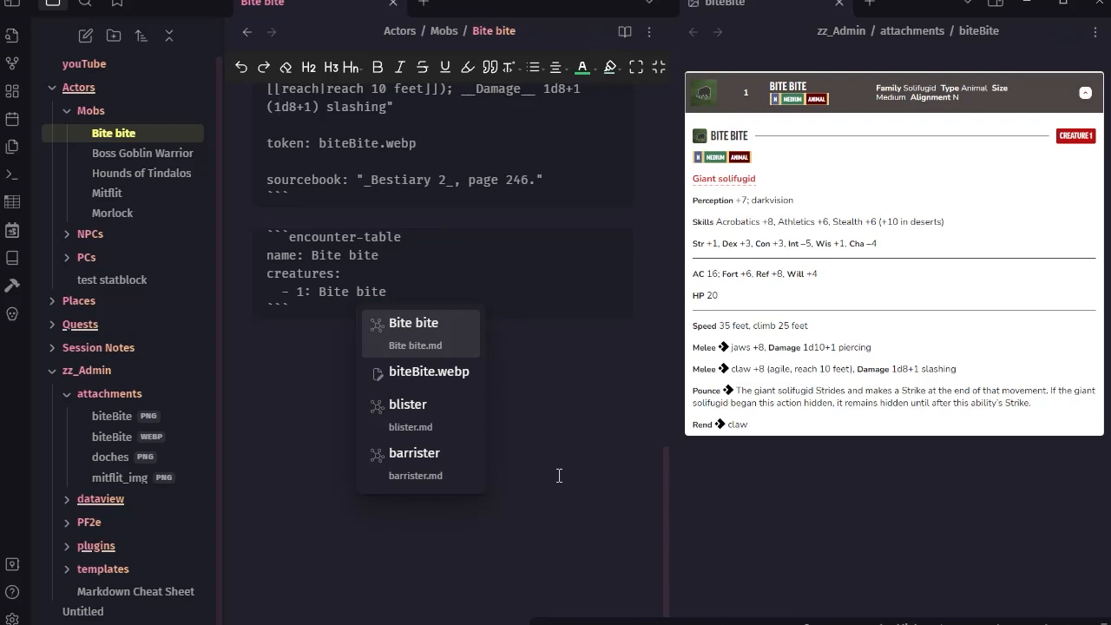
key(Escape)
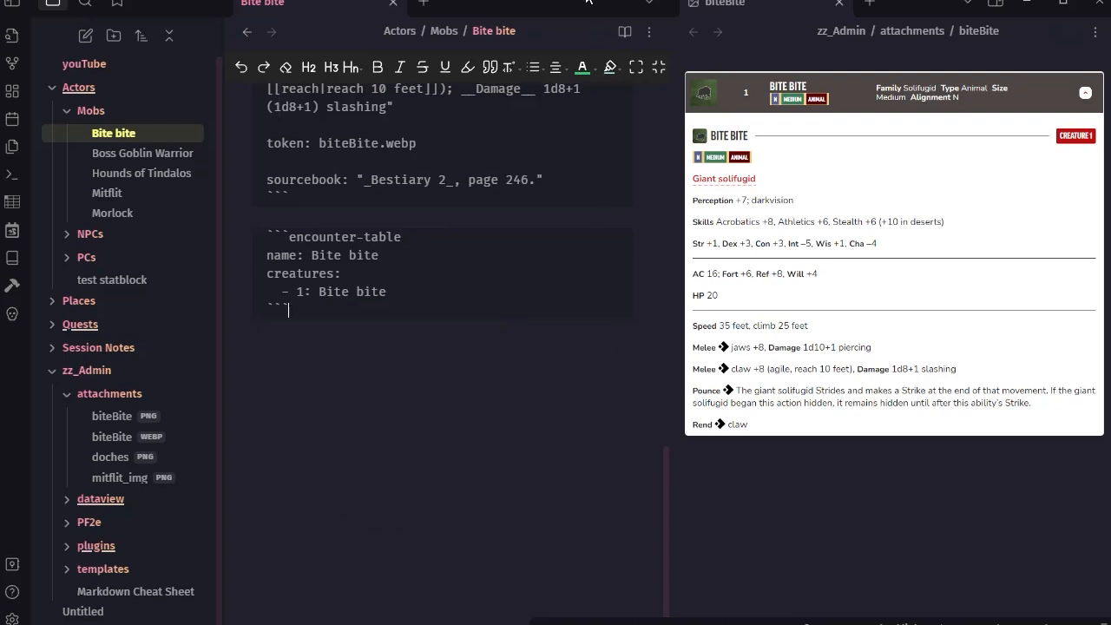
Return the note to reading view and examine the rendered statblock, creature image and encounter table.
click(623, 32)
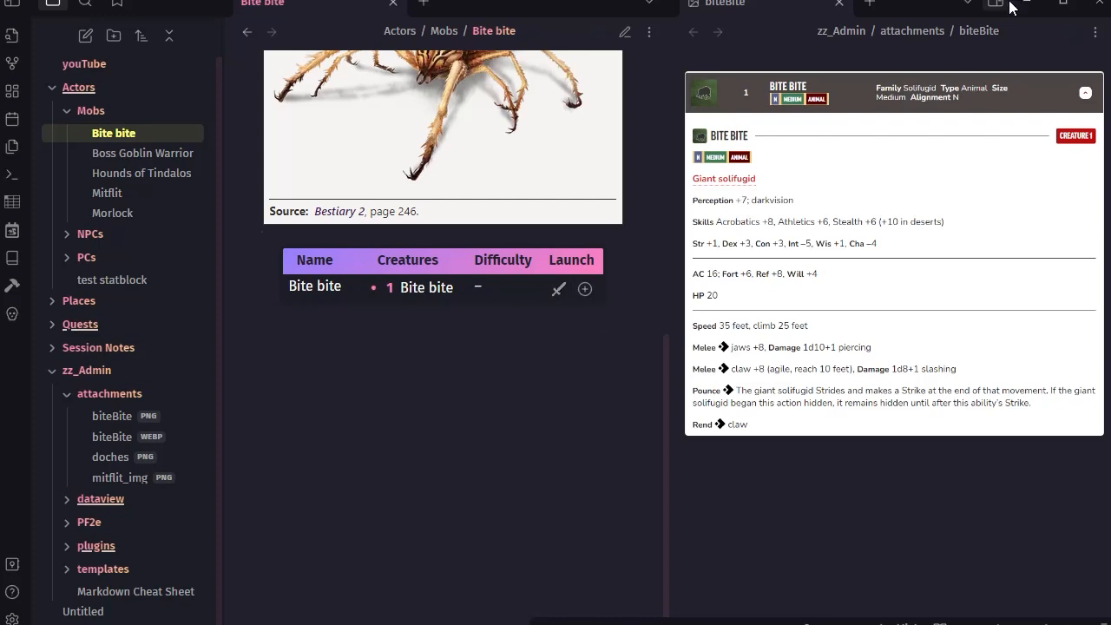
scroll(643, 362, up, 6)
scroll(637, 363, down, 1)
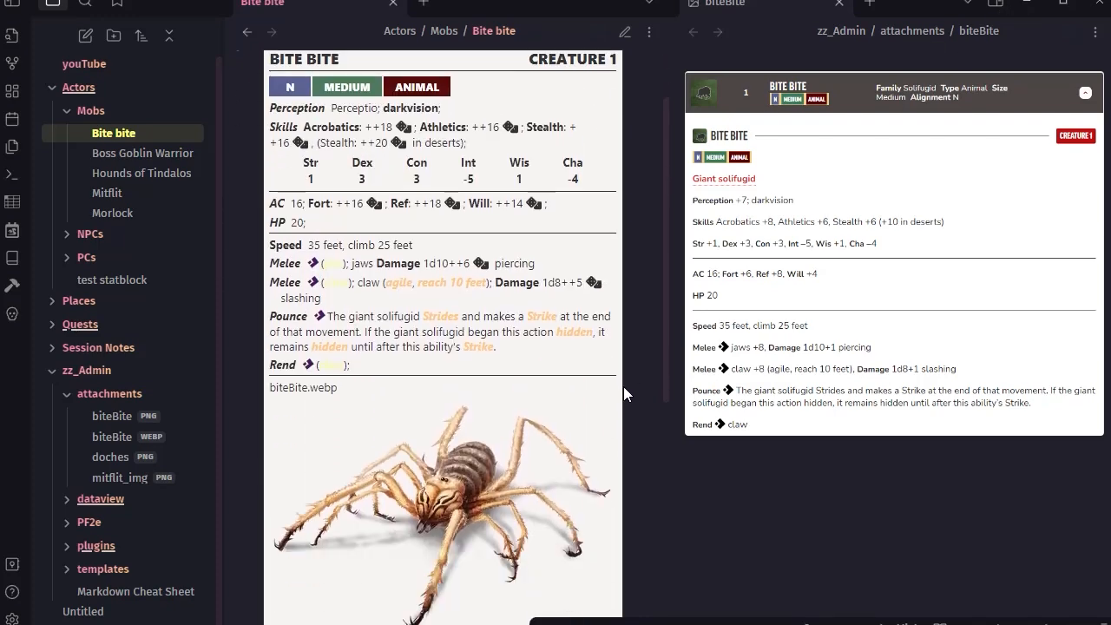
scroll(628, 372, down, 3)
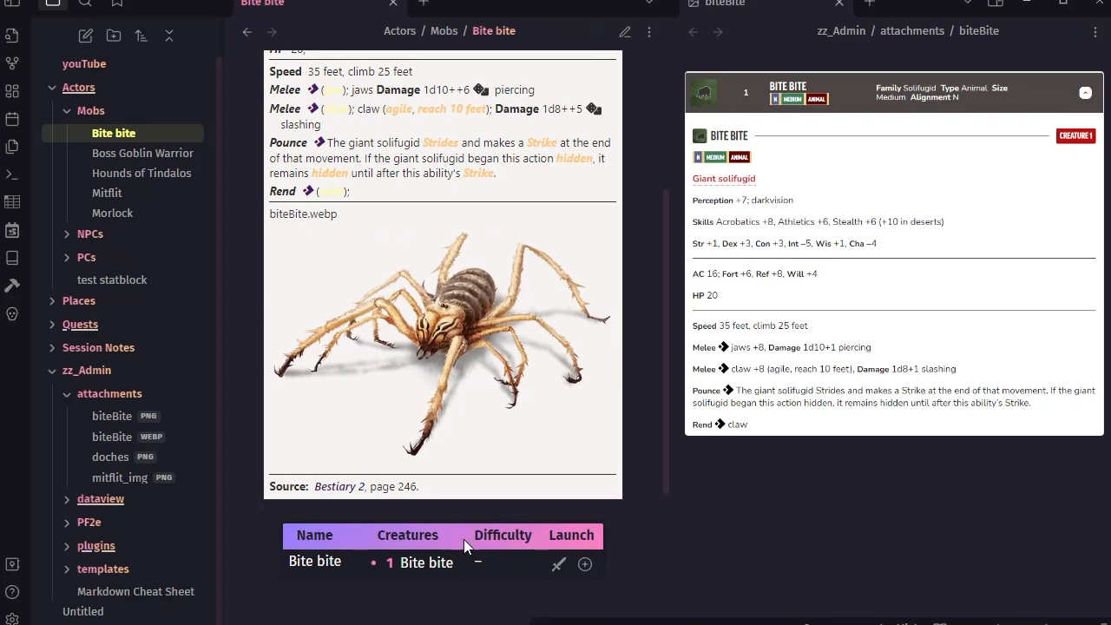